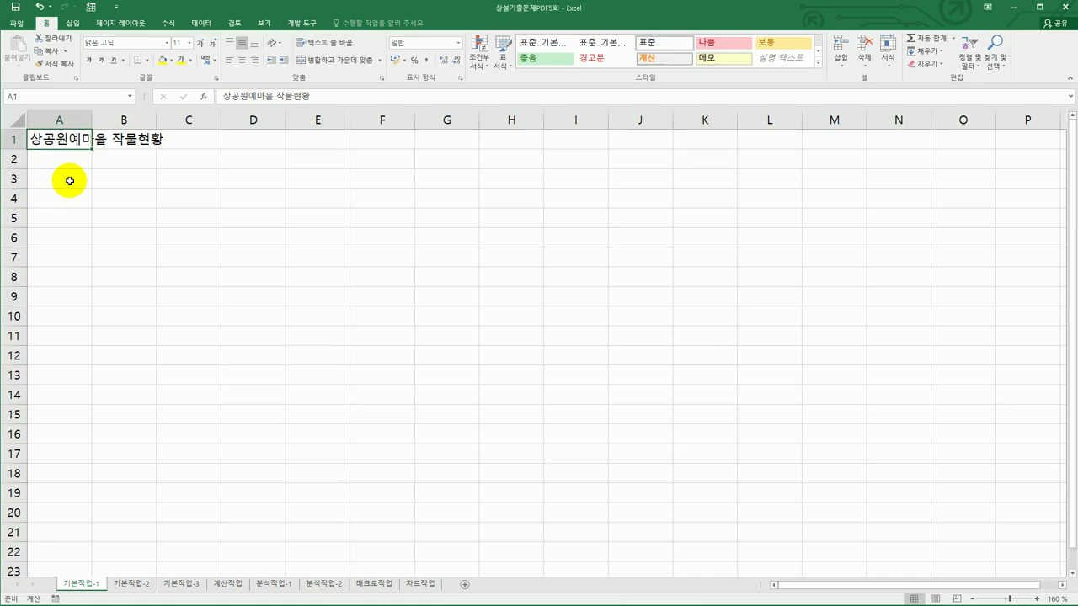
On the 기본작업-2 sheet, merge and center the title 부서별 비품관리 across A1:I1.
drag(69, 181, 380, 378)
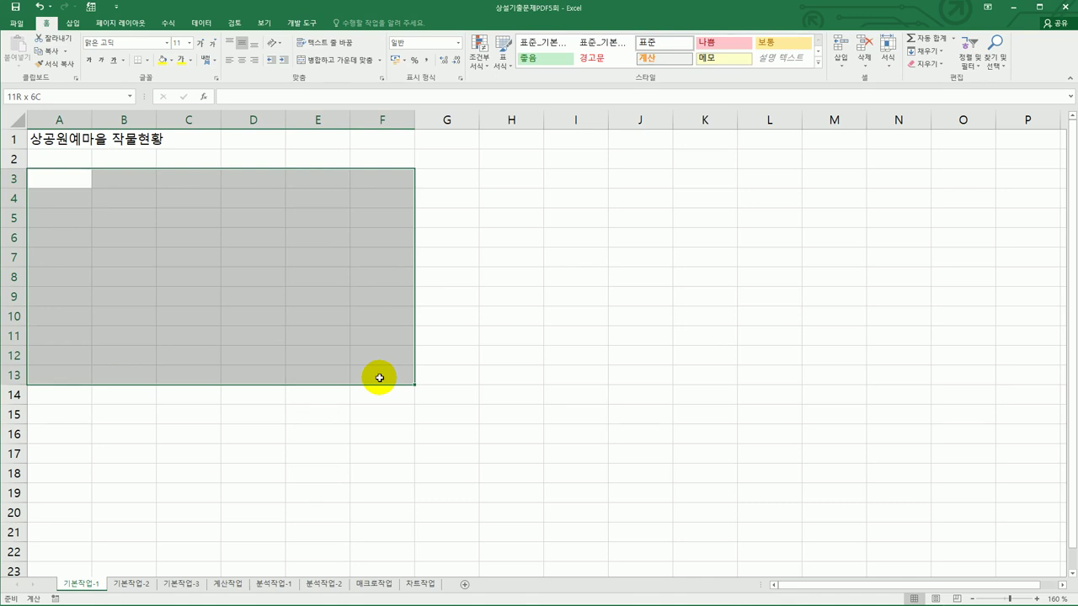
click(152, 589)
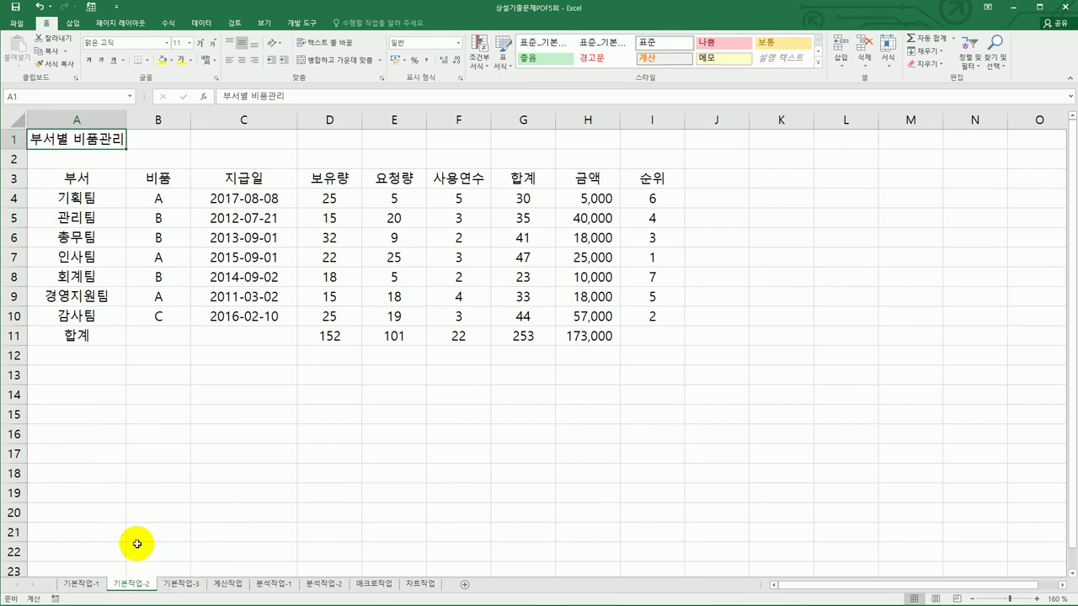
drag(40, 141, 629, 136)
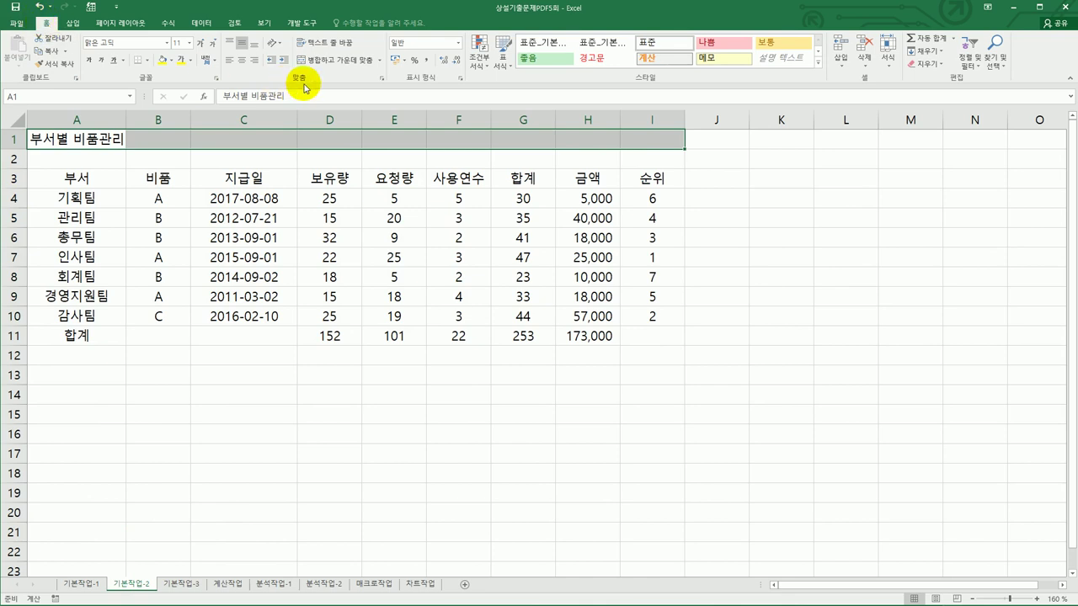
click(317, 62)
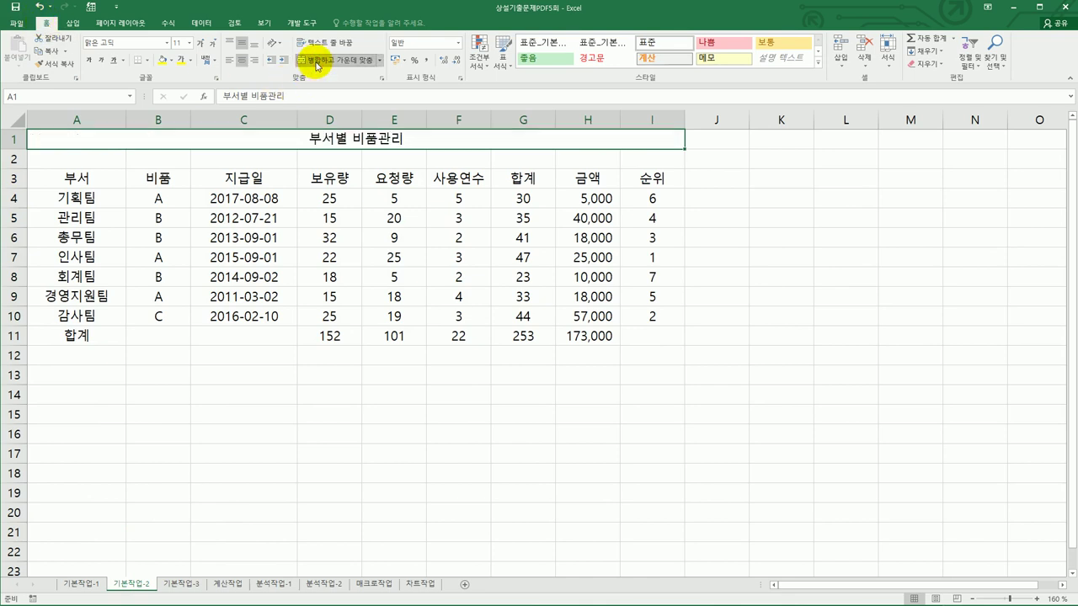
Set the merged title's font to 돋움체 at size 18.
click(168, 44)
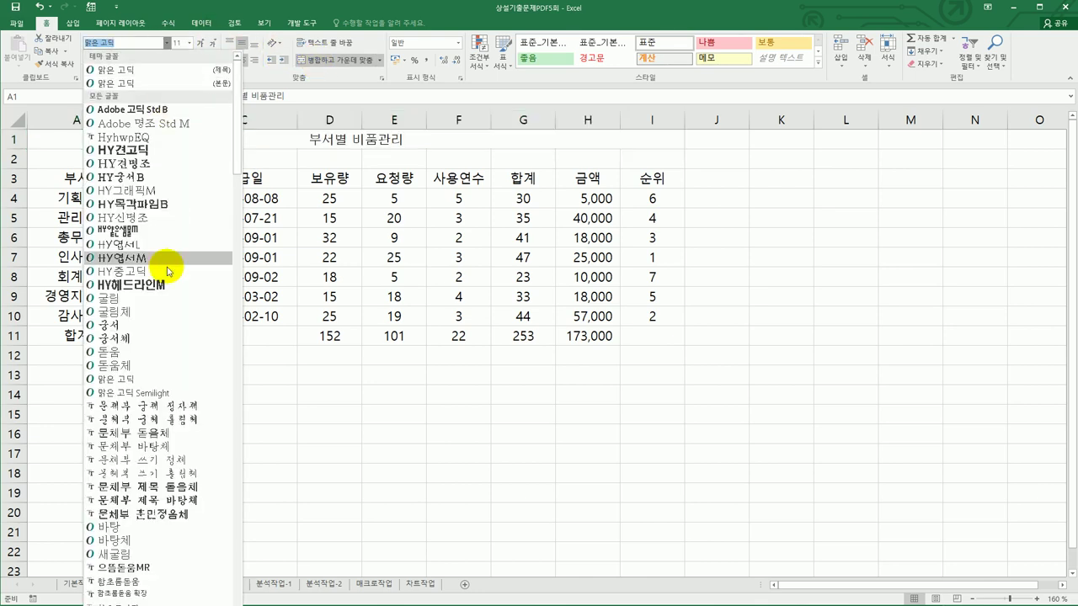
click(169, 365)
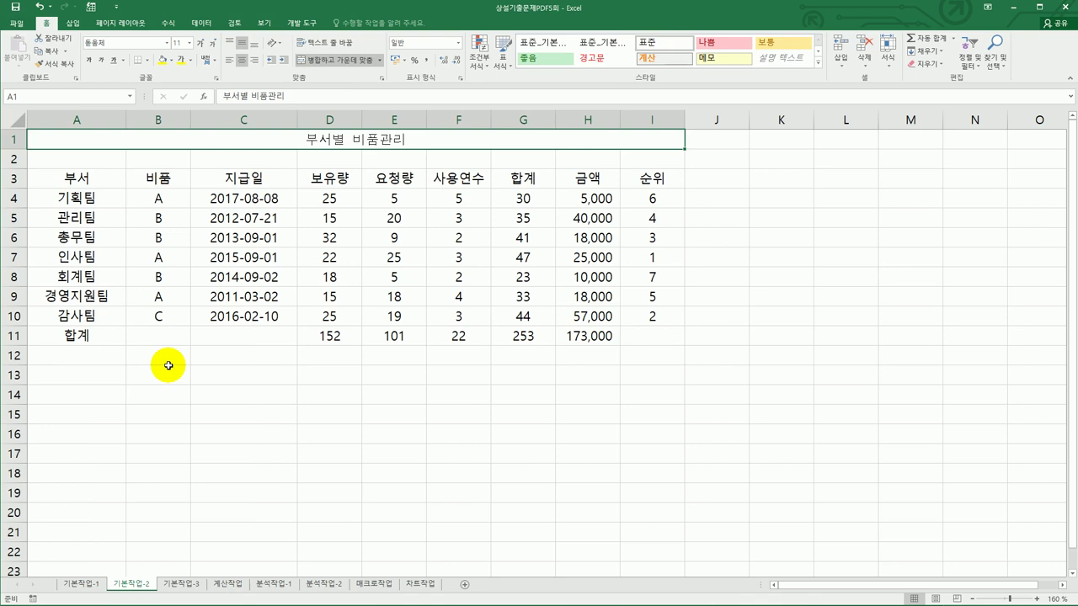
click(190, 43)
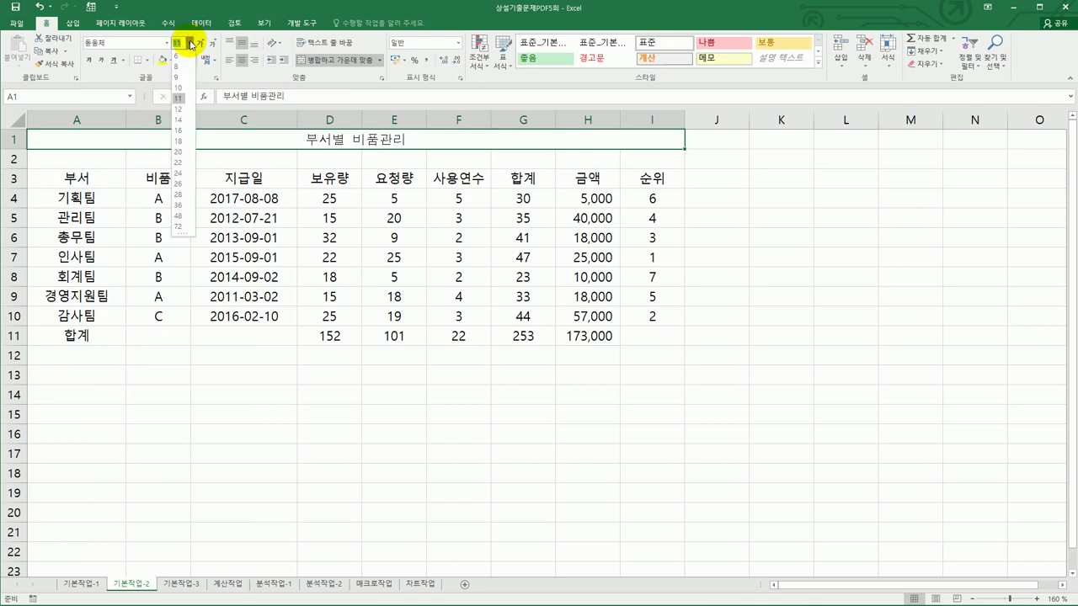
click(182, 143)
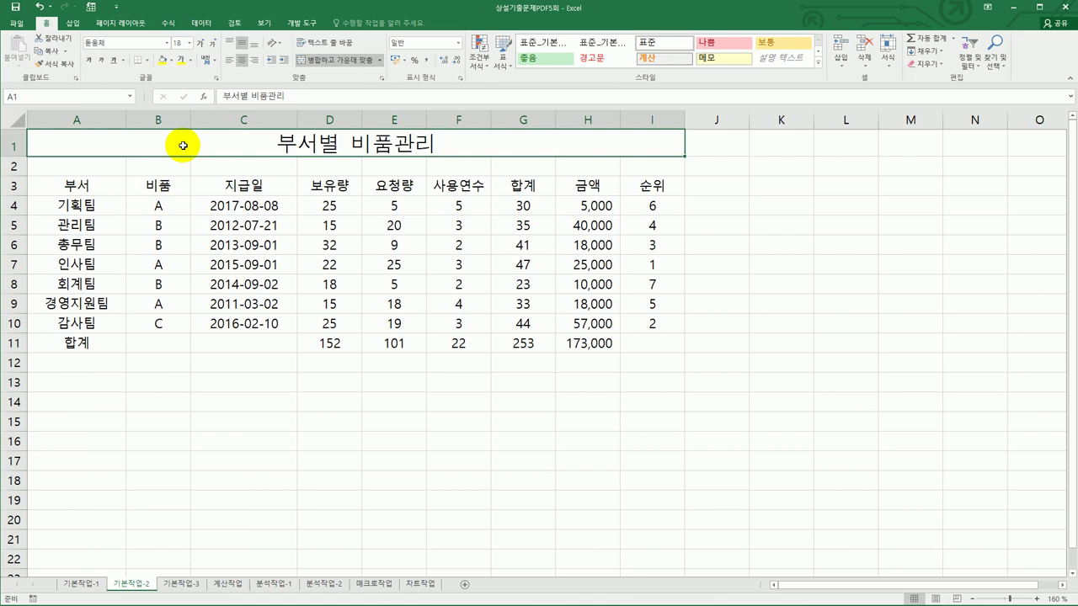
Set a slightly taller row height for title row 1.
click(12, 145)
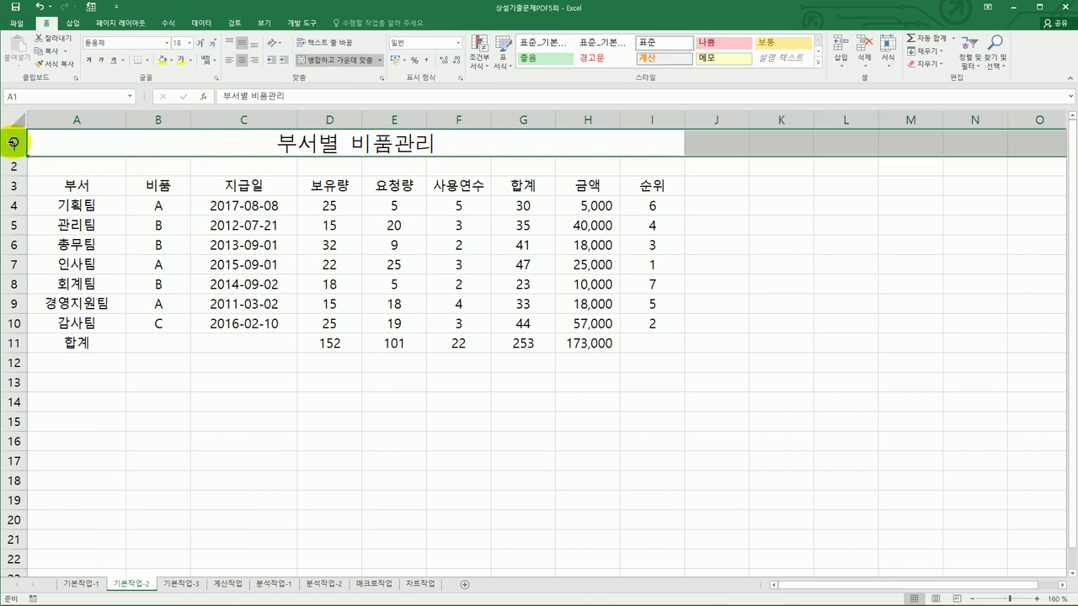
right_click(11, 143)
click(82, 271)
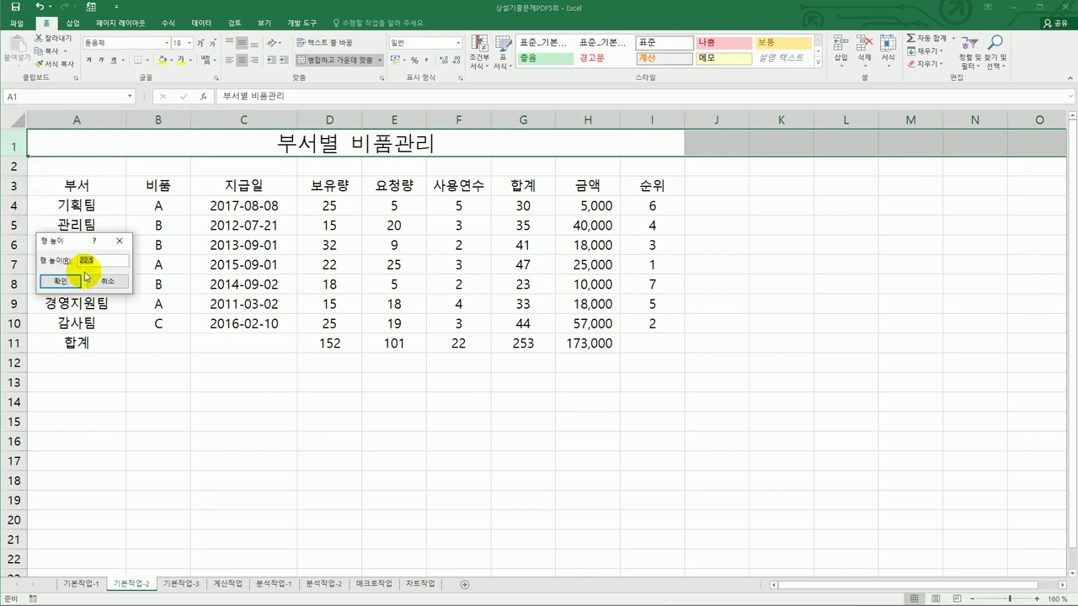
text(3)
click(56, 283)
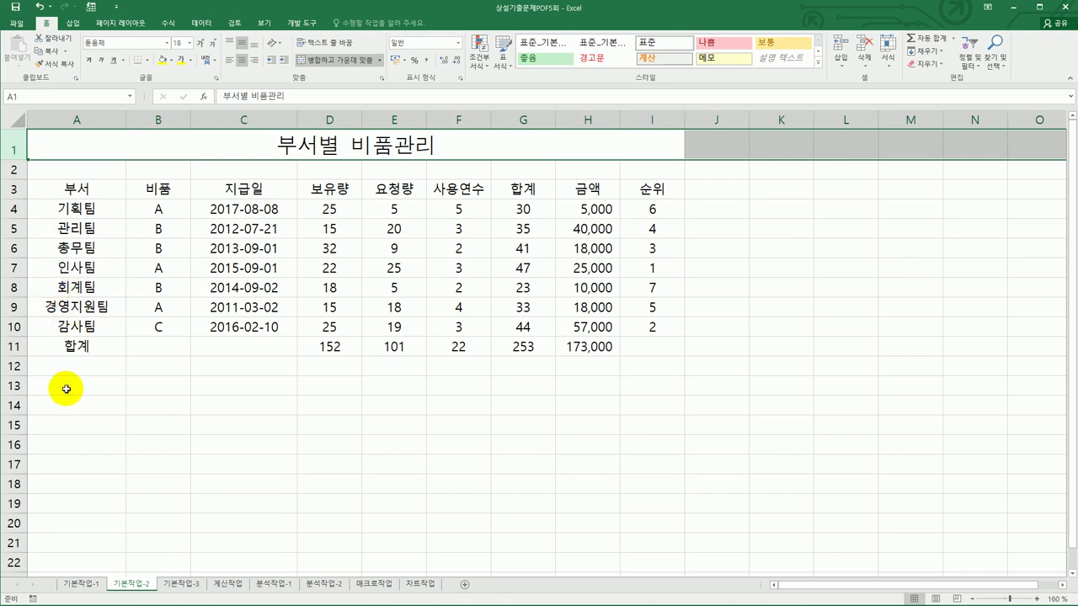
Merge and center the 합계 label across A11:C11, and fill the header cells A3:I3 with standard yellow.
drag(73, 346, 205, 345)
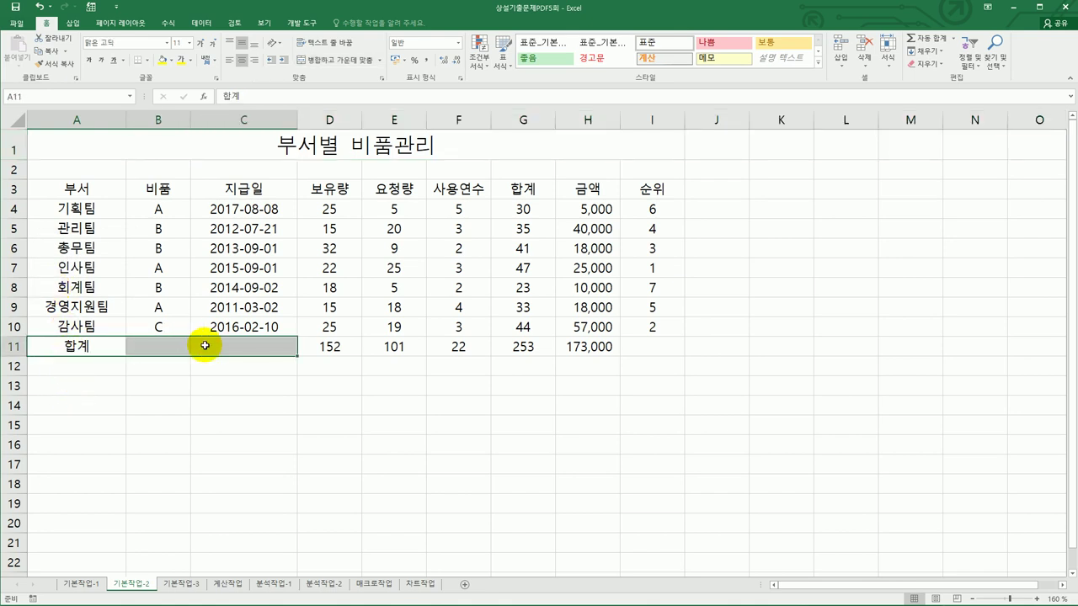
click(341, 63)
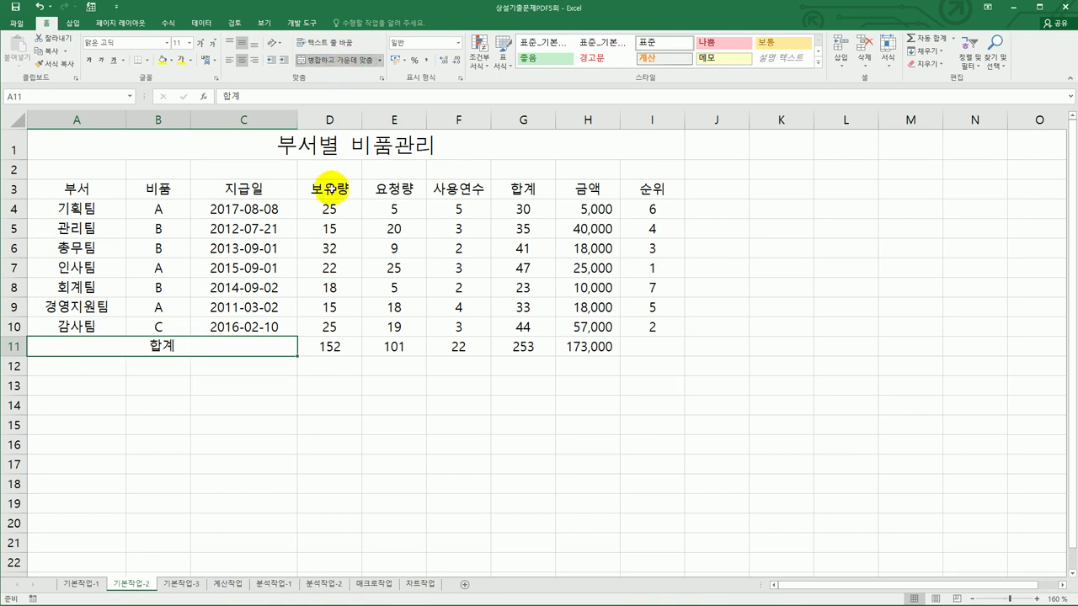
drag(101, 192, 640, 190)
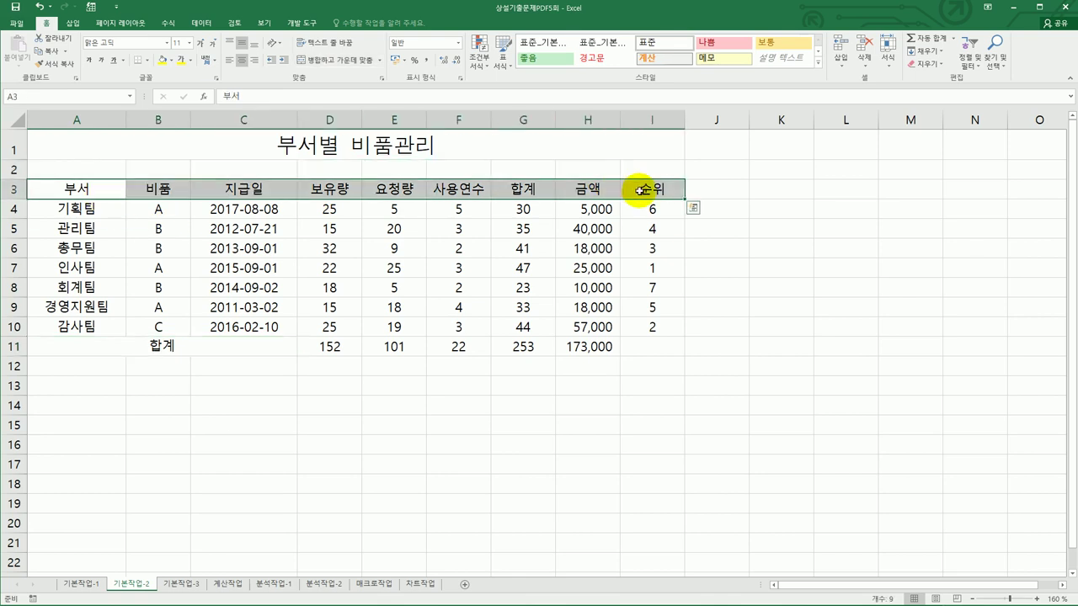
click(170, 60)
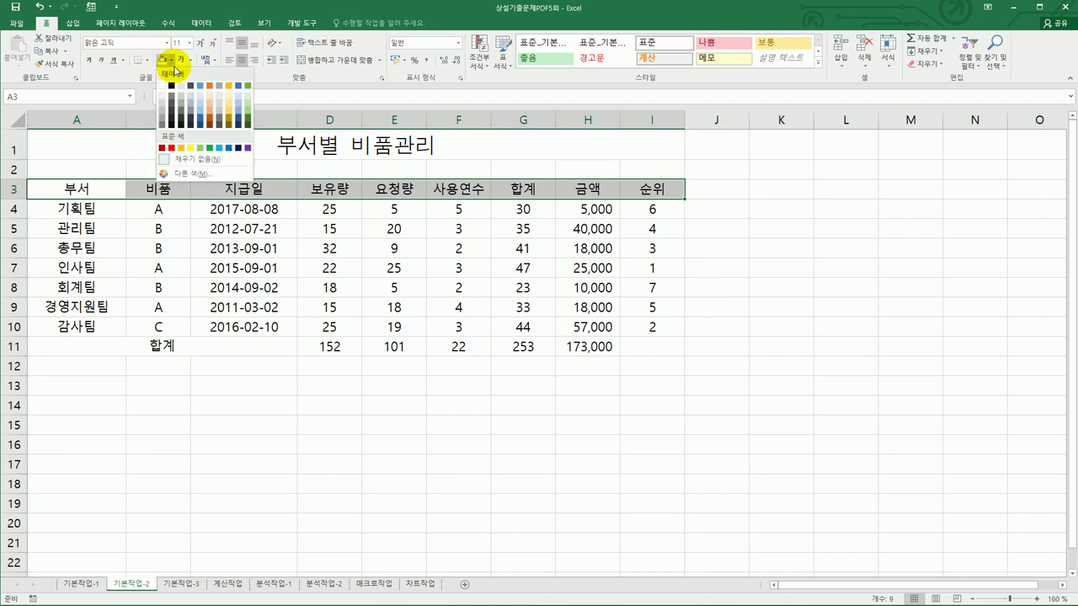
click(189, 149)
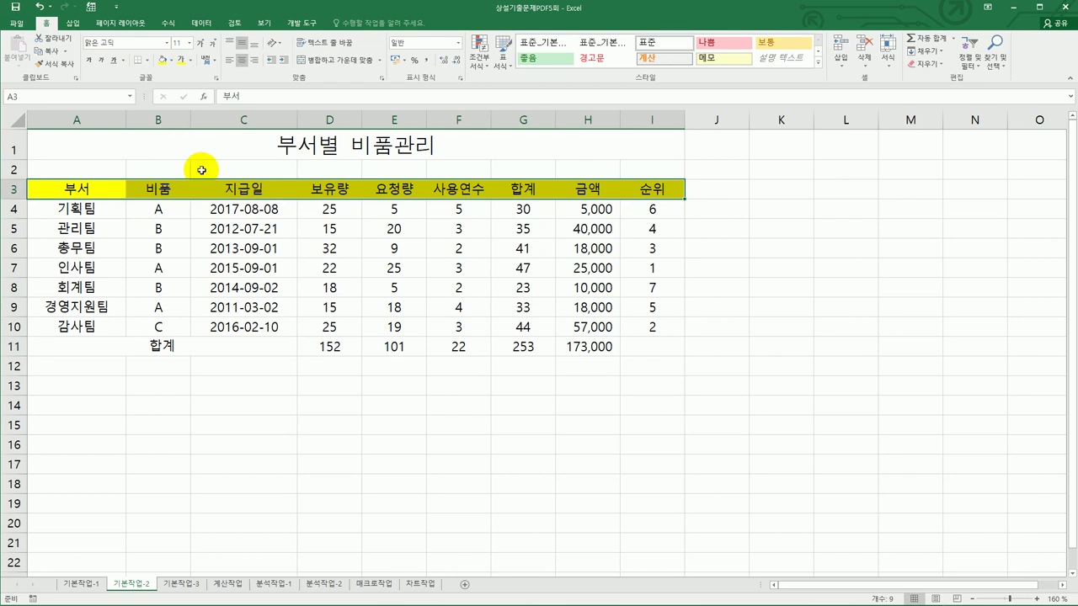
Convert the header text 비품 in cell B3 to the Hanja 備品.
click(166, 191)
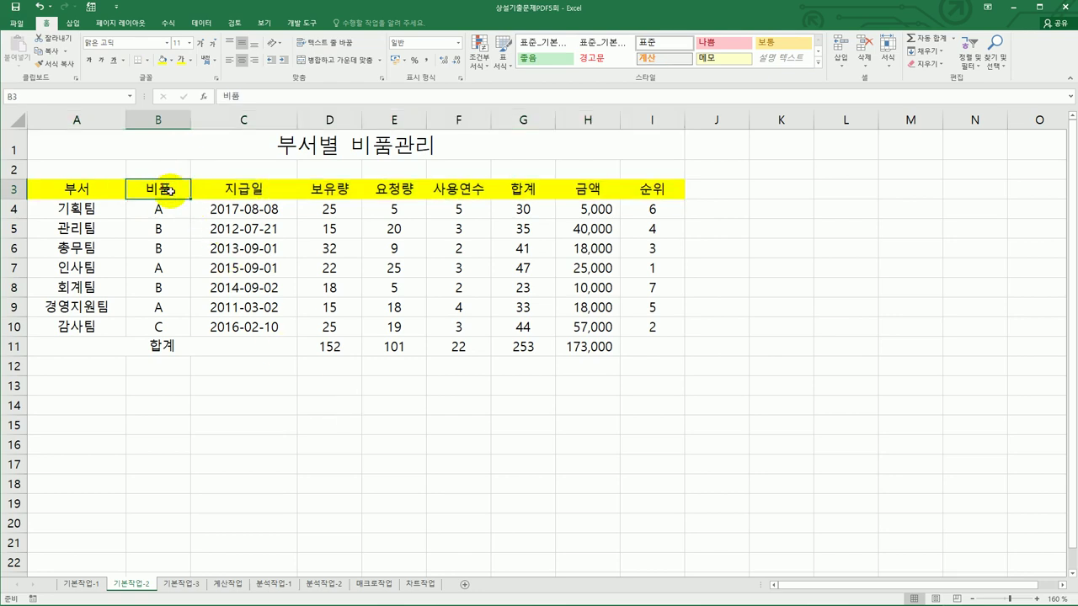
double_click(171, 190)
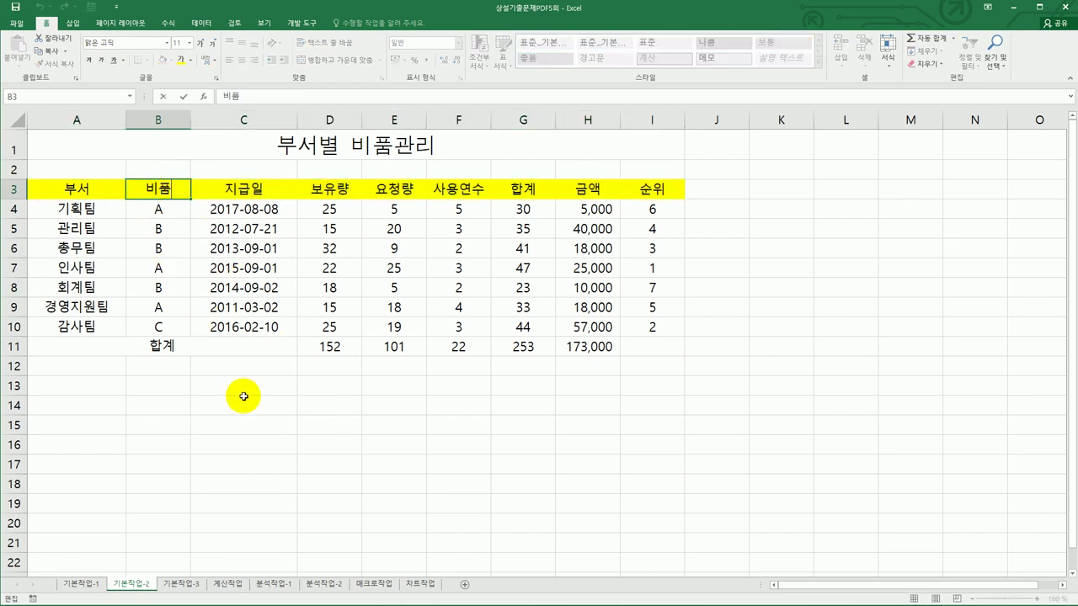
key(Hangul_Hanja)
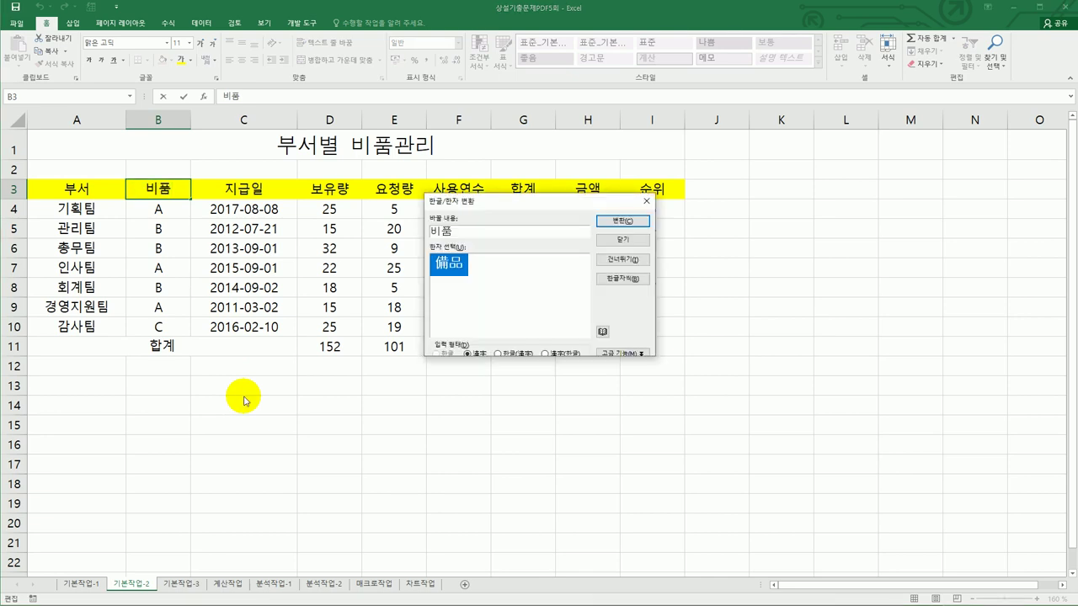
click(623, 221)
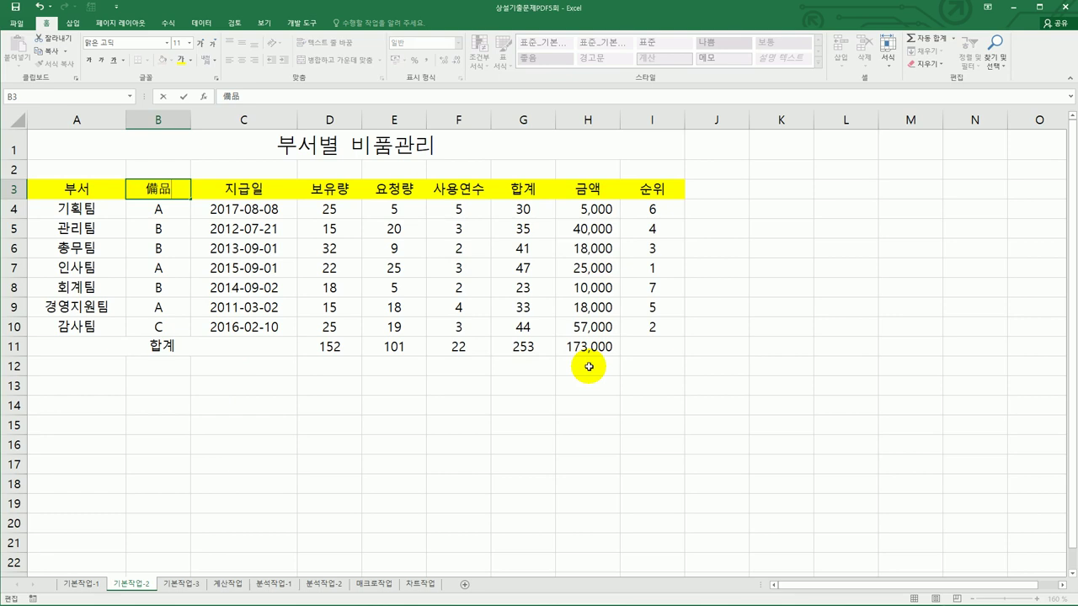
Apply the custom number format mm월(aaaa) to the 지급일 dates in C4:C10.
drag(247, 209, 248, 322)
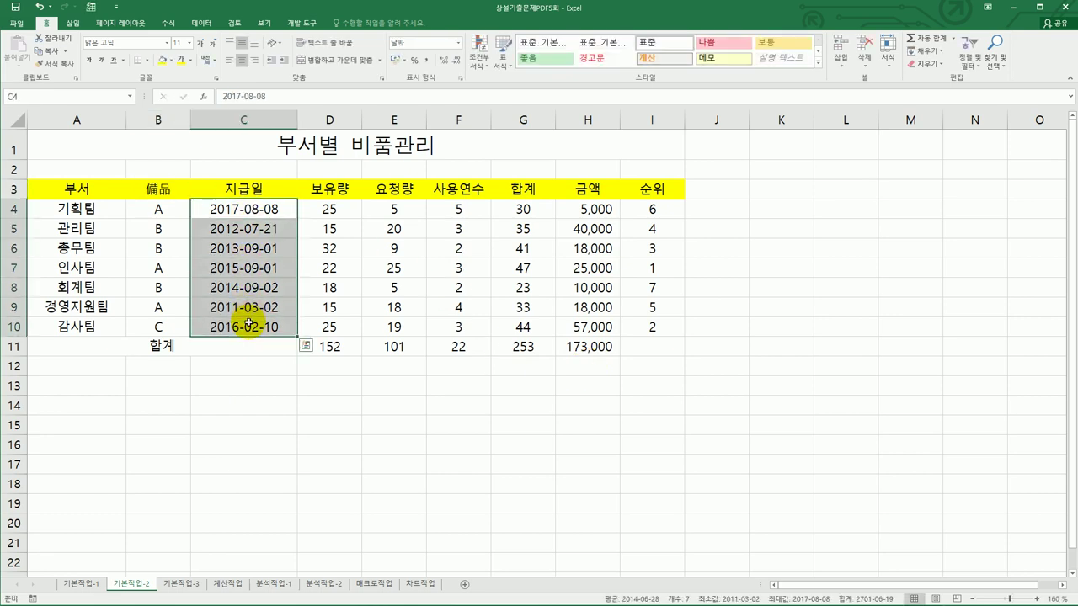
right_click(260, 209)
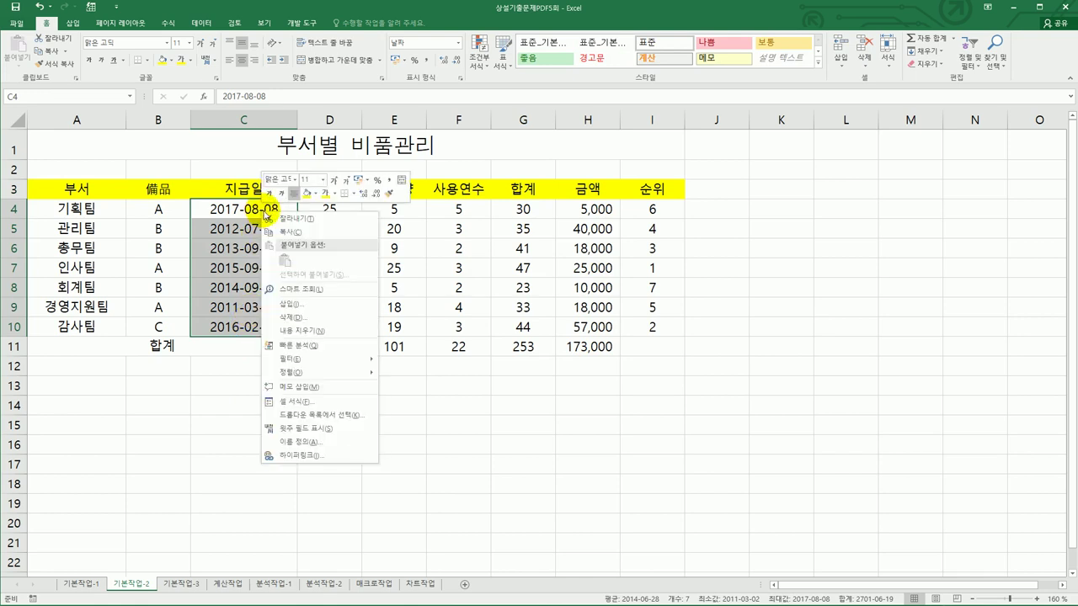
click(345, 405)
drag(349, 248, 544, 199)
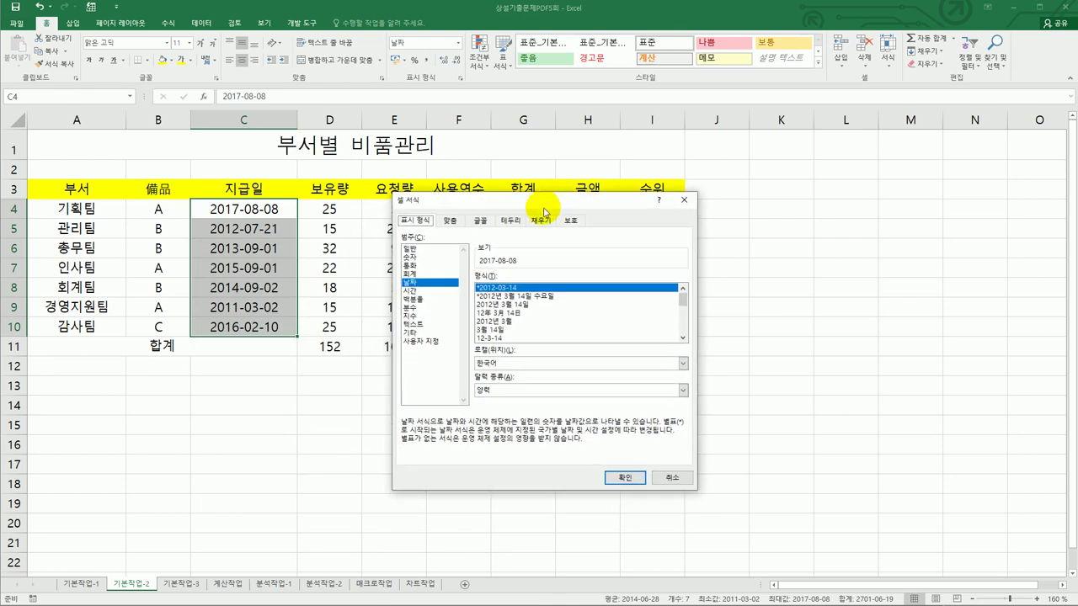
click(432, 342)
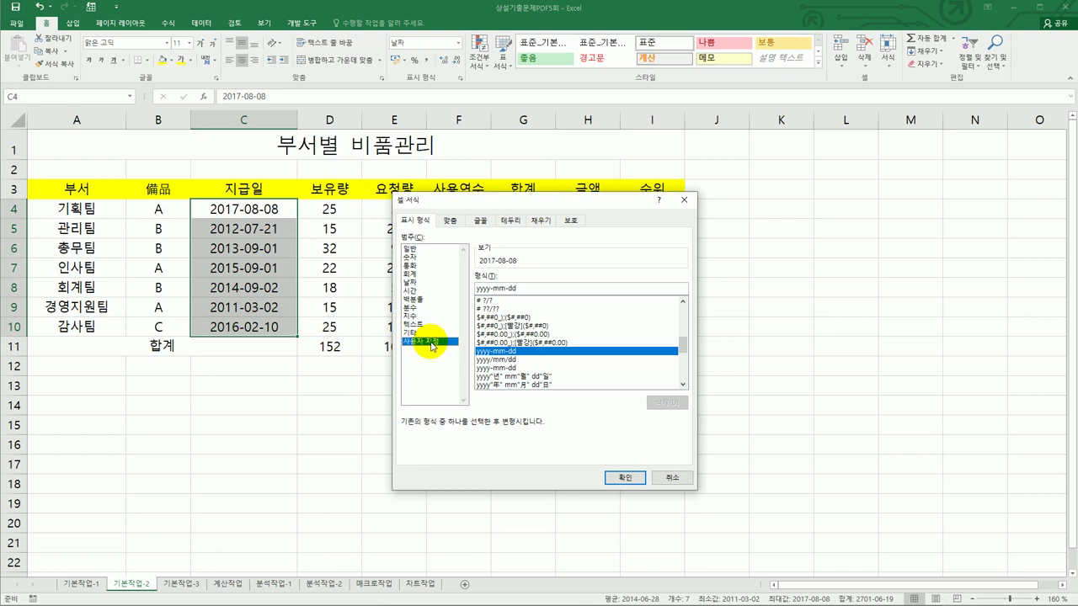
click(539, 288)
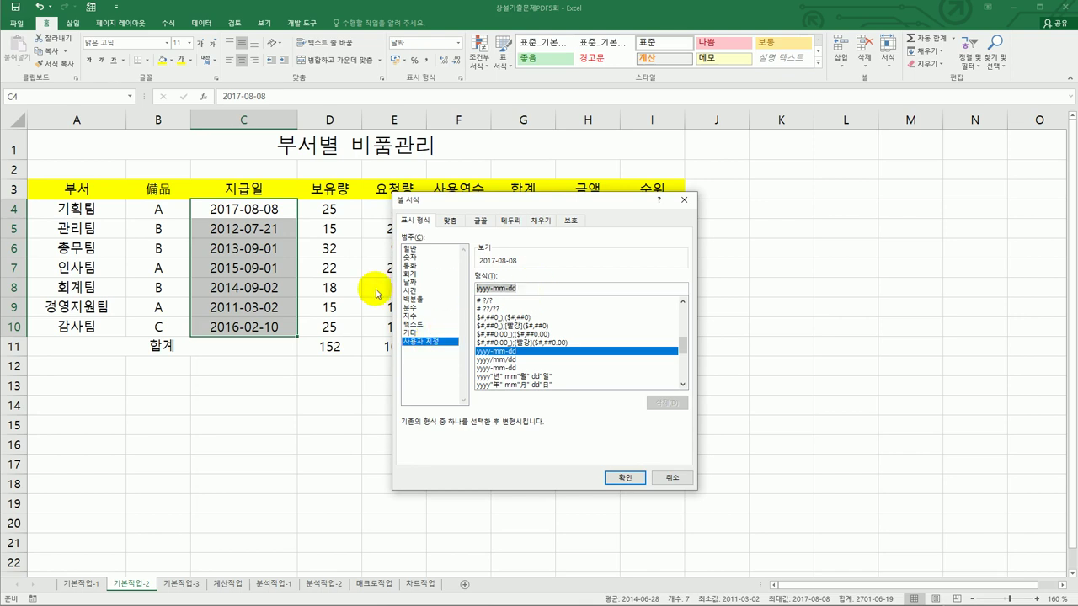
text(mm월()
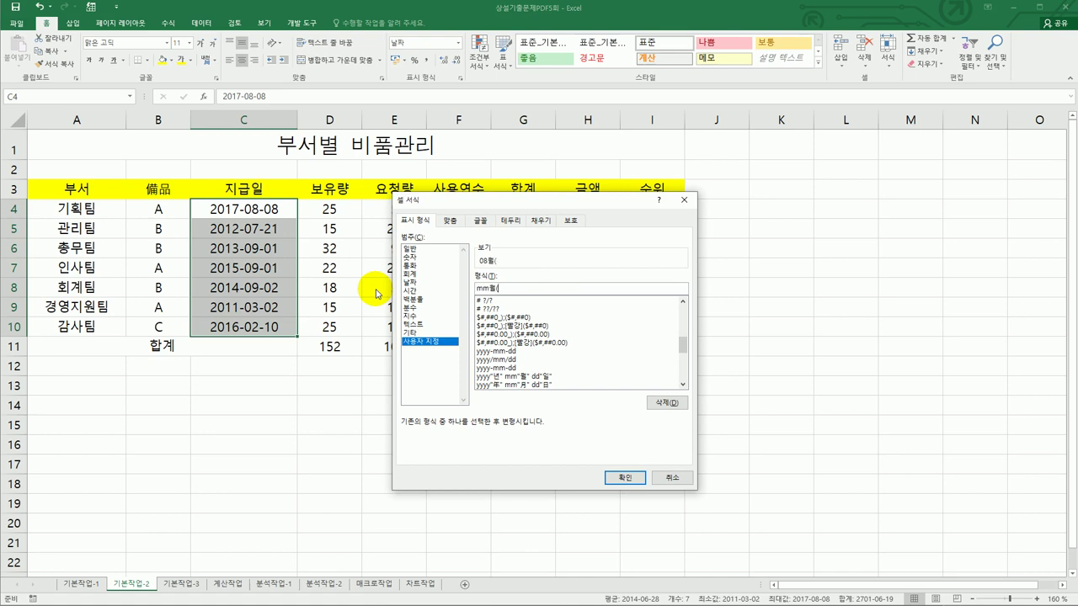
text(aaaa)
text())
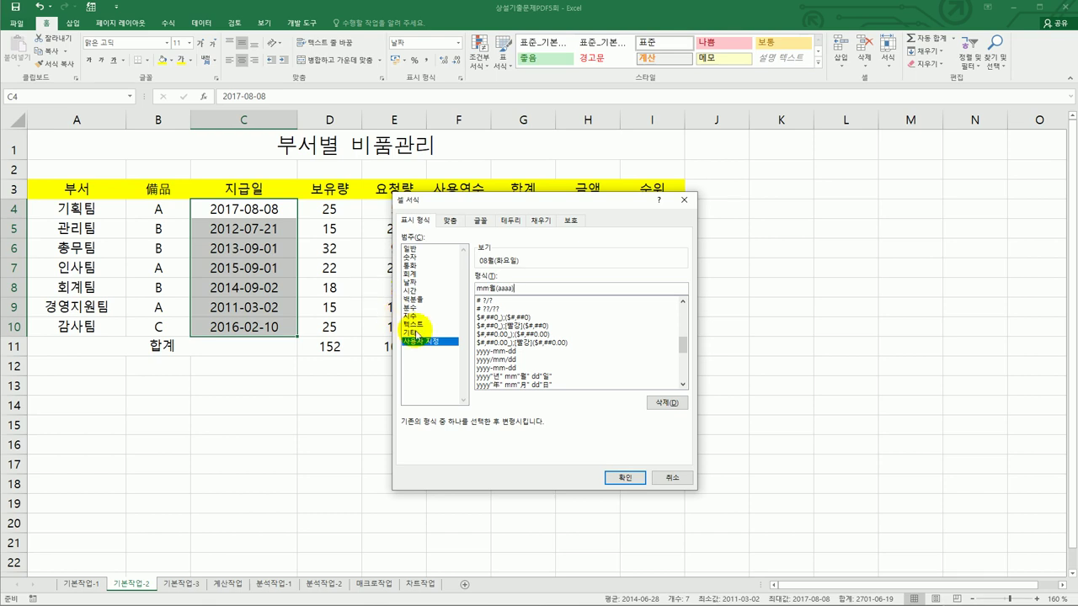
click(622, 478)
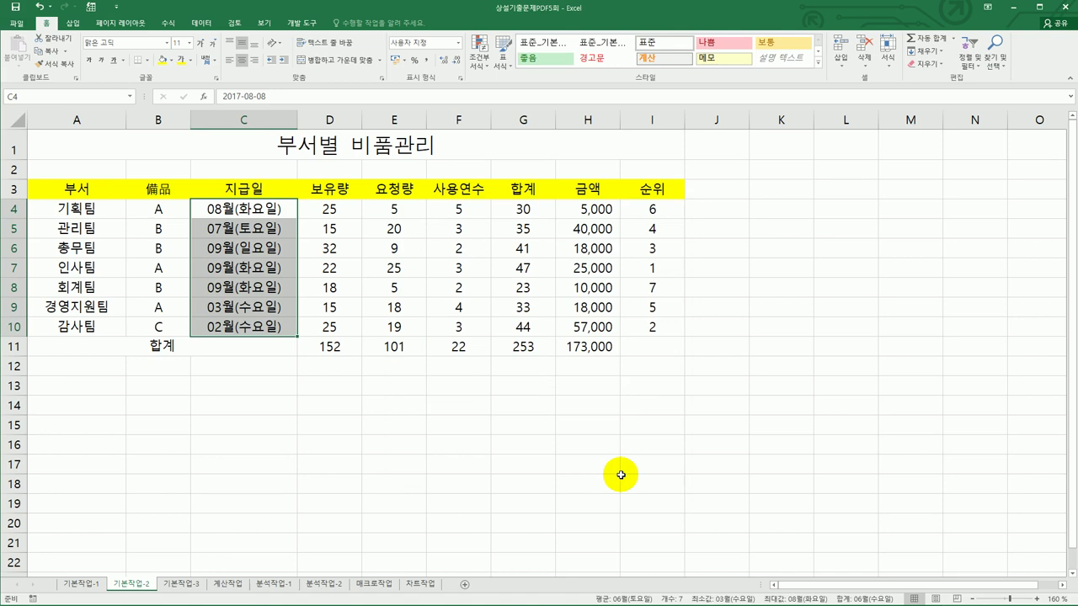
Insert a comment on cell I7 and replace its default text with 최대 비품 보유.
click(639, 291)
click(640, 270)
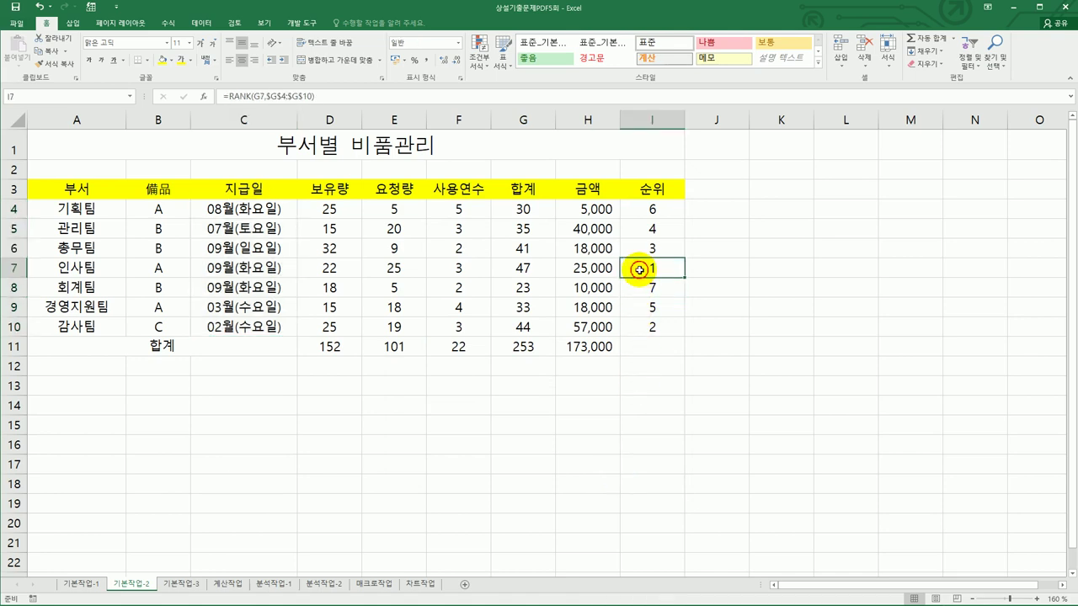
right_click(640, 270)
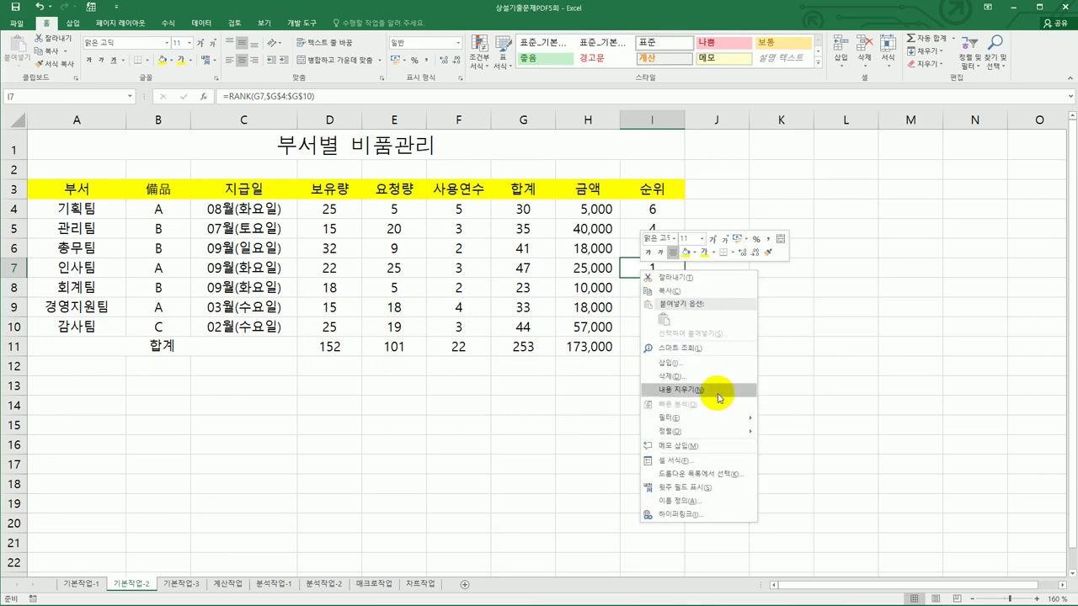
click(712, 449)
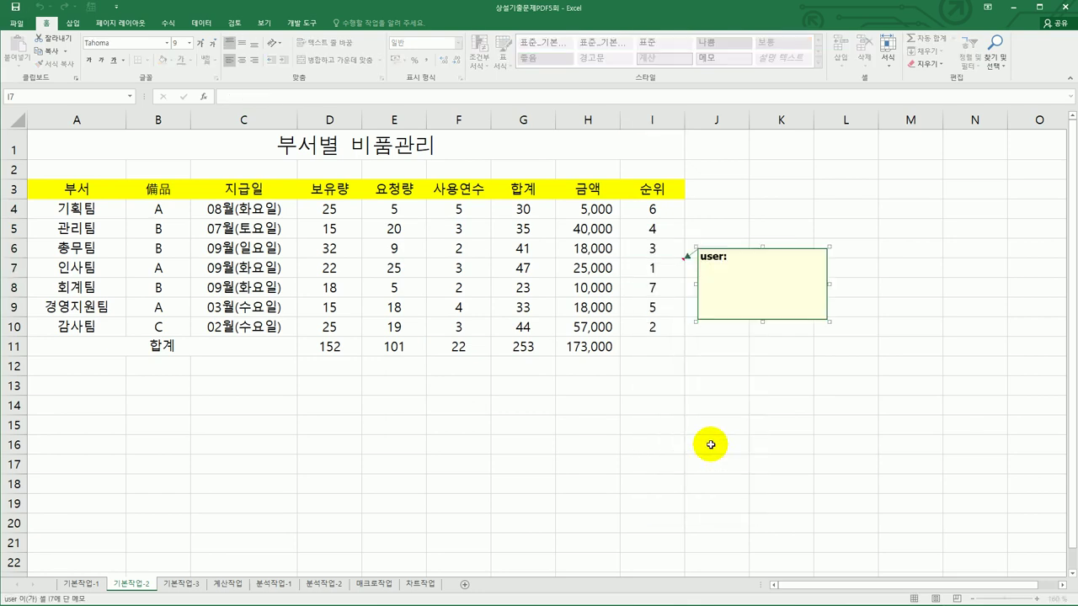
key(ctrl+a)
text(chl)
key(BackSpace)
key(BackSpace)
key(BackSpace)
text(최대 비품 보유)
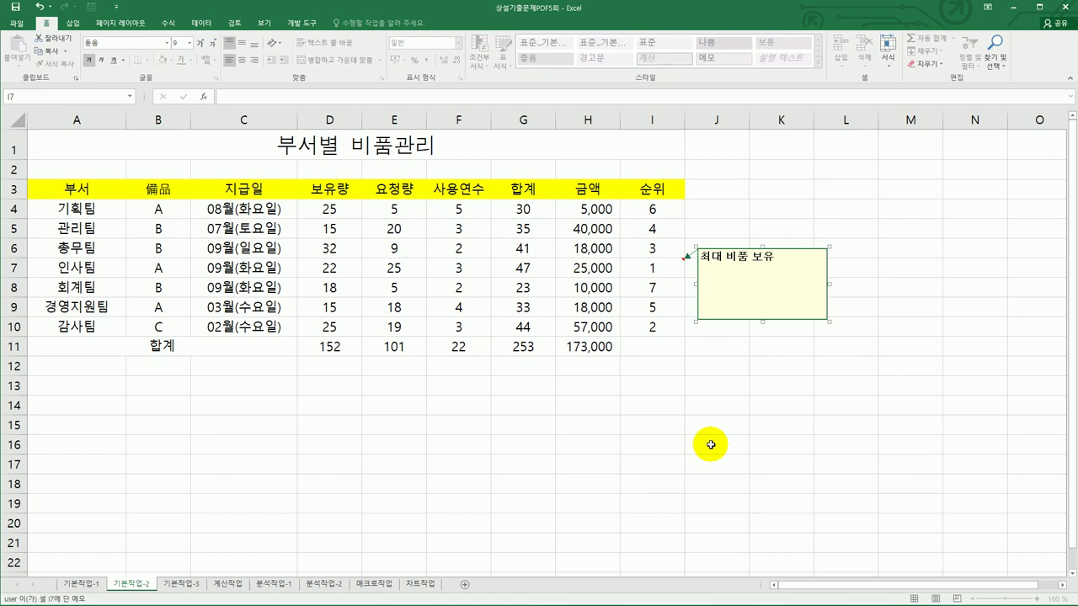
Turn on automatic sizing in the alignment settings of the comment attached to I7.
click(720, 248)
right_click(719, 248)
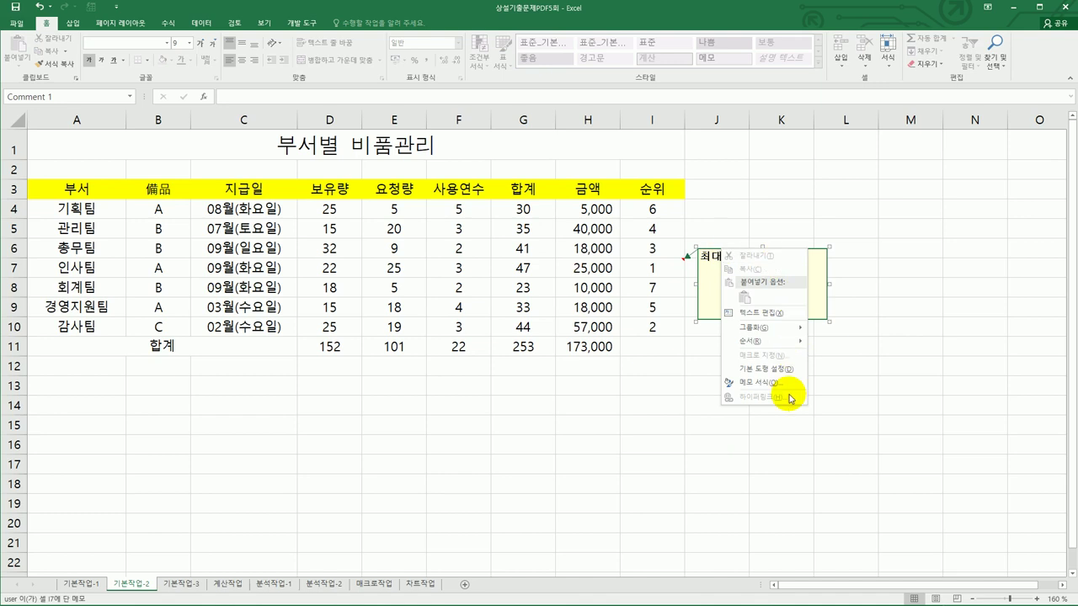
click(788, 384)
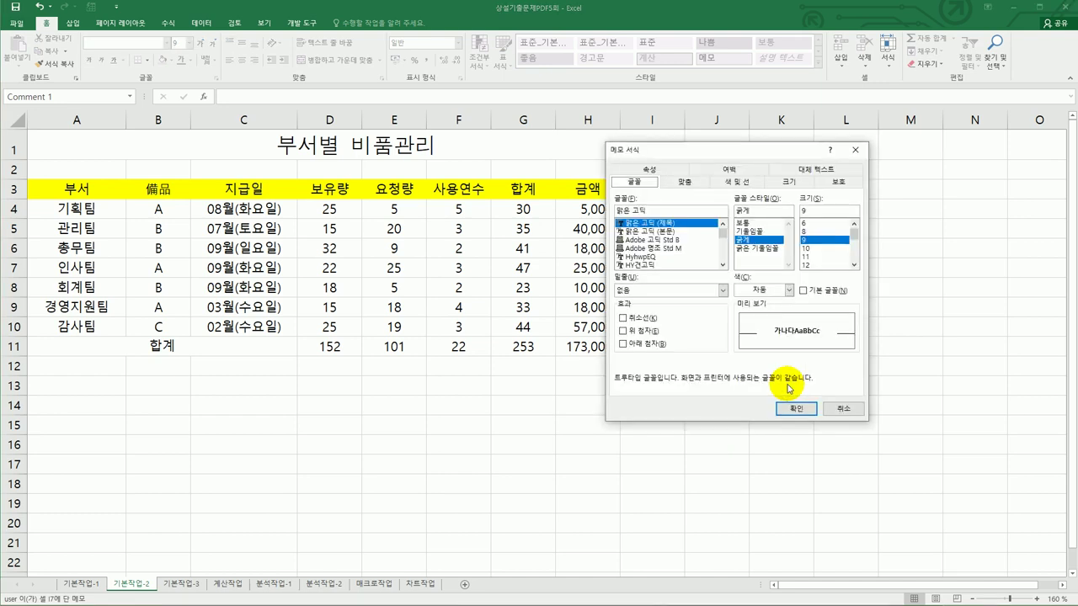
click(688, 182)
click(645, 251)
click(796, 409)
click(792, 472)
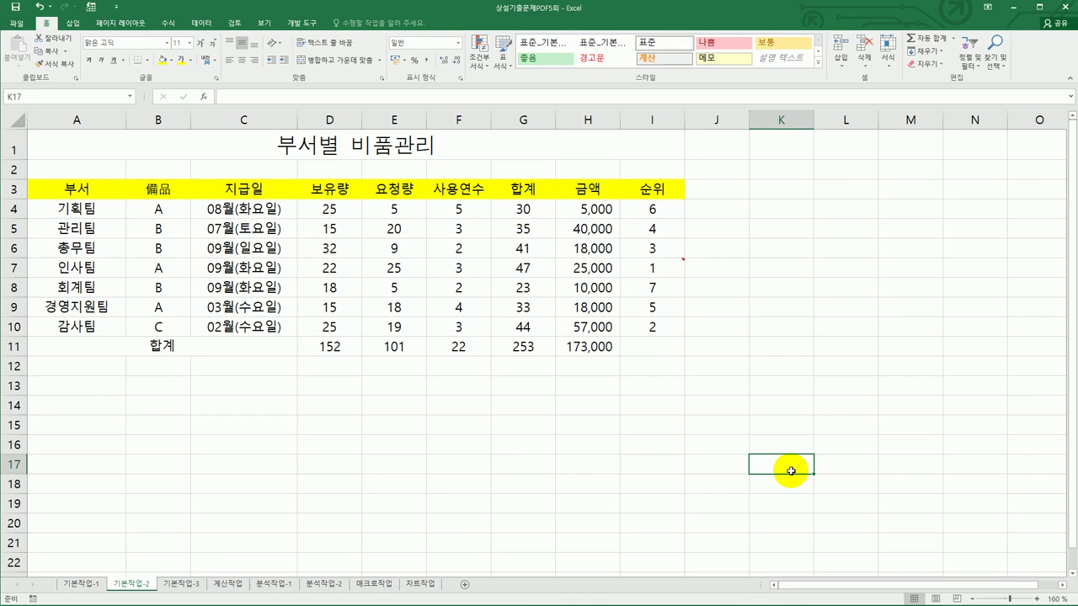
Apply all borders and a thick outside border to the table range A3:I11.
drag(53, 187, 629, 346)
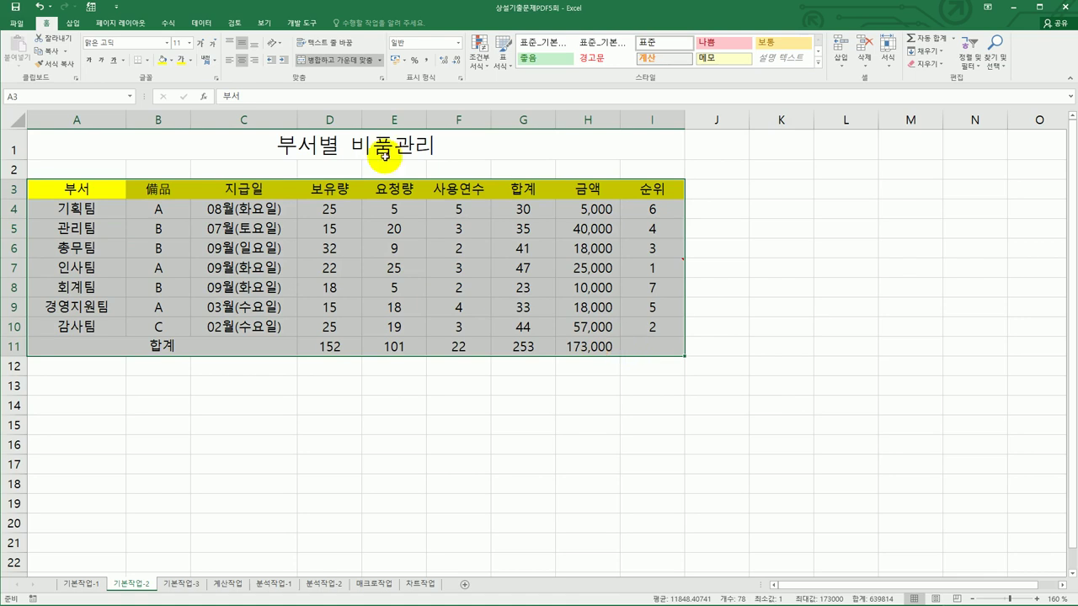
click(148, 61)
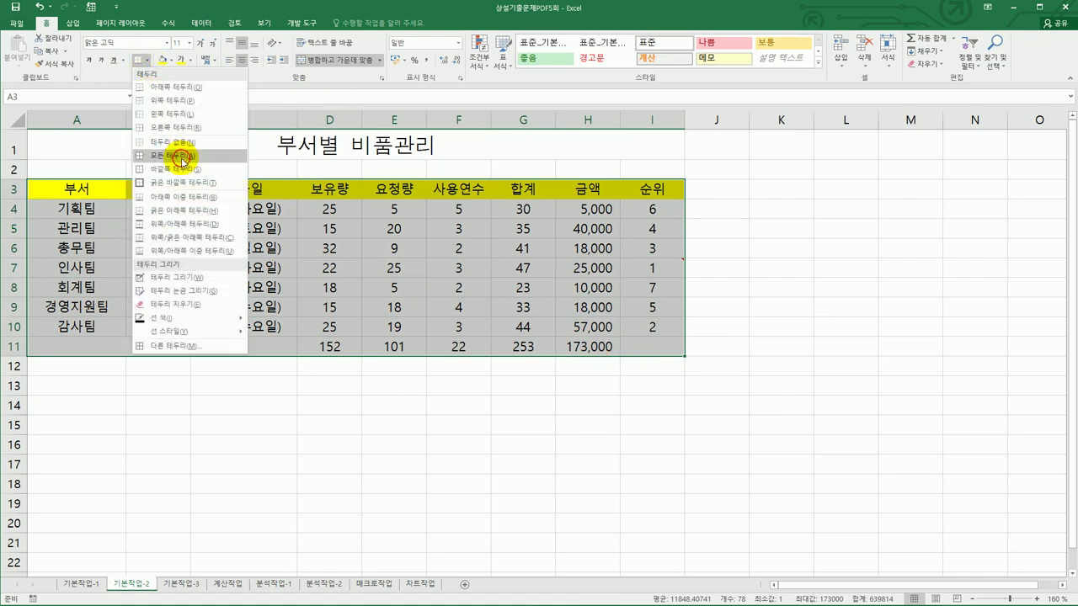
click(181, 159)
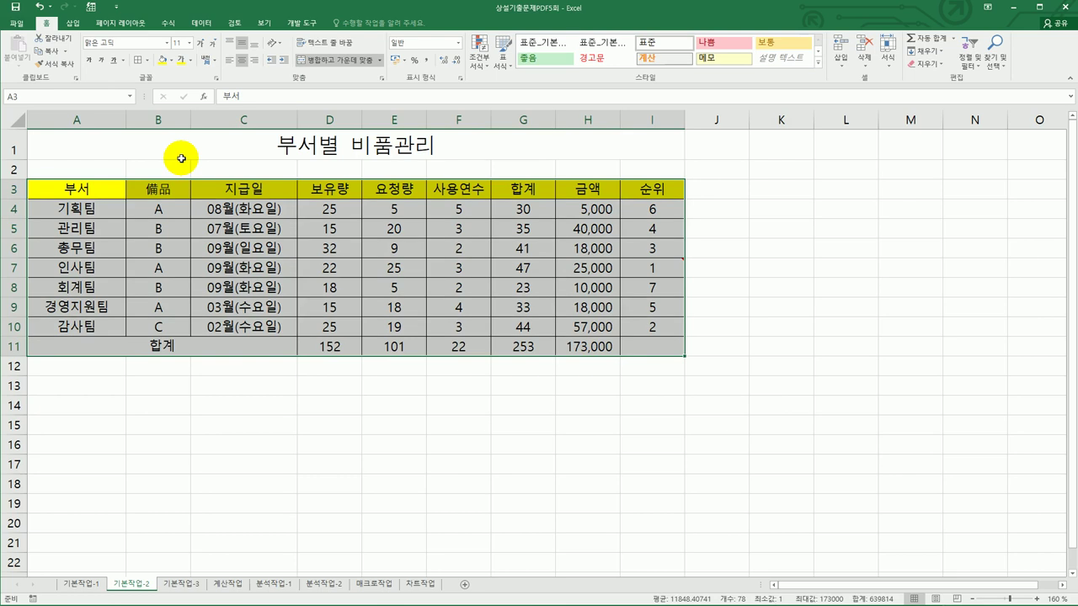
click(144, 60)
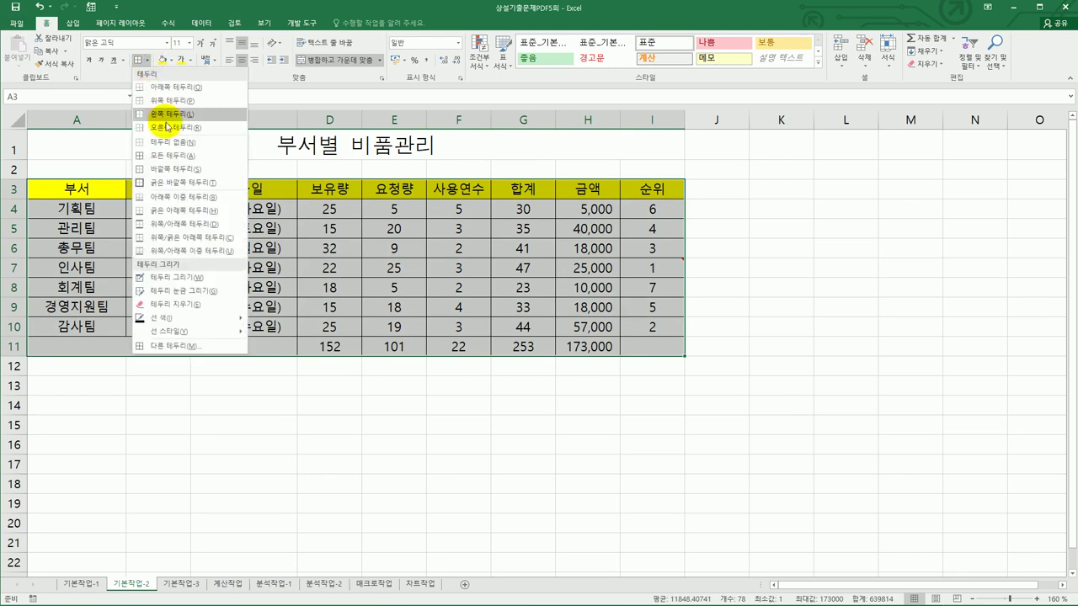
click(164, 181)
click(604, 464)
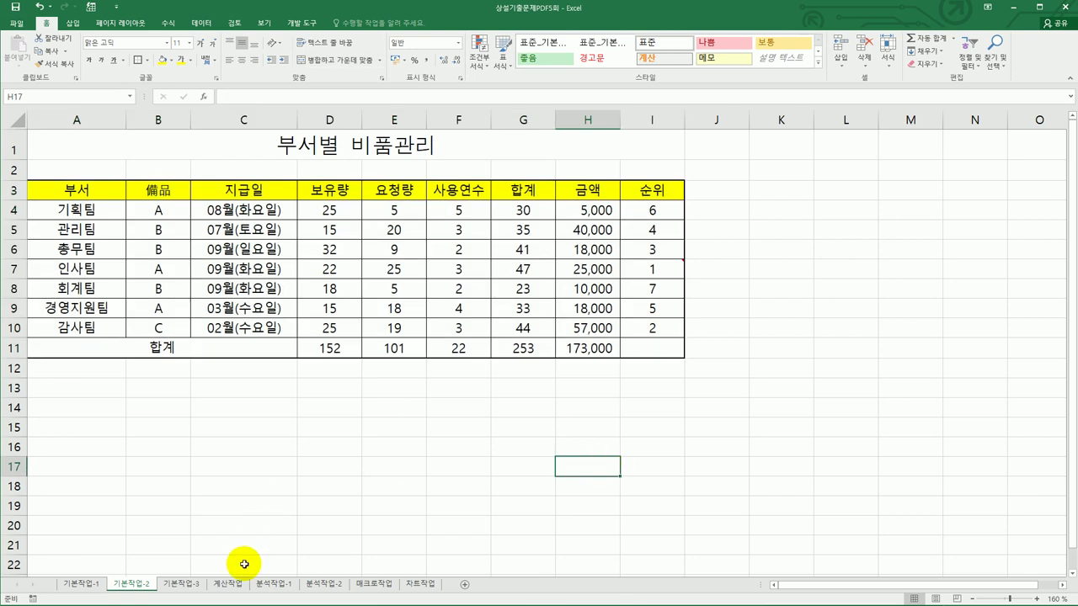
On sheet 기본작업-3, highlight 총점 values in F4:F16 greater than 240 with yellow fill and dark yellow text using conditional formatting.
click(195, 585)
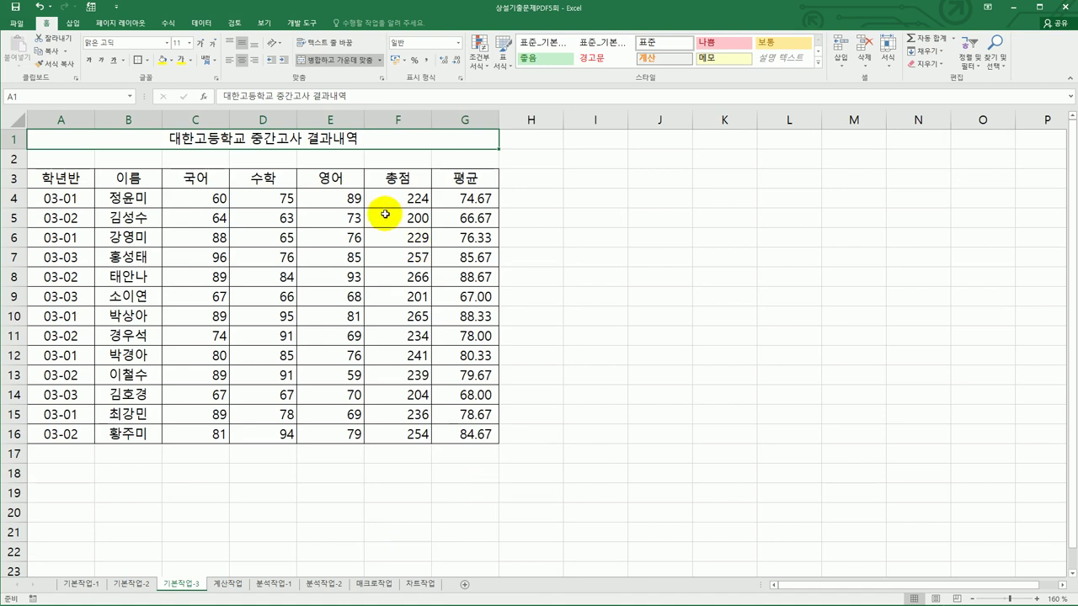
drag(393, 203, 397, 437)
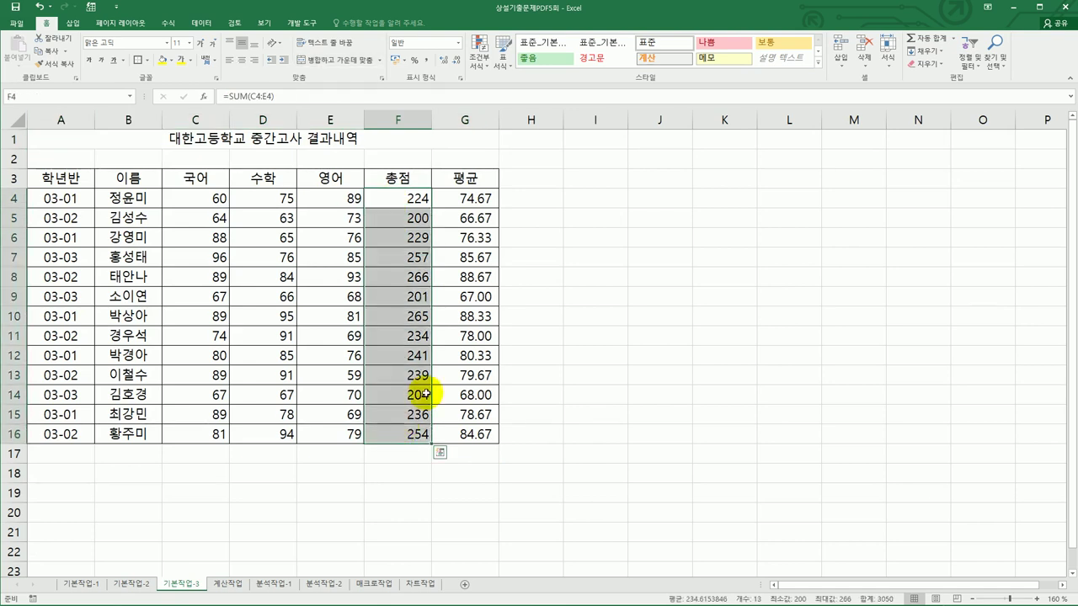
click(476, 68)
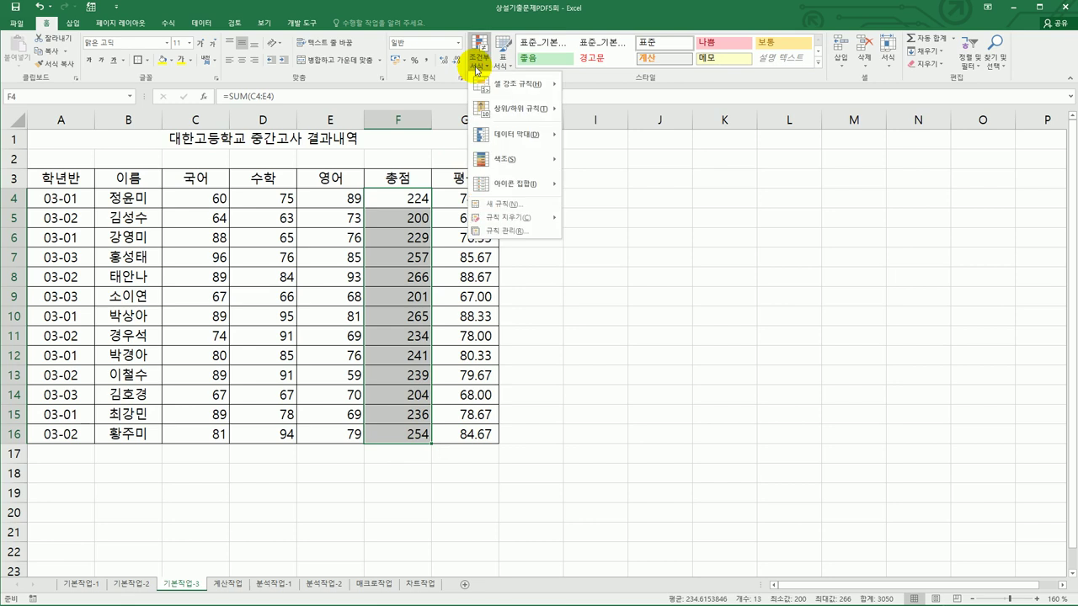
mouse_move(545, 155)
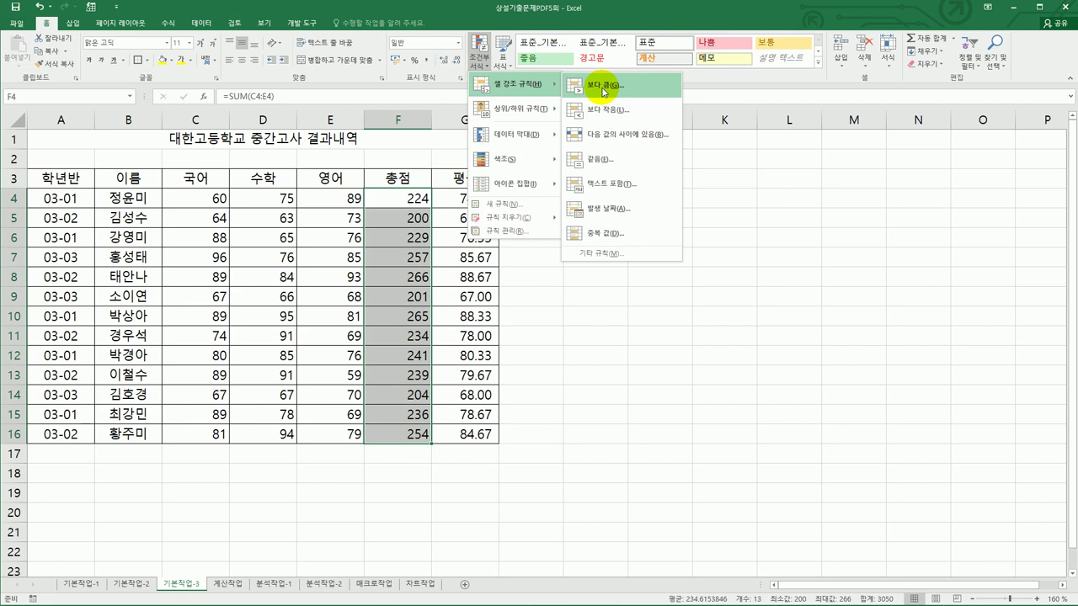
click(603, 89)
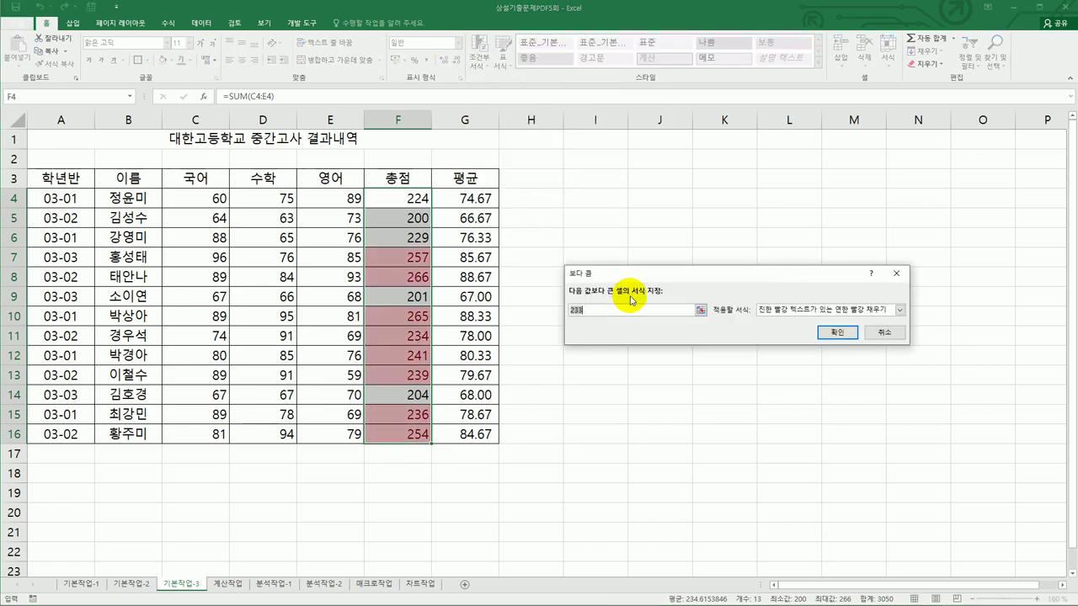
text(240)
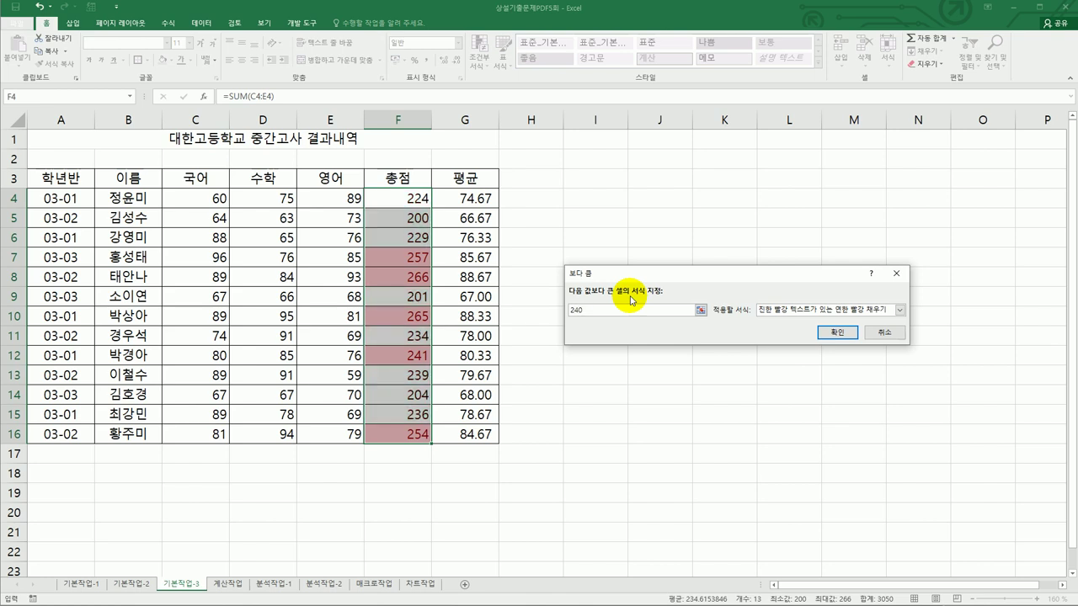
click(900, 311)
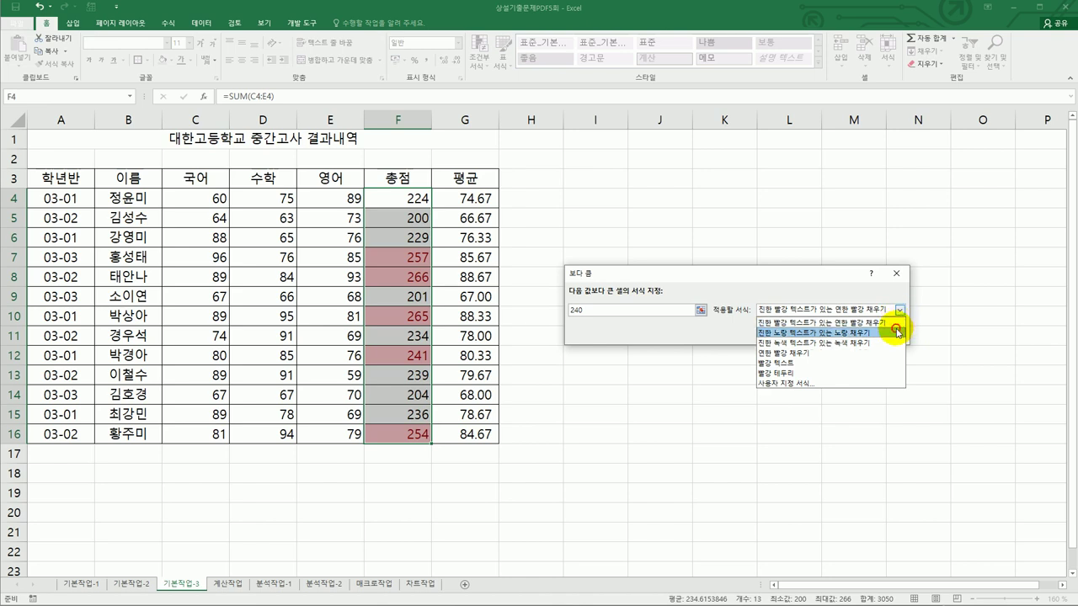
click(898, 333)
click(835, 334)
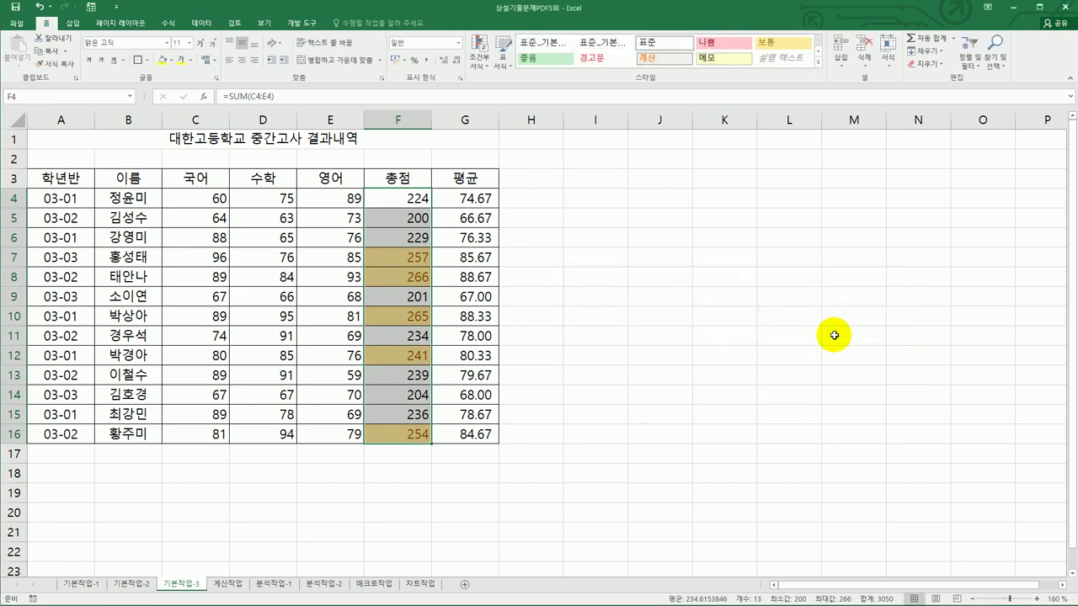
Start a below-average conditional format for the scores in C4:E16, using a custom format with the standard orange fill.
drag(217, 196, 324, 429)
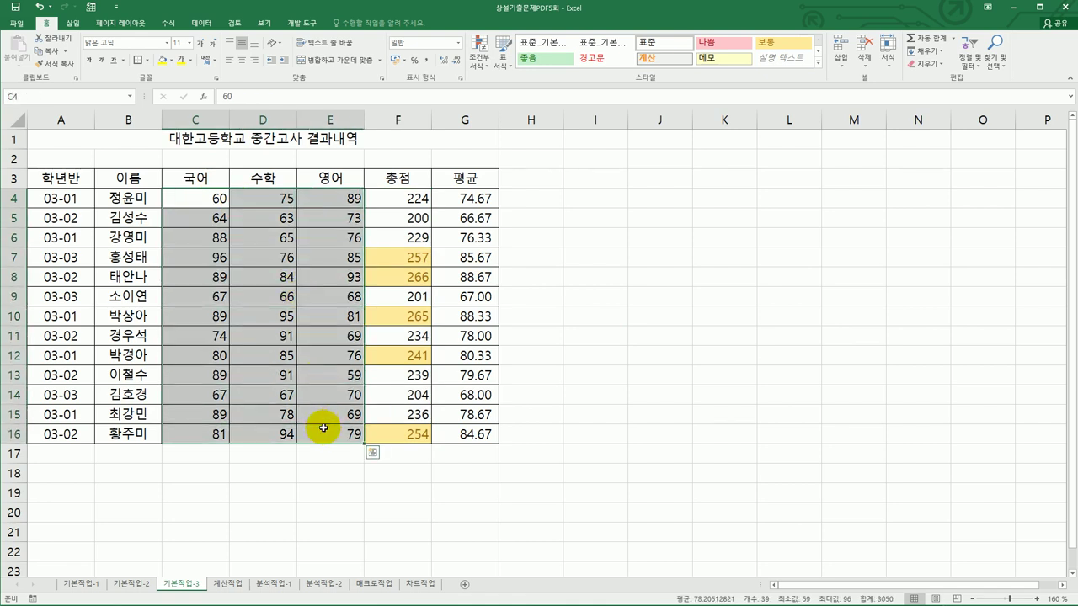
click(476, 59)
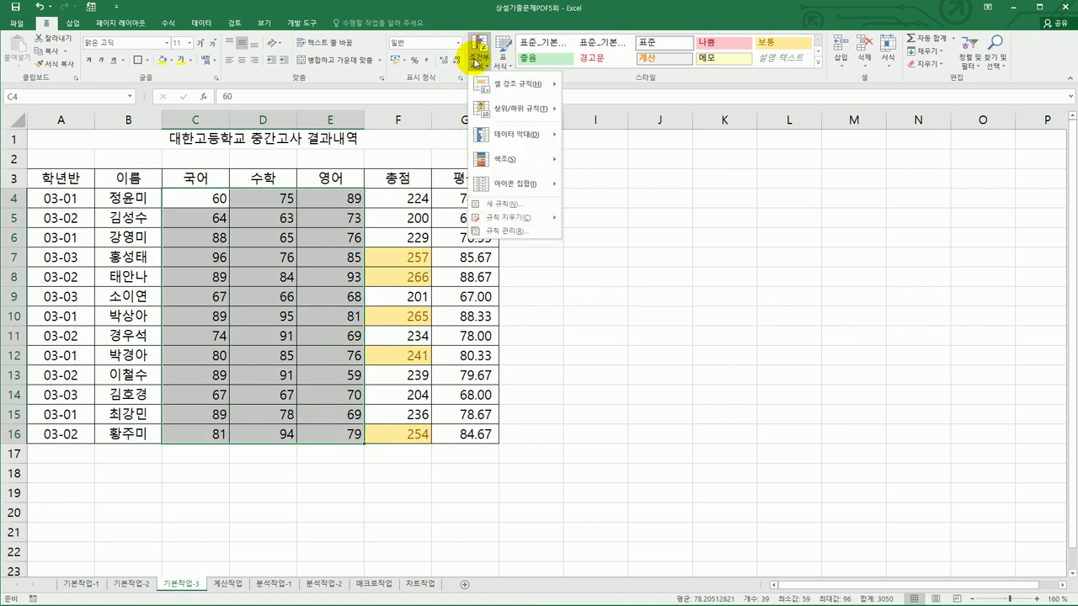
mouse_move(501, 133)
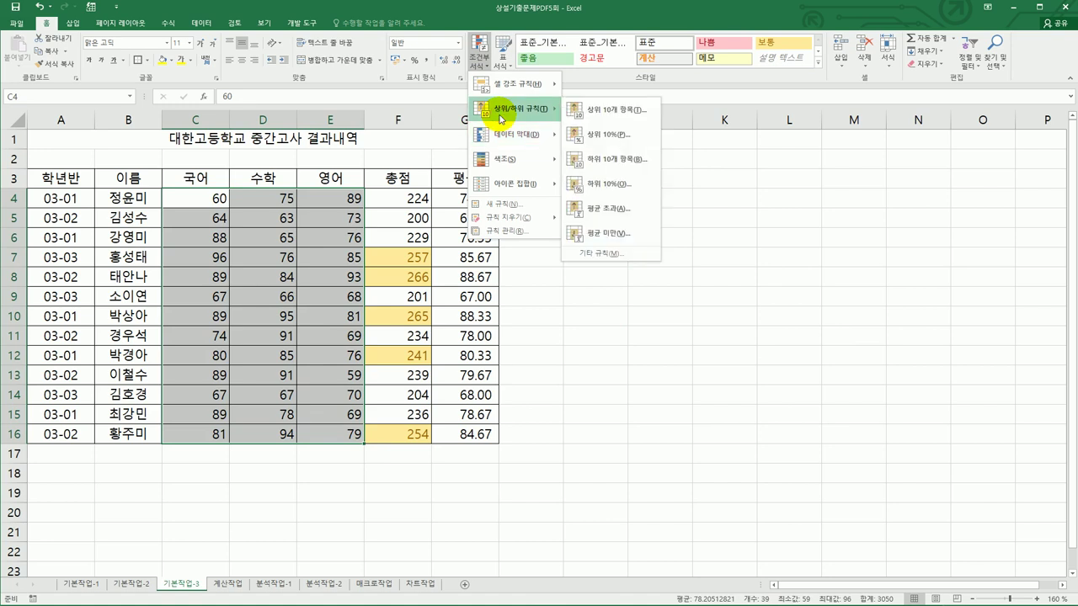
click(621, 233)
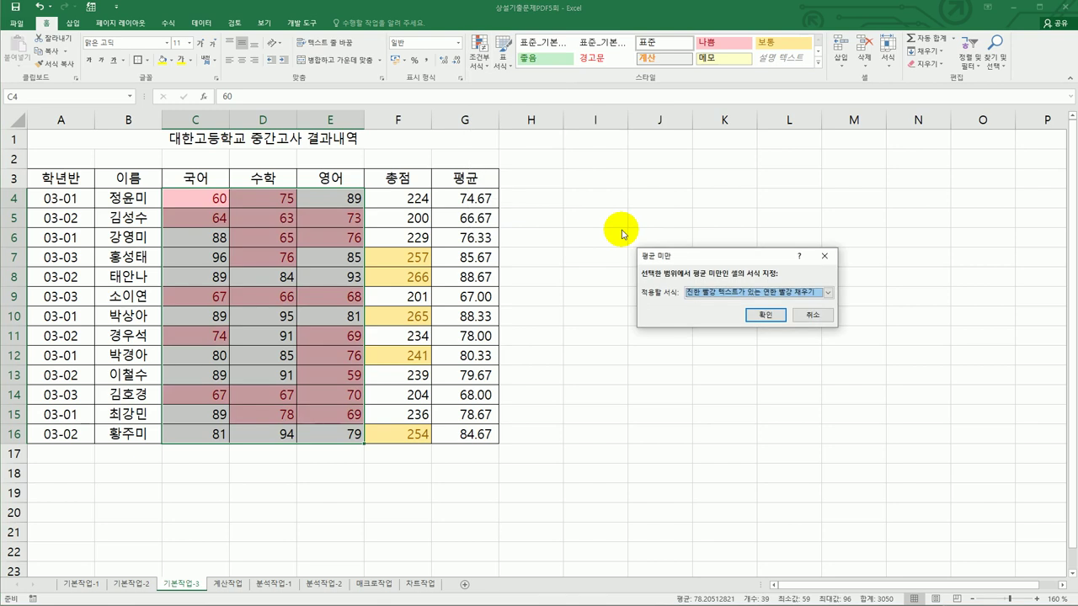
click(829, 293)
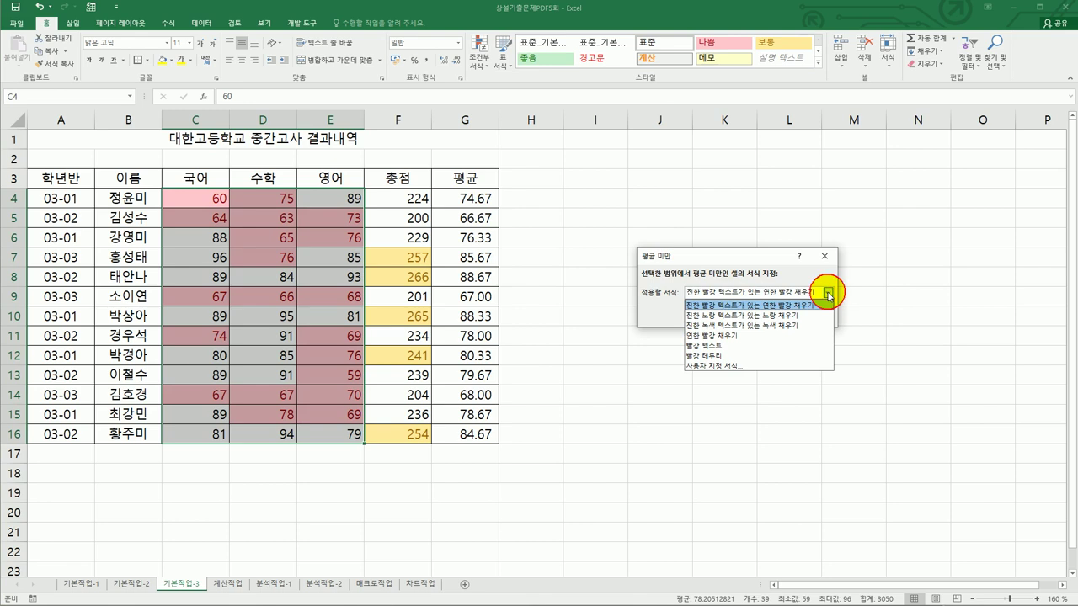
click(787, 364)
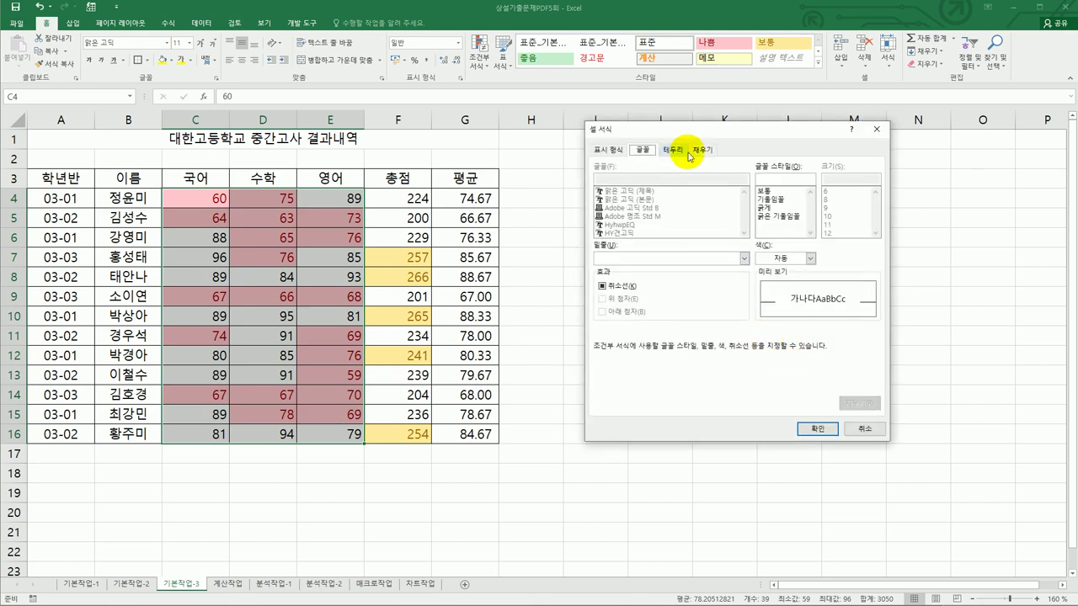
click(700, 151)
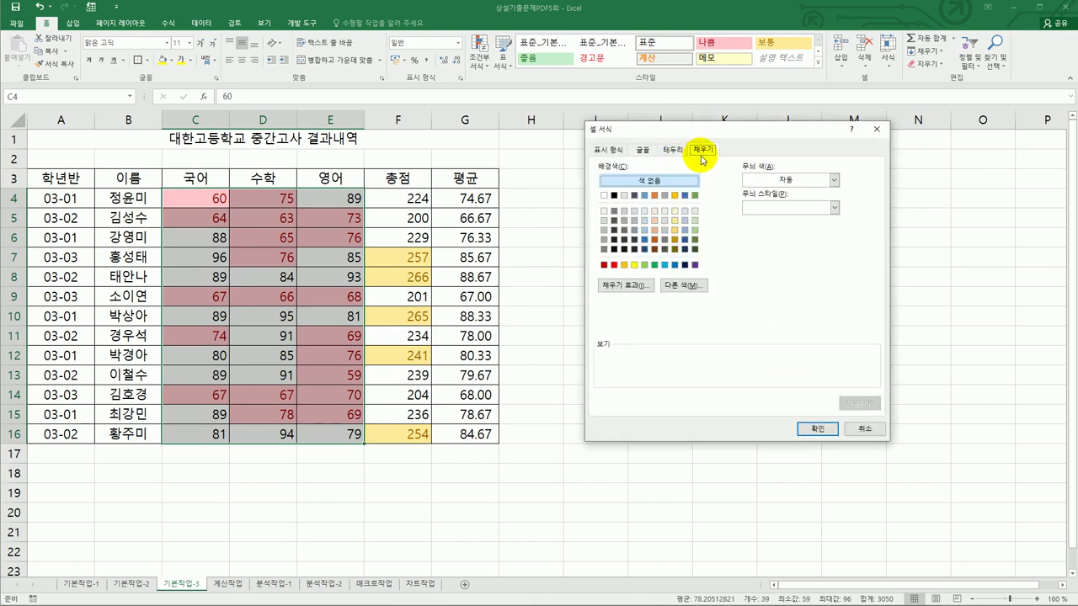
click(624, 266)
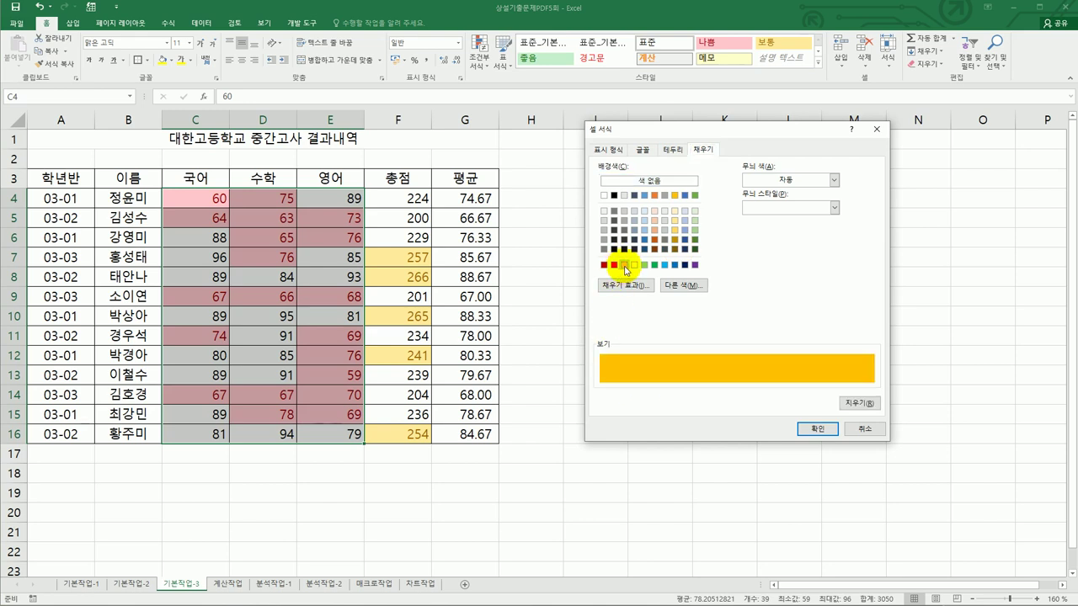
Set the custom format's font colour to standard red and apply the below-average rule.
click(647, 150)
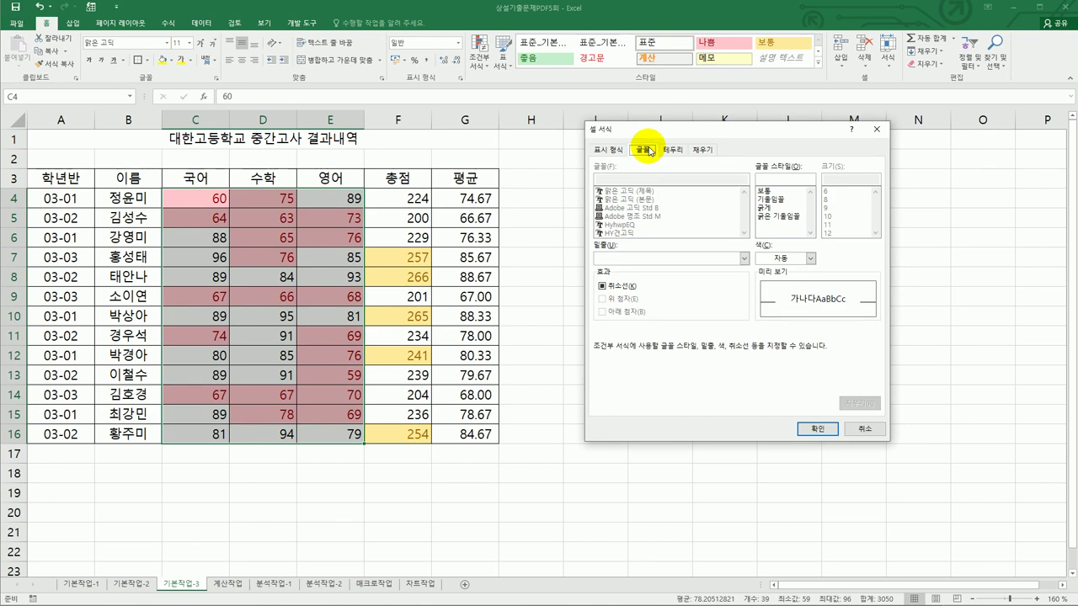
click(810, 261)
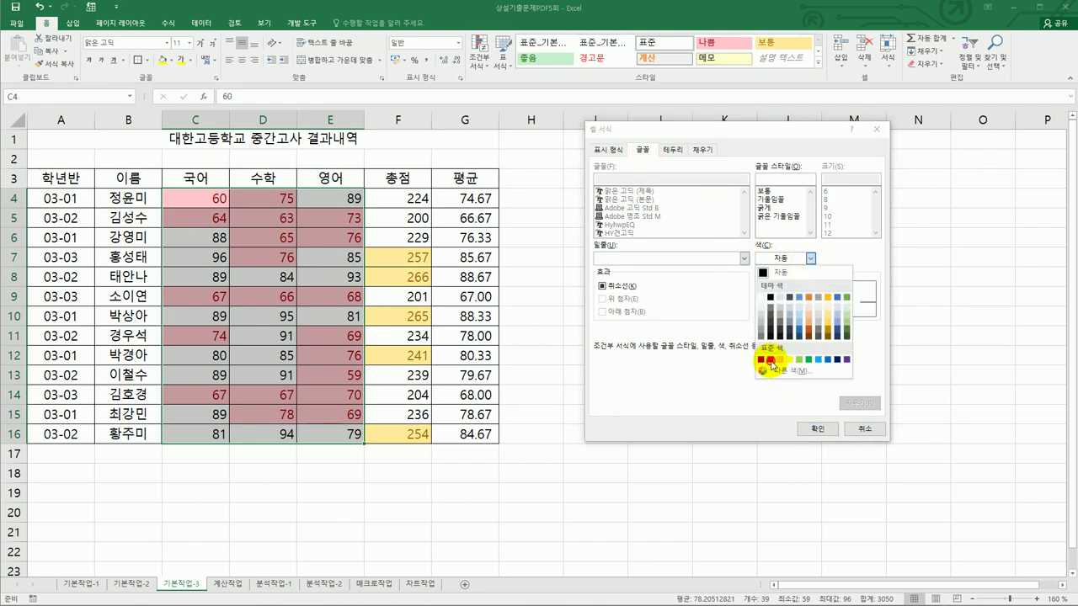
click(770, 360)
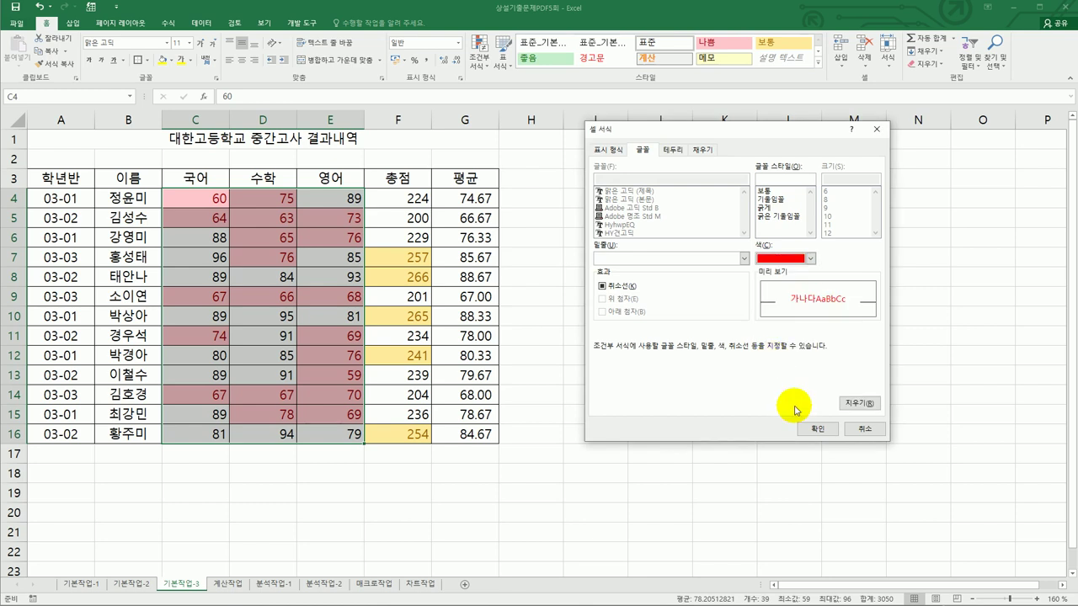
click(817, 429)
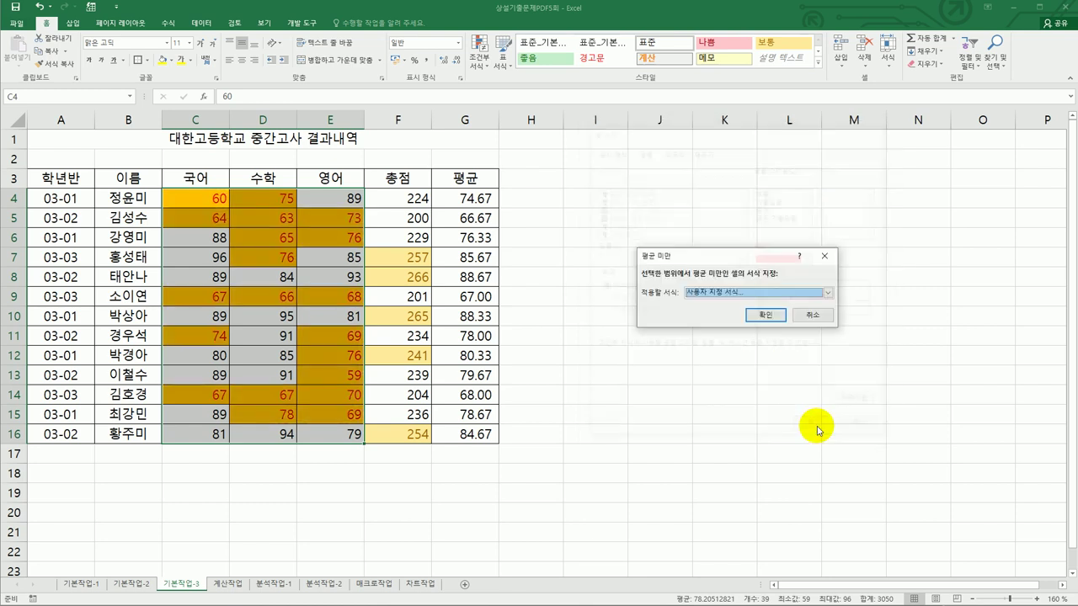
click(766, 315)
click(712, 410)
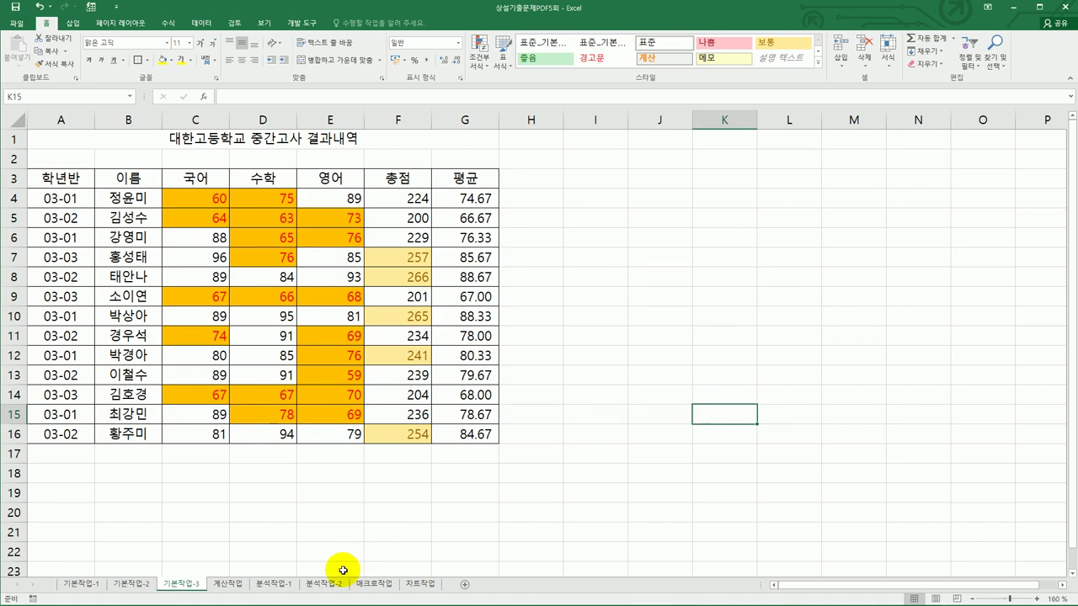
On sheet 계산작업, enter =RANK.EQ(C3,$C$3:$C$11) in cell D3 to rank the first 성적 value in 표1.
click(226, 593)
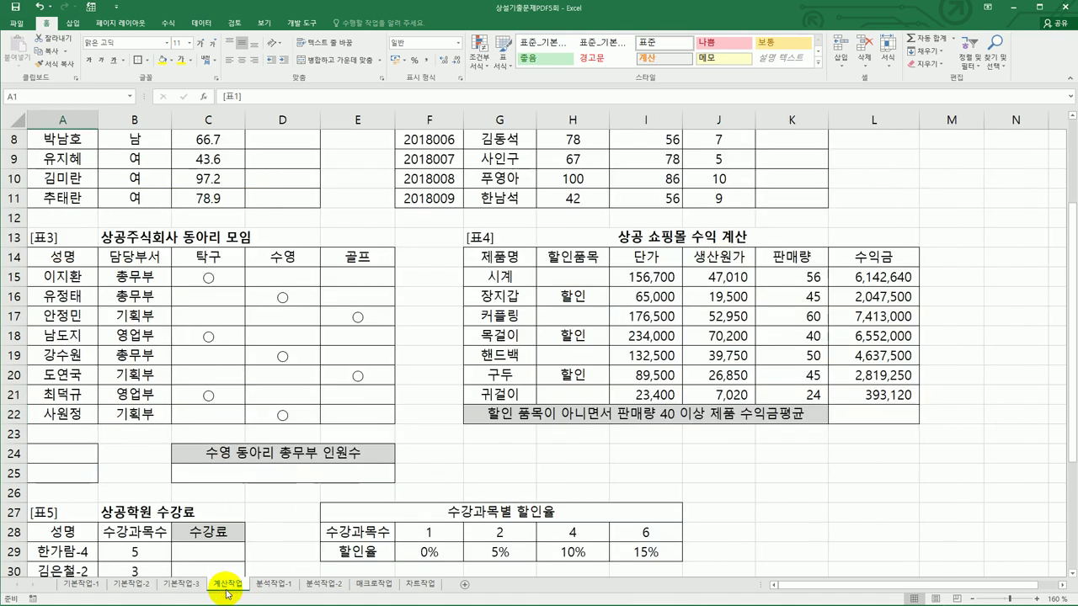
scroll(332, 388, up, 3)
click(299, 179)
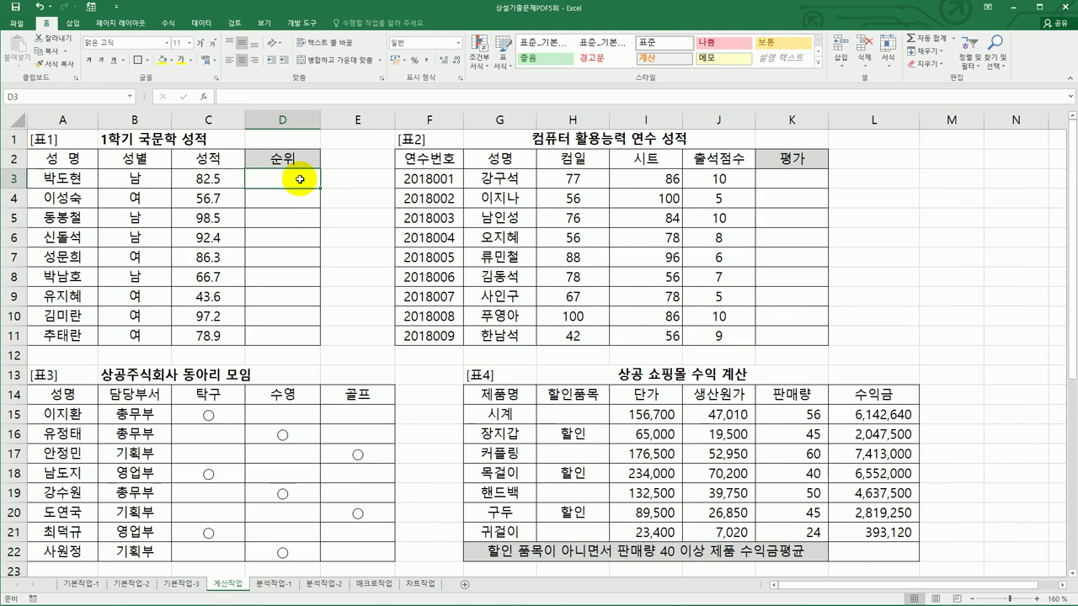
text(=rank.)
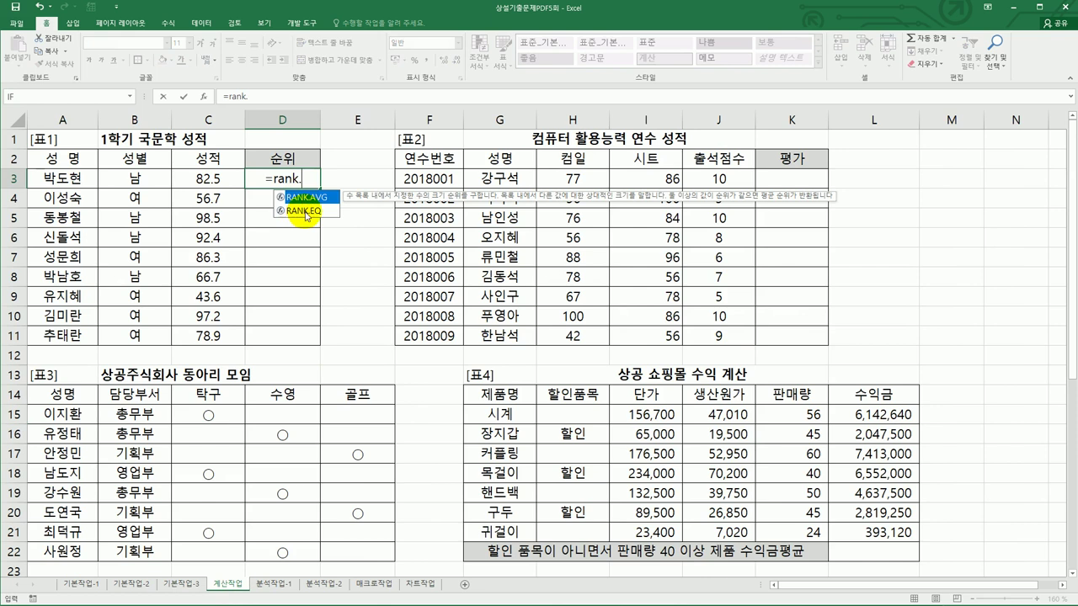
double_click(305, 211)
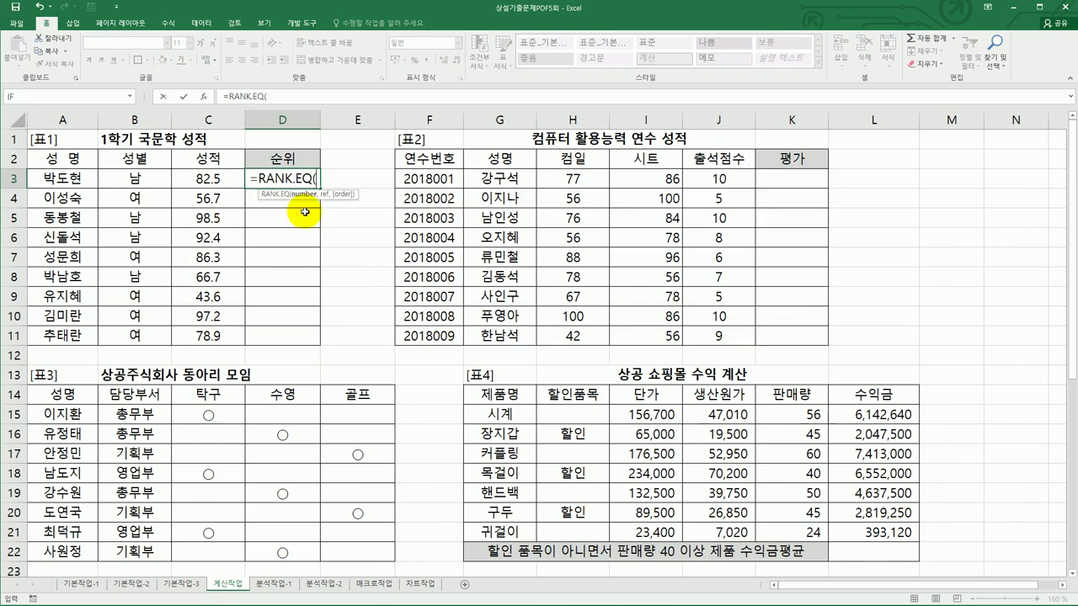
click(218, 181)
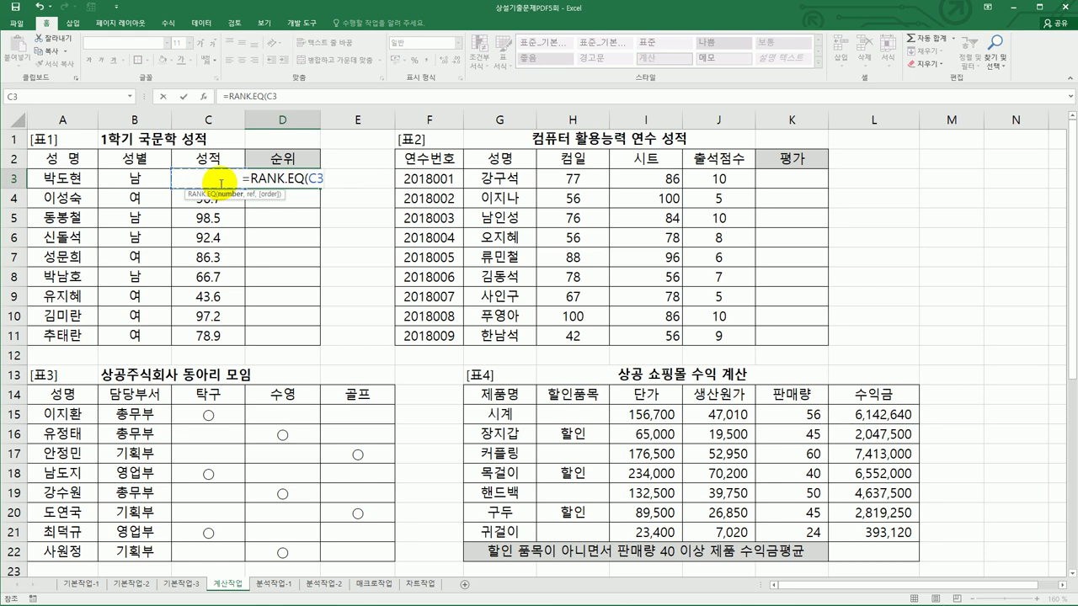
text(,)
drag(212, 336, 211, 176)
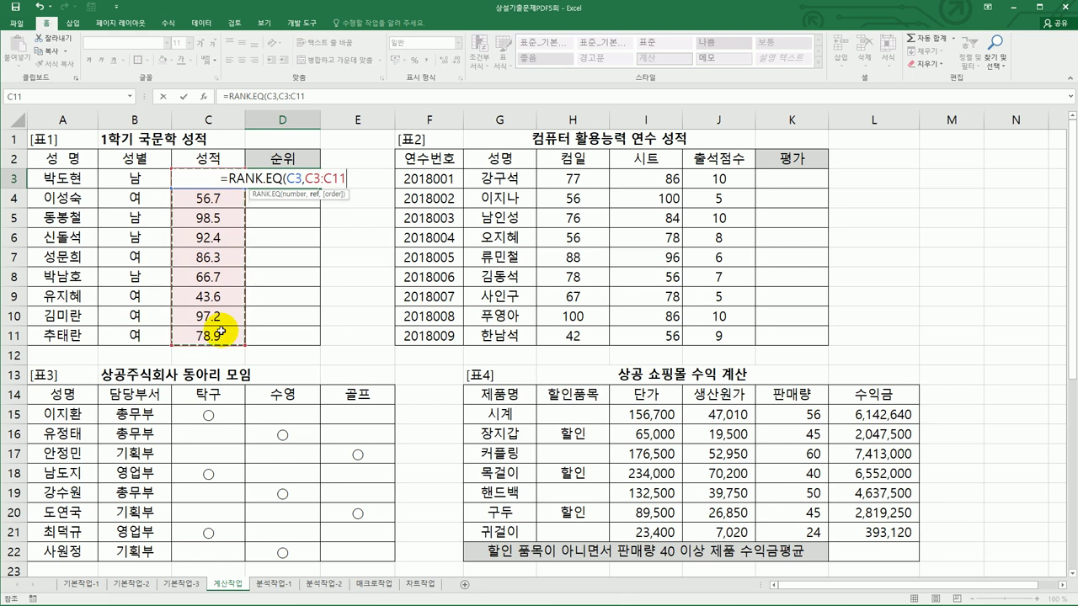
key(F4)
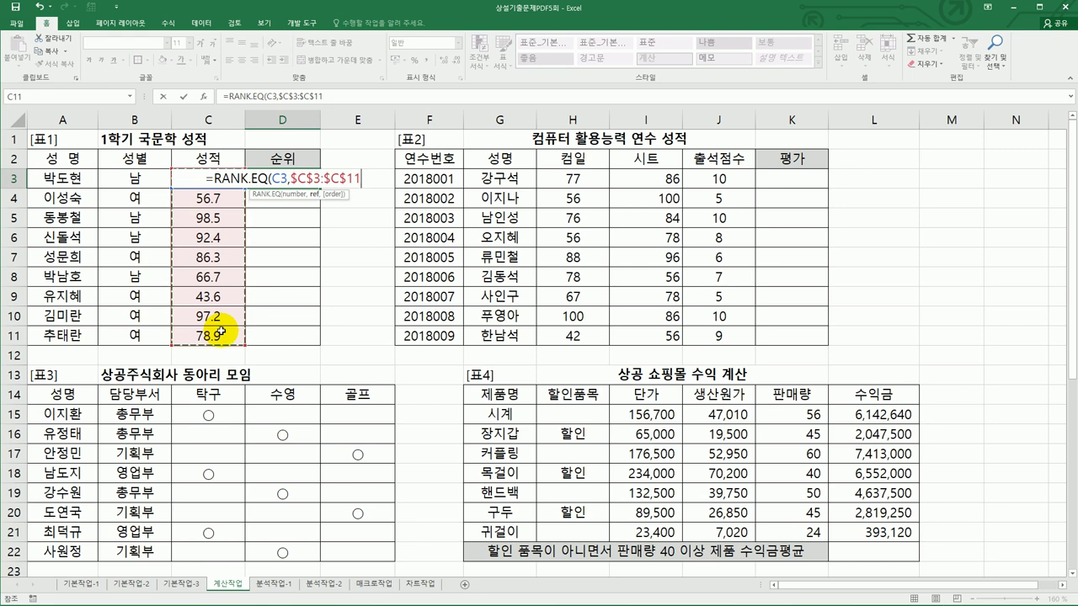
text())
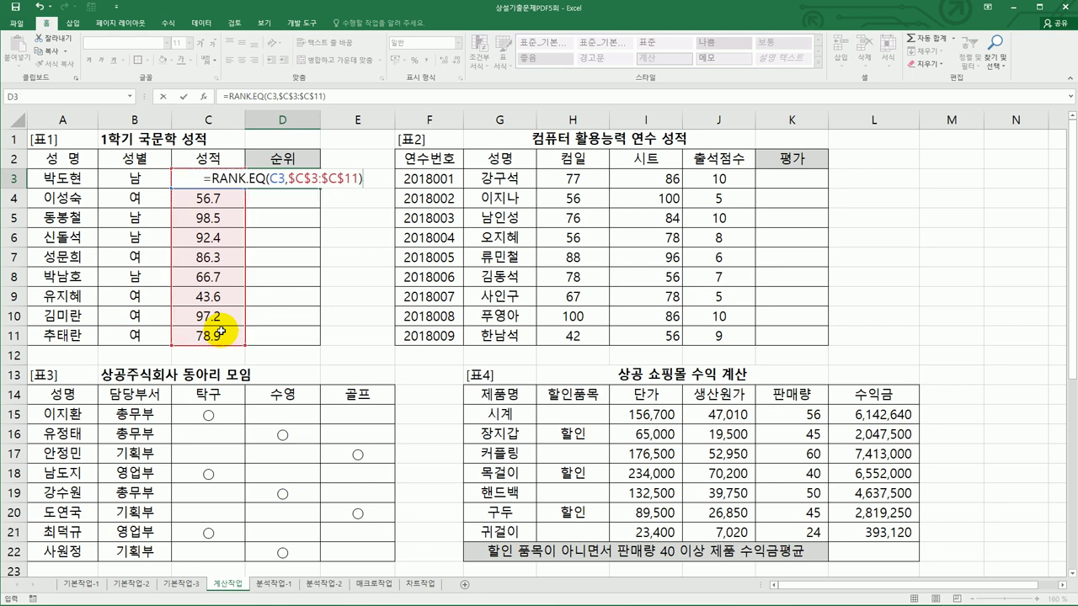
key(Return)
click(313, 180)
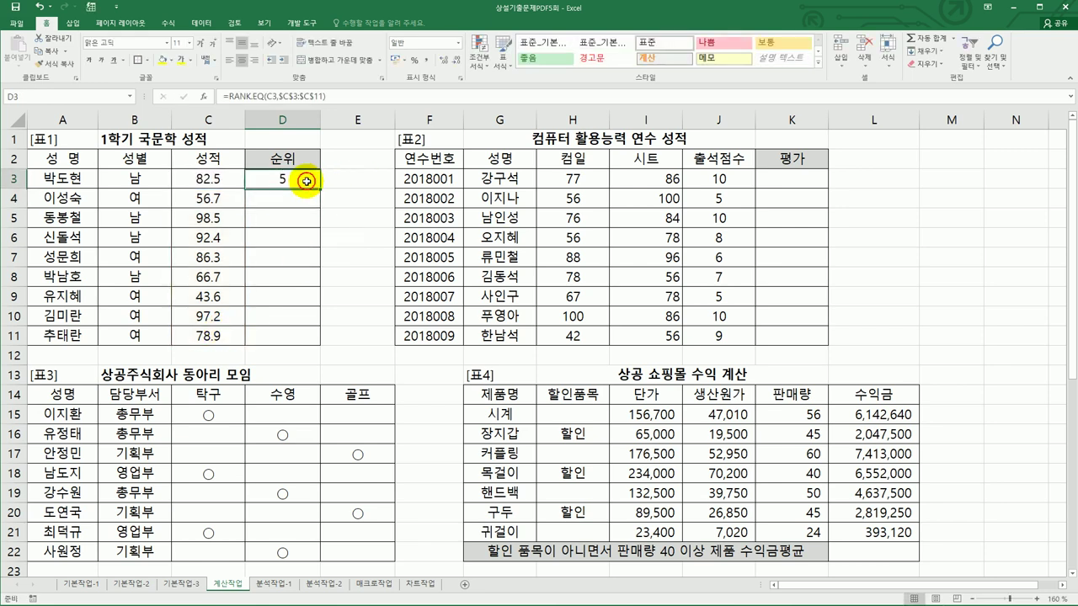
Fill the D3 rank formula down to D11, then wrap D3's RANK.EQ inside a CHOOSE function as its index argument.
drag(318, 189, 309, 343)
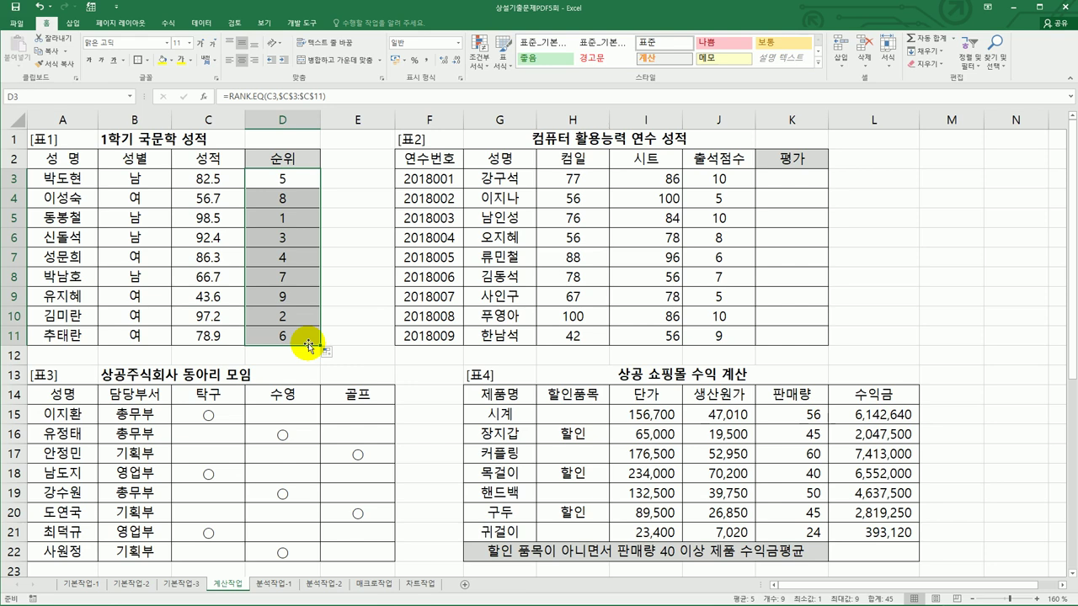
click(279, 176)
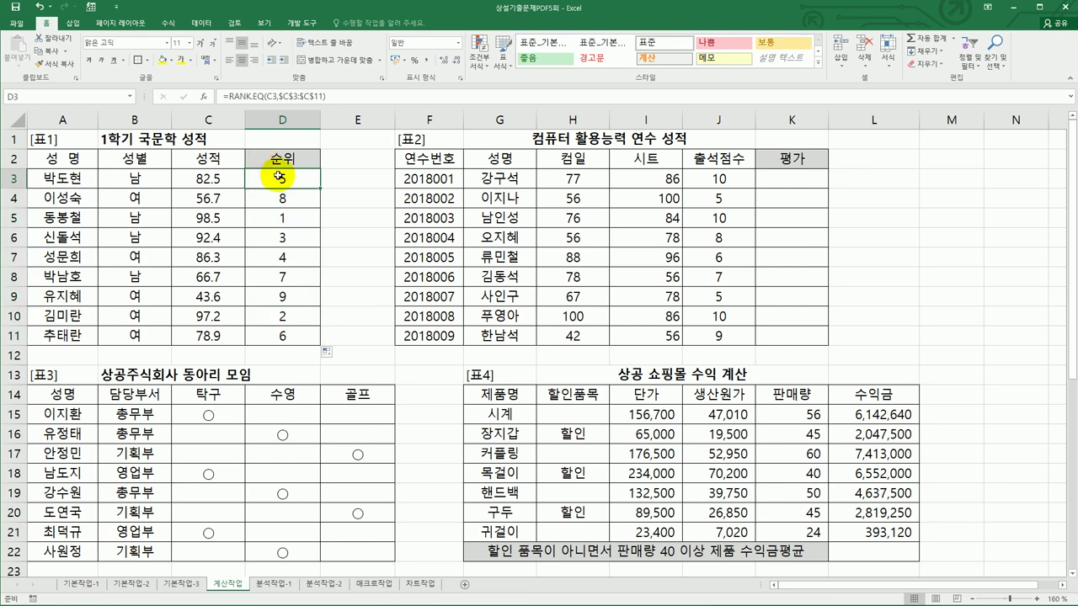
double_click(279, 176)
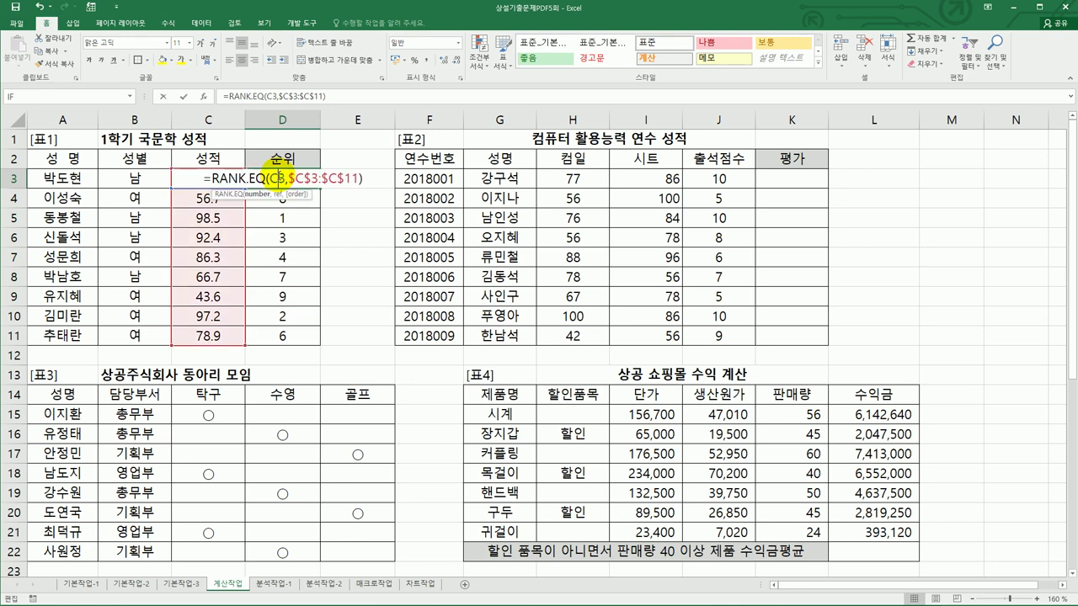
click(209, 177)
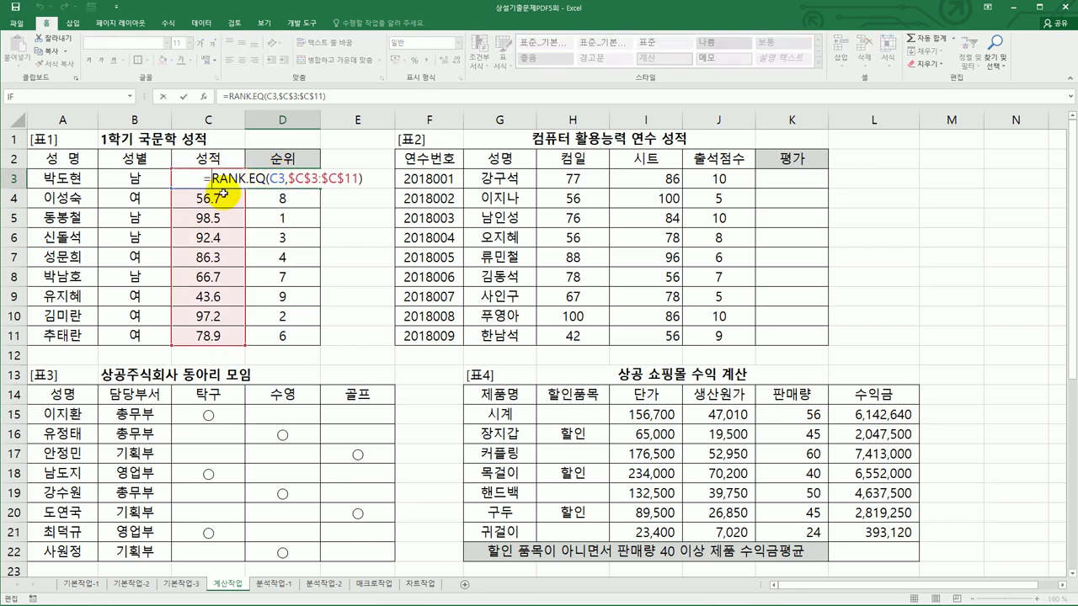
text(ch)
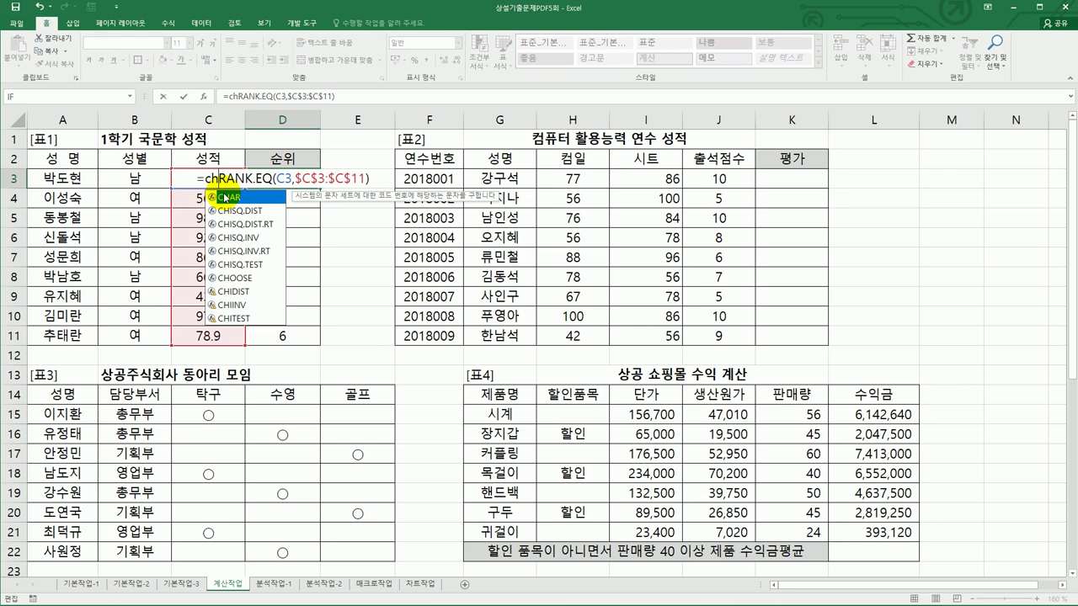
double_click(242, 278)
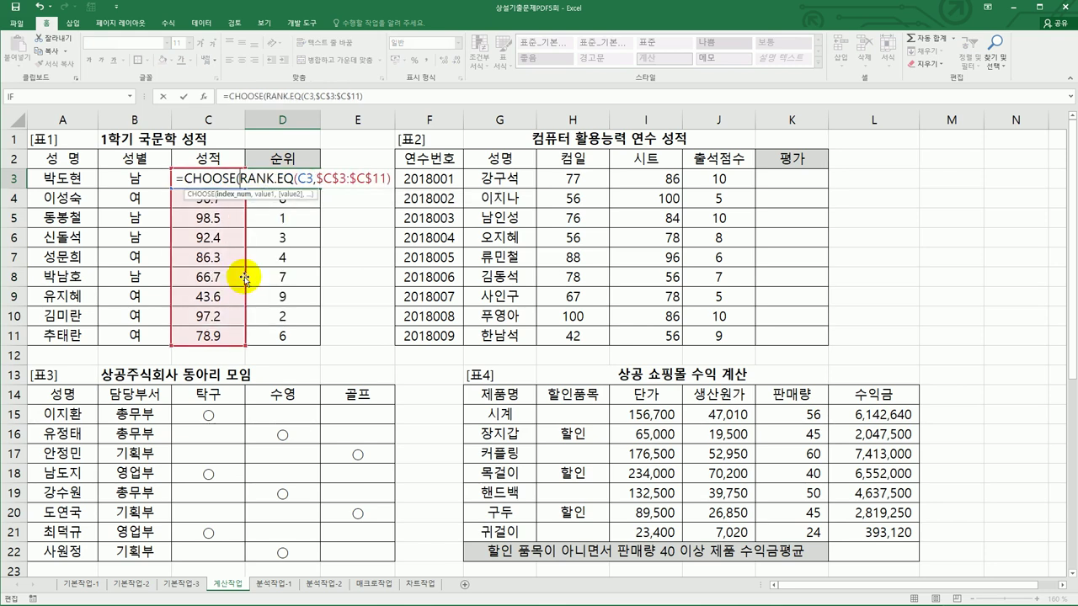
click(391, 175)
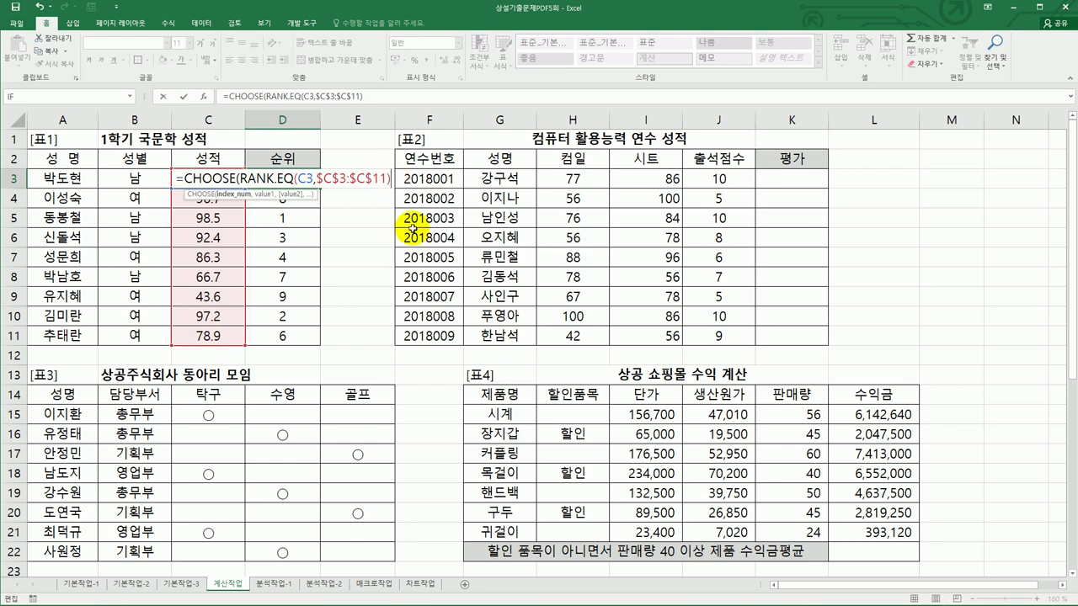
text(,)
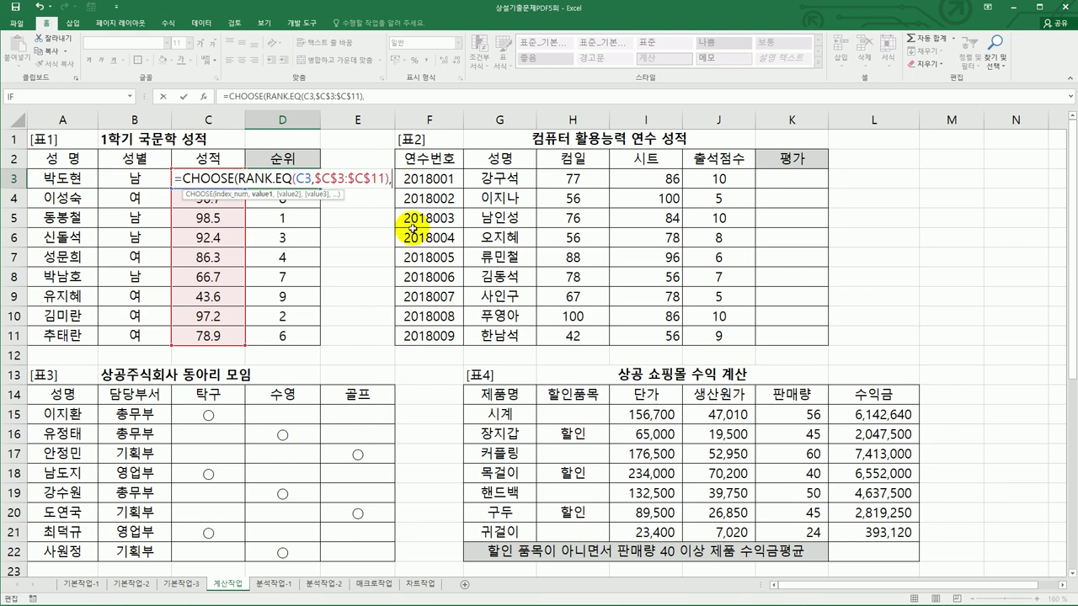
Give CHOOSE in D3 the values "1등", "2등" and "3등", and fill the formula down to D11.
click(203, 98)
click(671, 233)
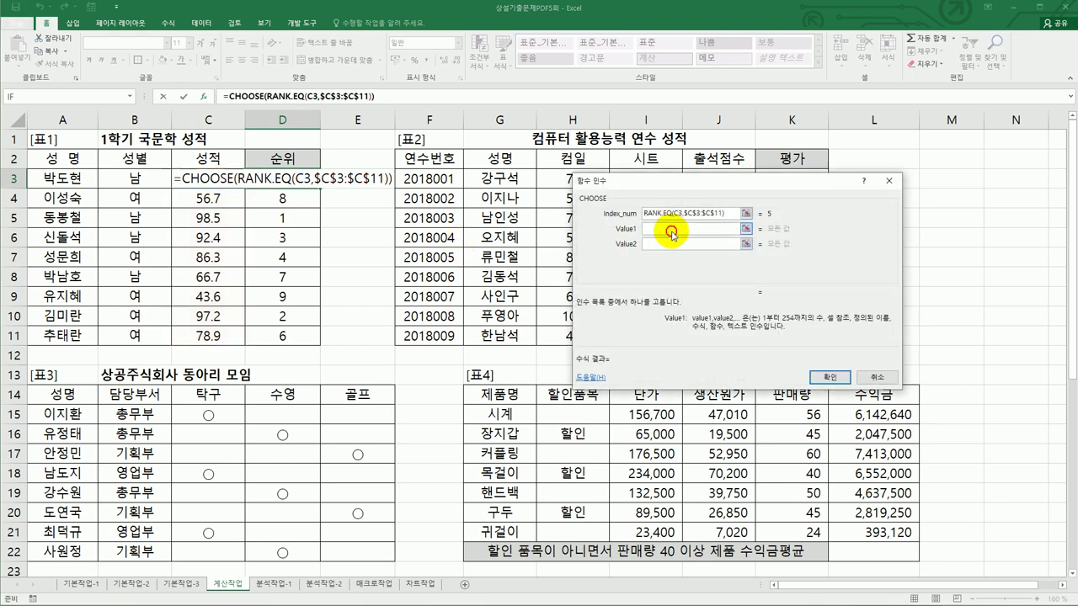
text(1)
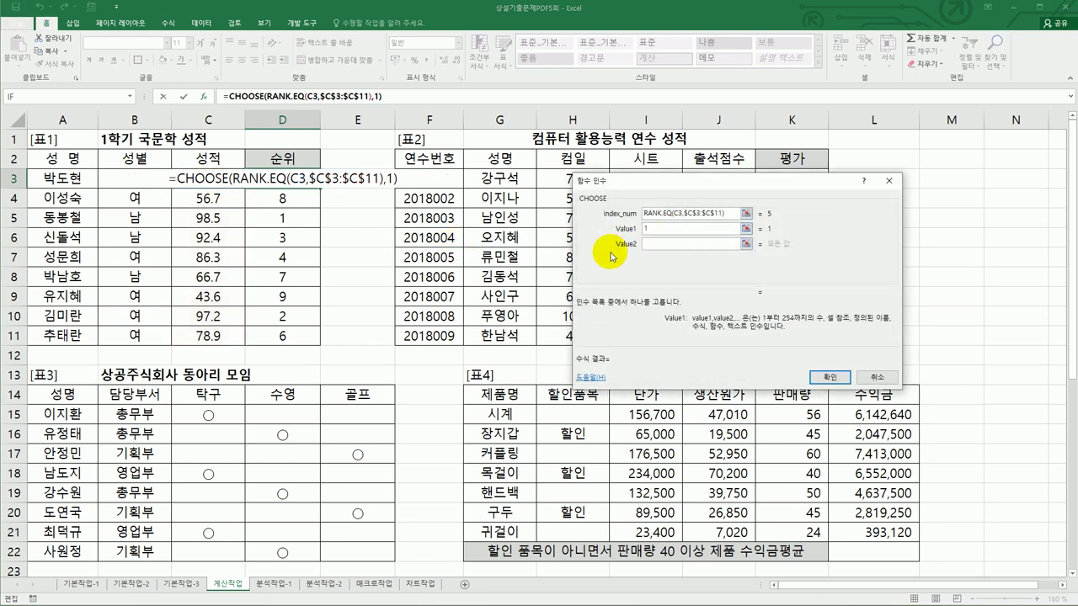
text(wmd)
key(BackSpace)
key(BackSpace)
key(BackSpace)
text(등)
key(Tab)
text(2등)
key(Tab)
text(3ㄷ등)
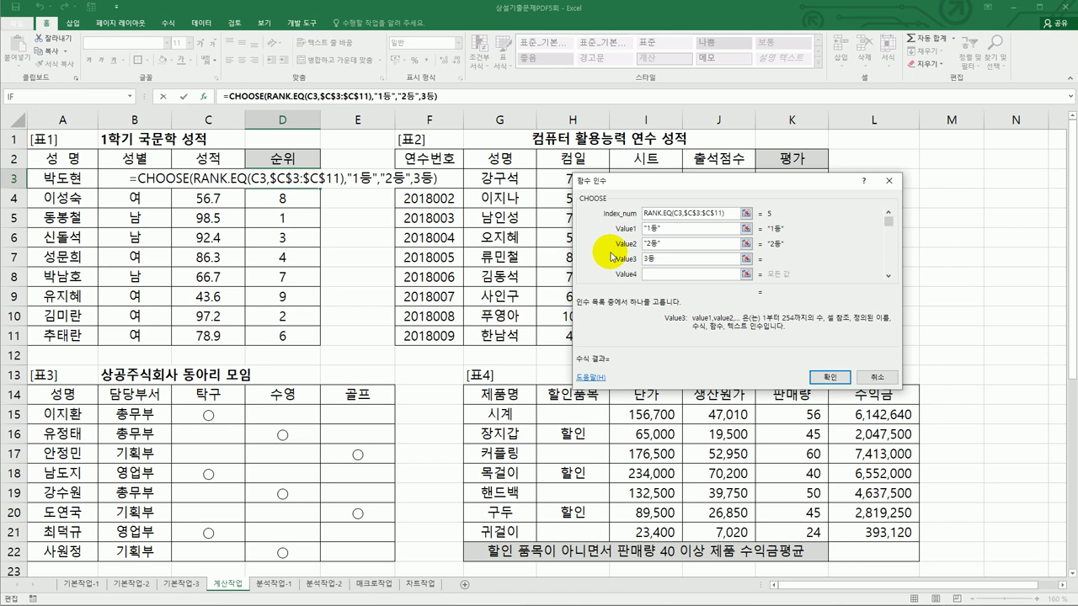
click(827, 373)
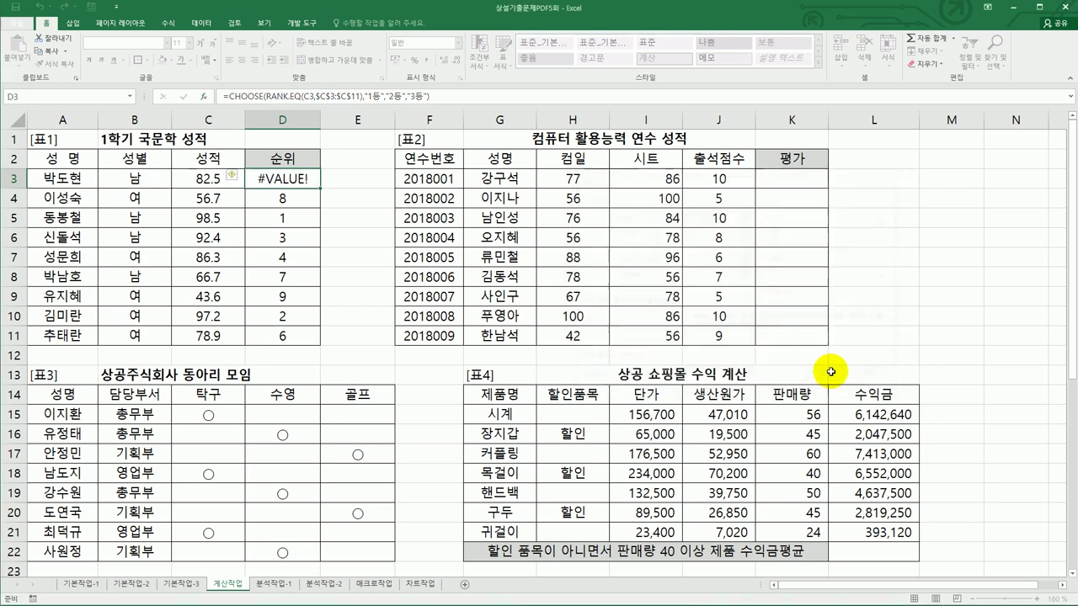
drag(320, 187, 327, 351)
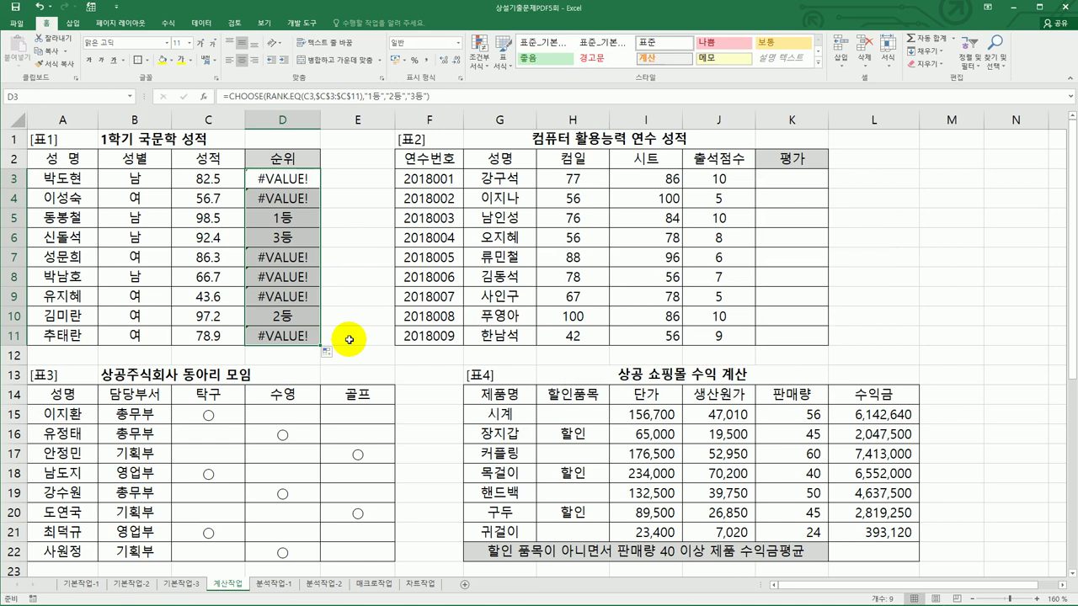
Wrap the D3 formula in IFERROR with "" as the error value and fill it down to D11.
click(283, 177)
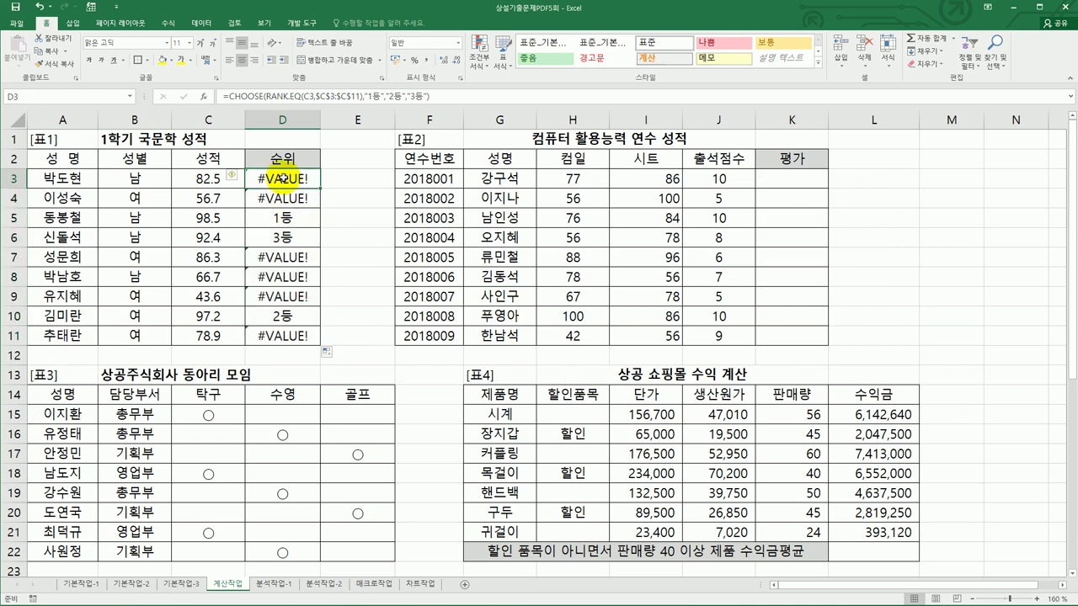
click(226, 98)
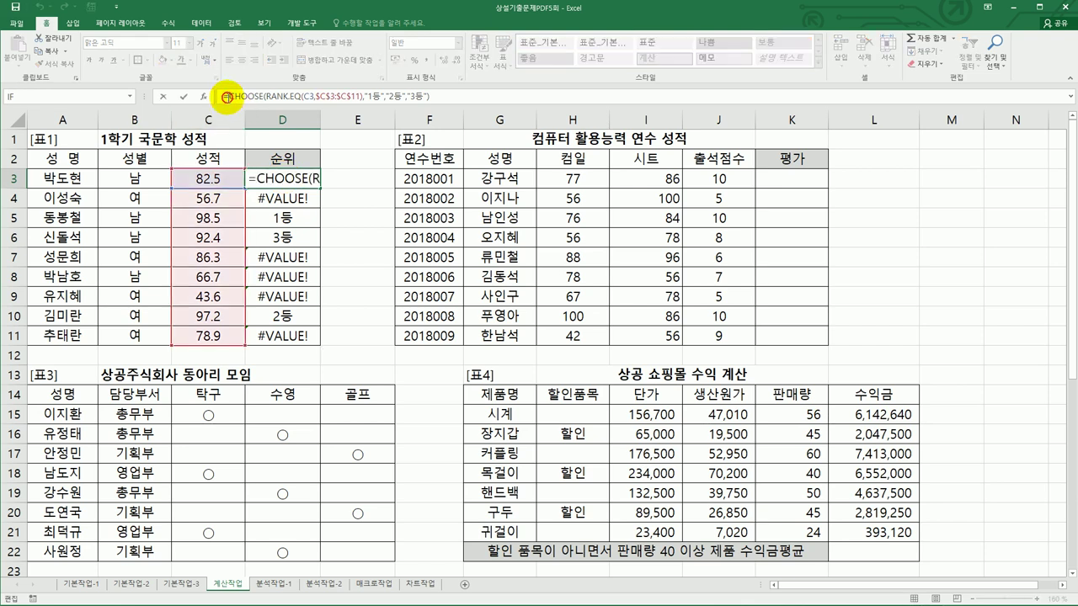
text(If)
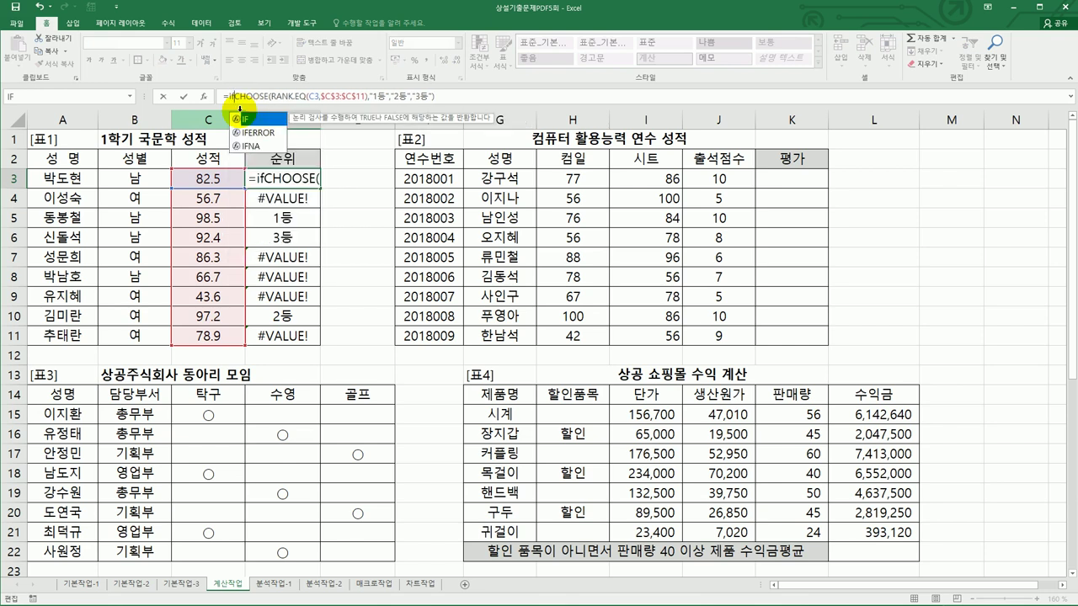
double_click(273, 140)
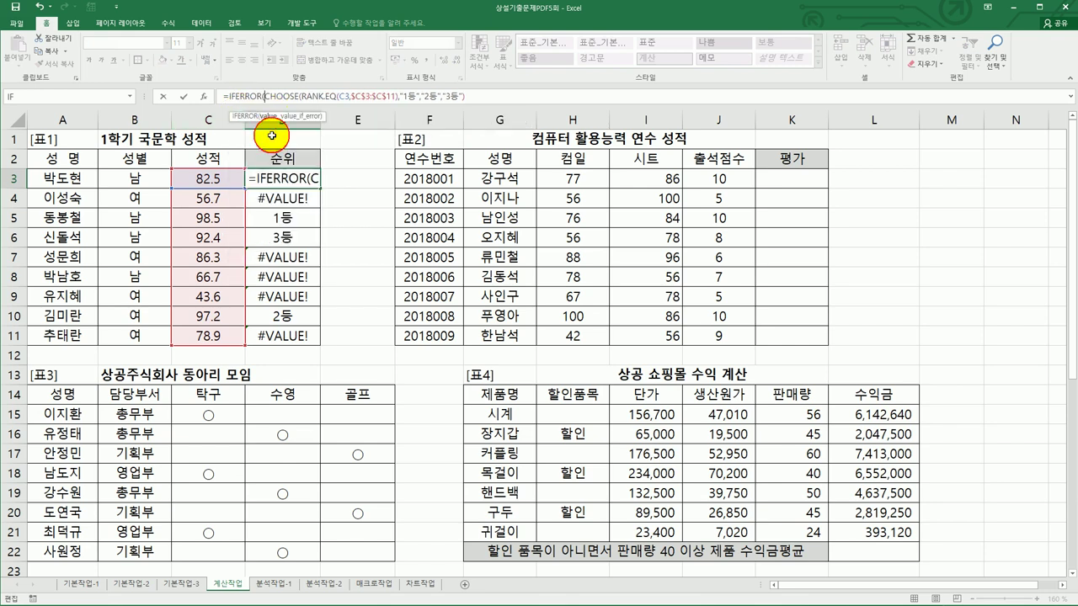
click(496, 100)
text(,""))
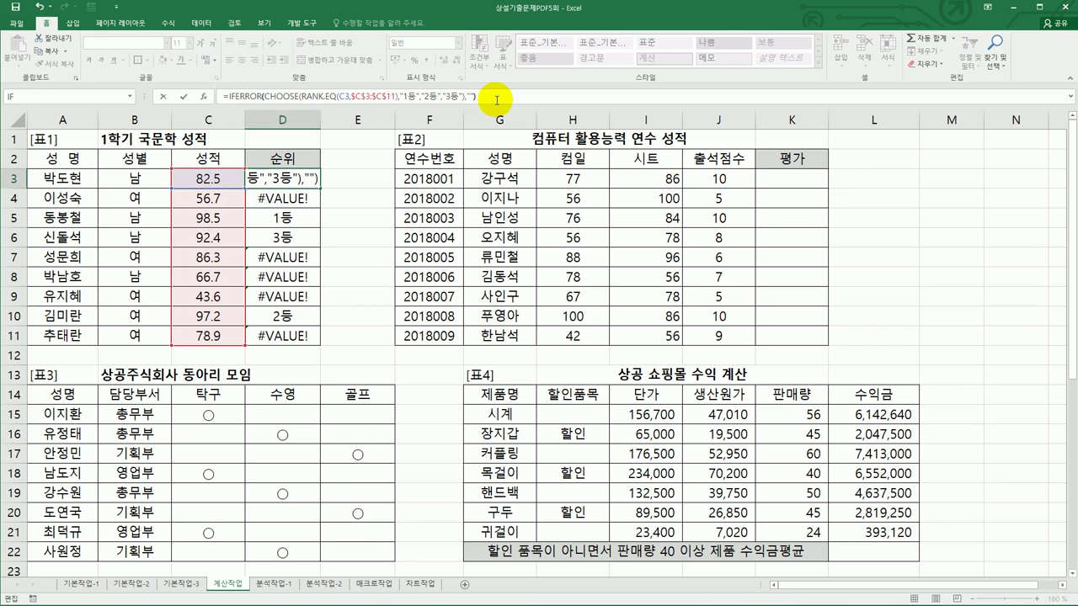
key(Return)
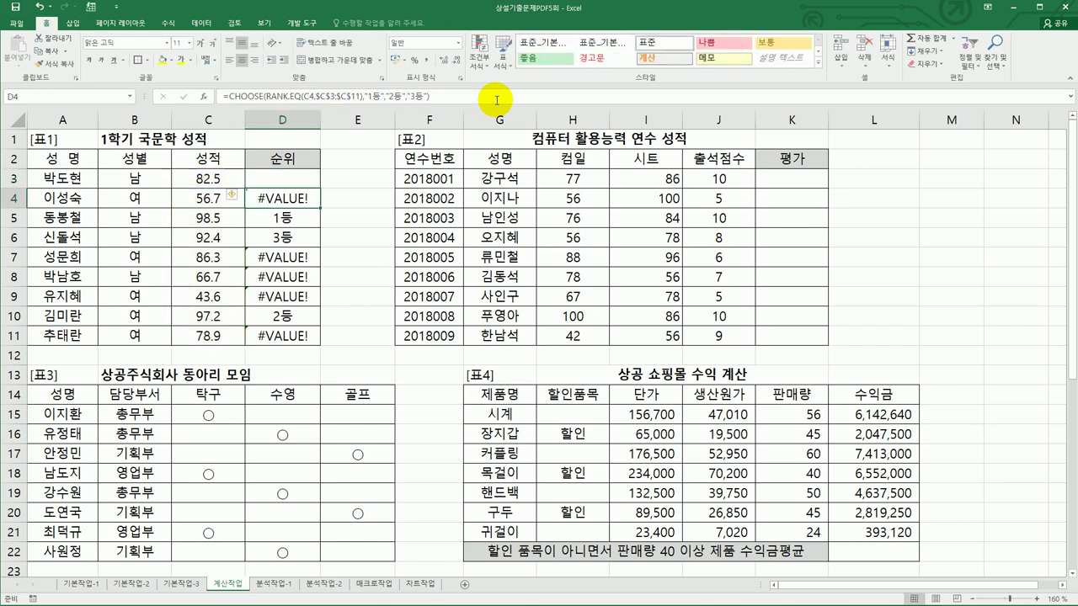
click(301, 176)
drag(321, 188, 324, 341)
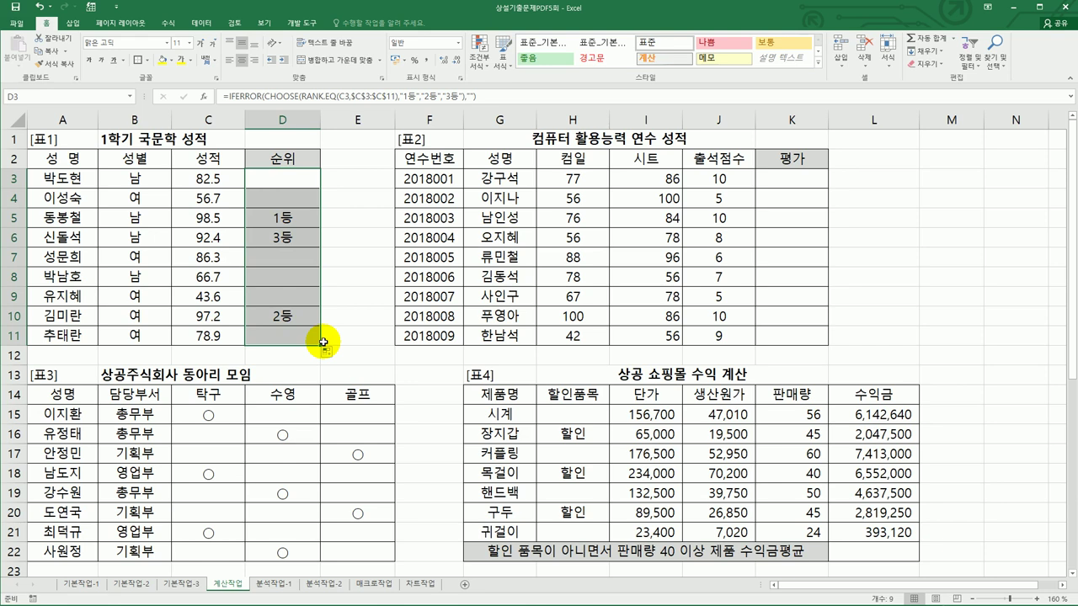
click(644, 178)
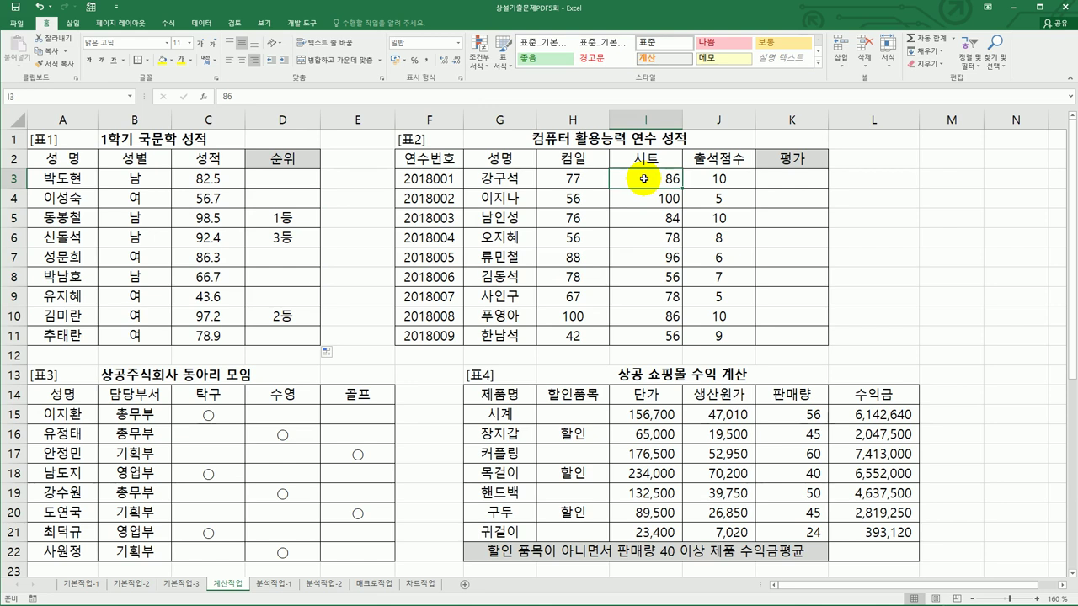
click(702, 179)
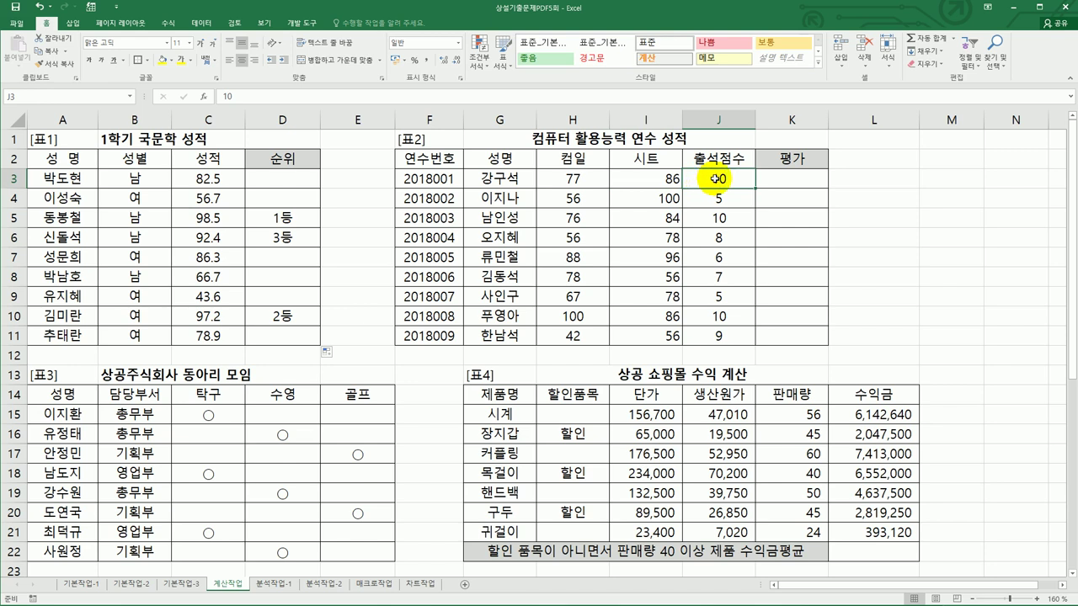
drag(599, 181, 628, 179)
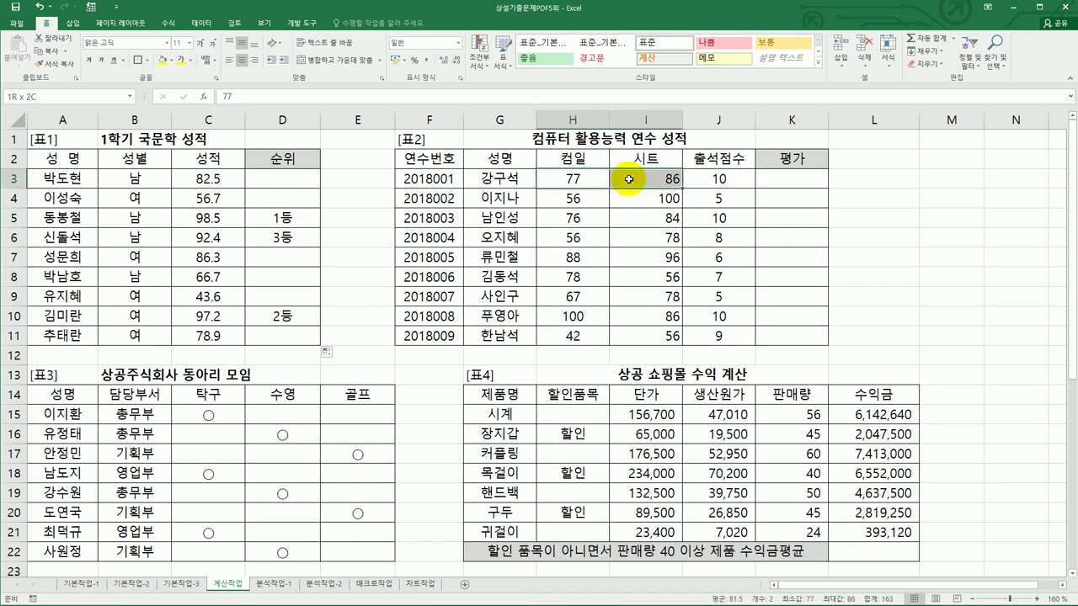
click(697, 175)
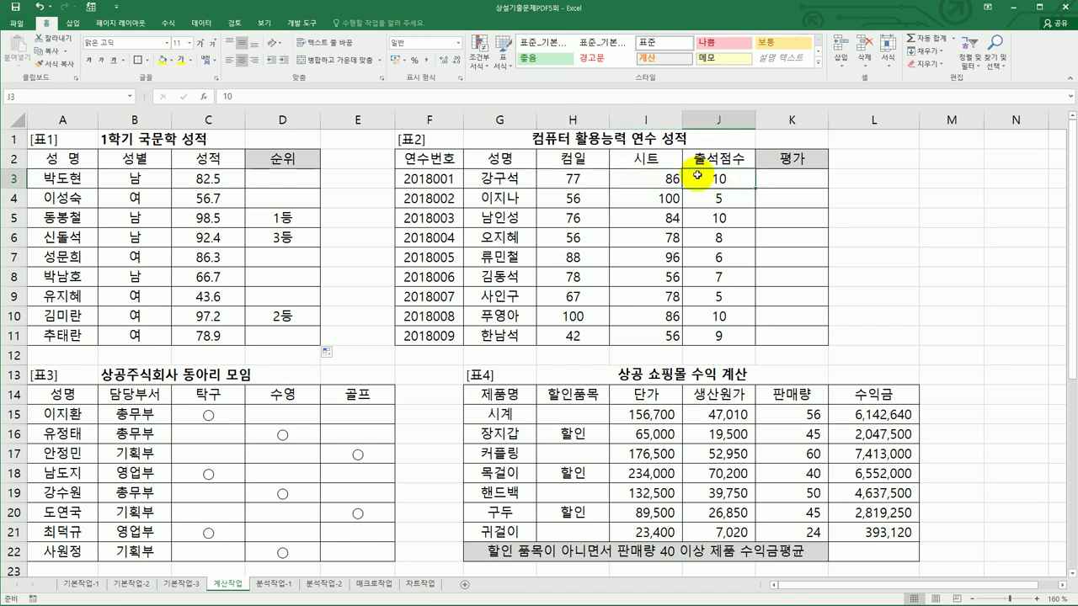
Enter =OR(H3>=70,I3>=70) in the first 평가 cell K3 of 표2 and fill it down to K11.
click(768, 178)
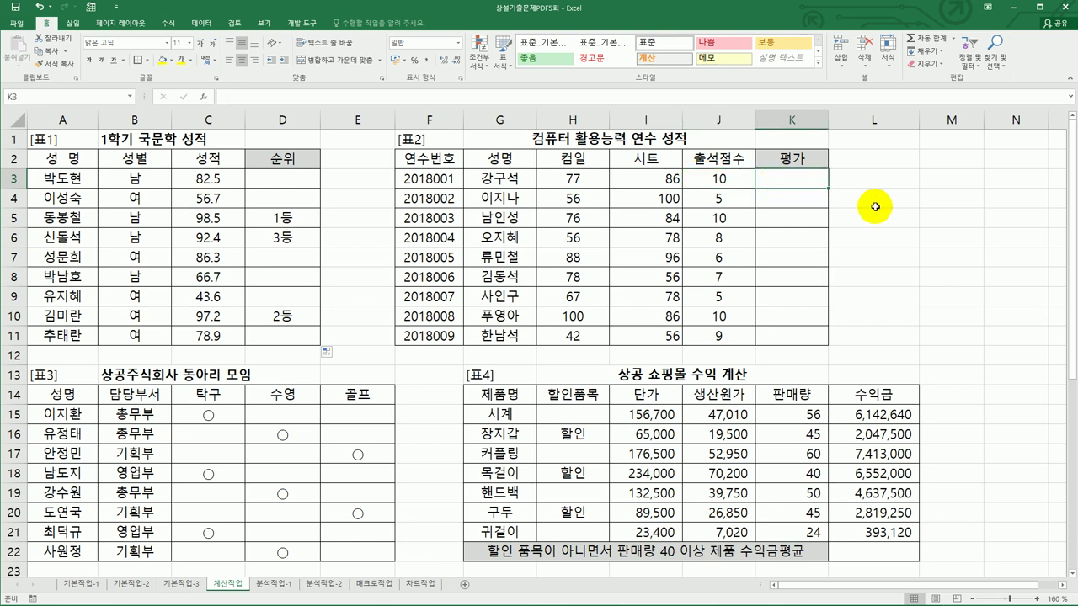
text(=or)
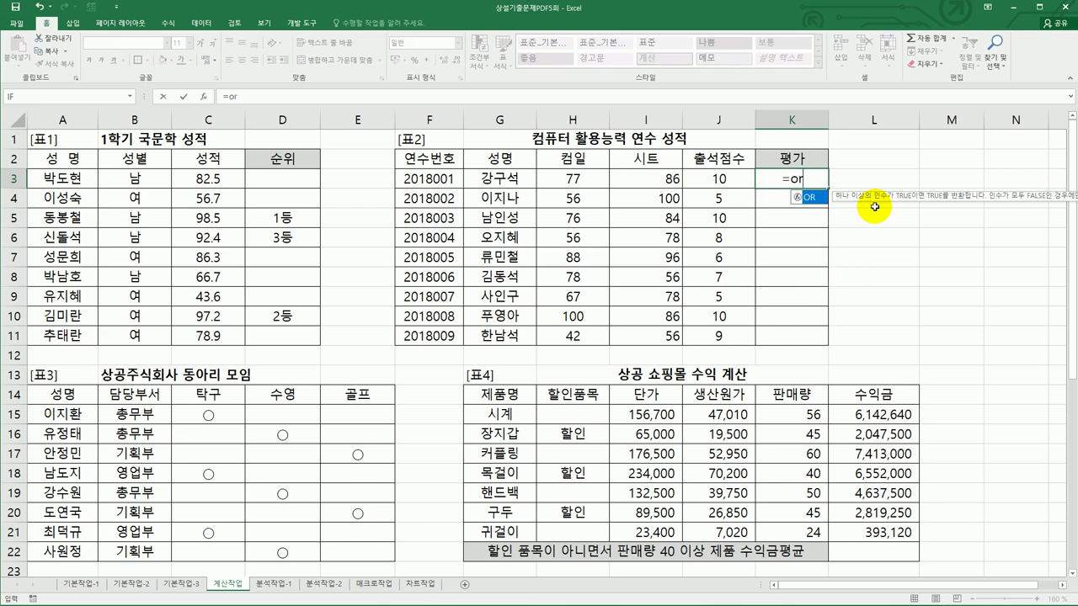
double_click(808, 198)
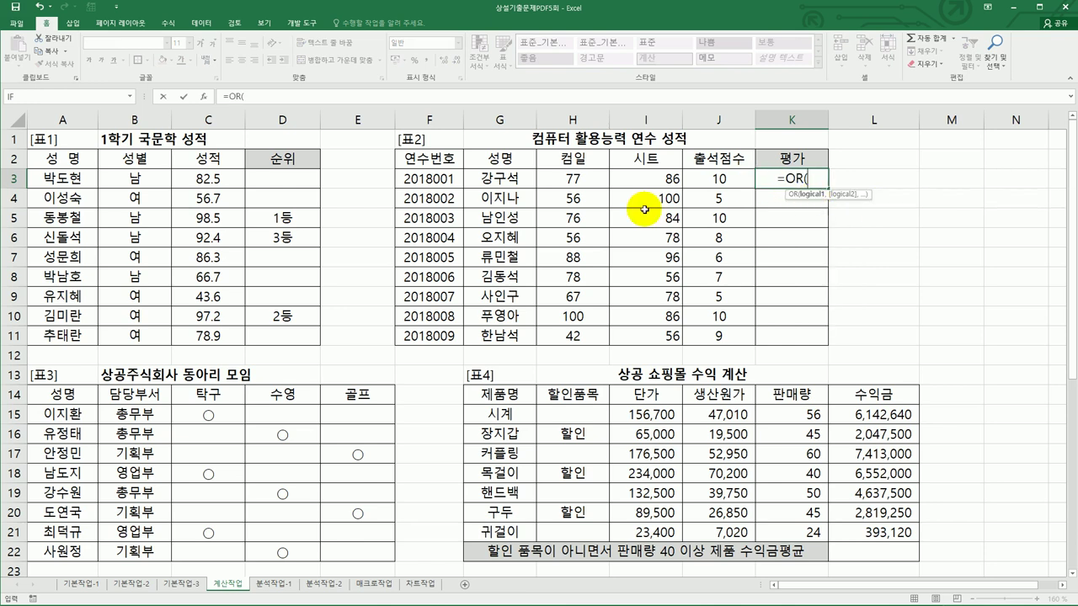
click(596, 183)
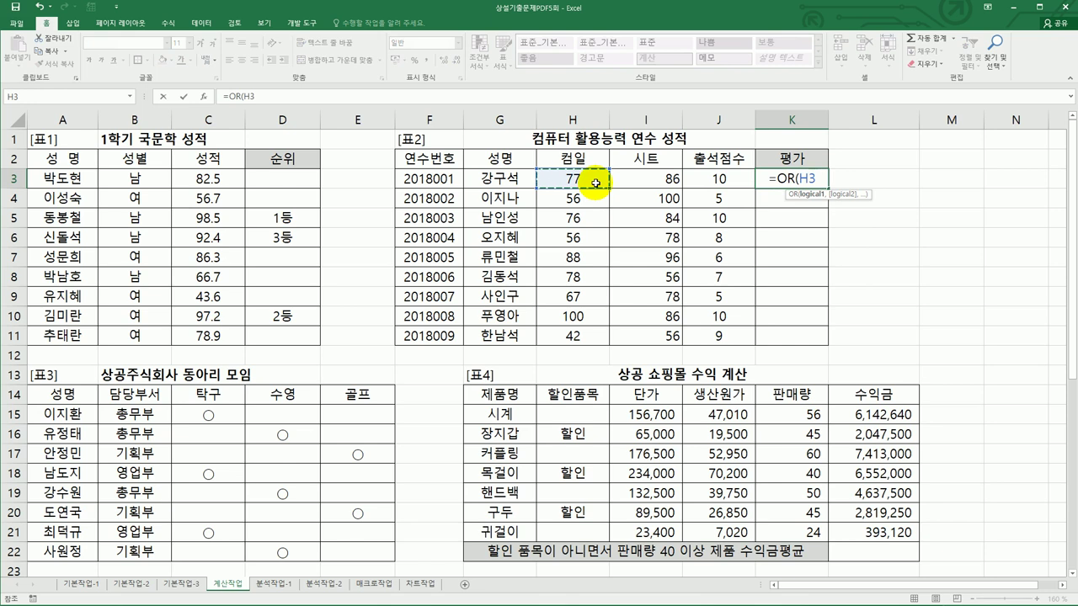
text(>=70,)
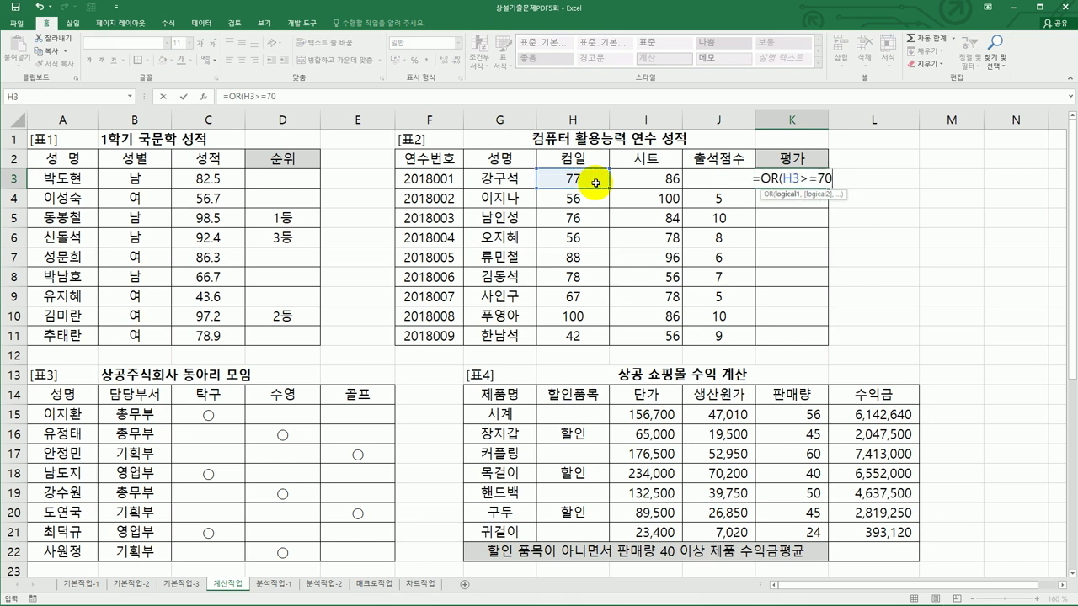
click(621, 179)
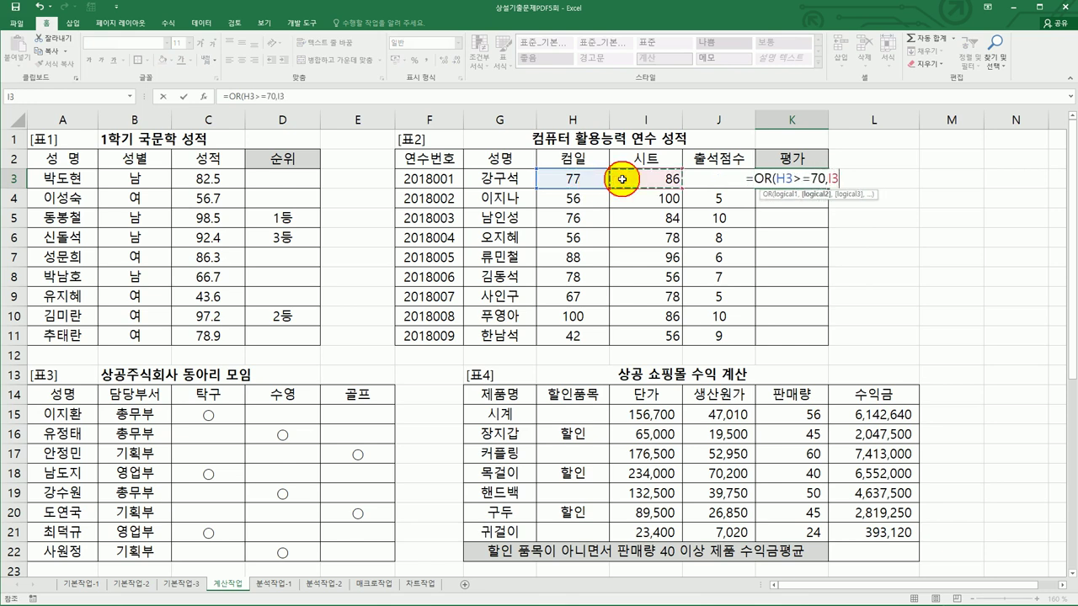
text(>=70))
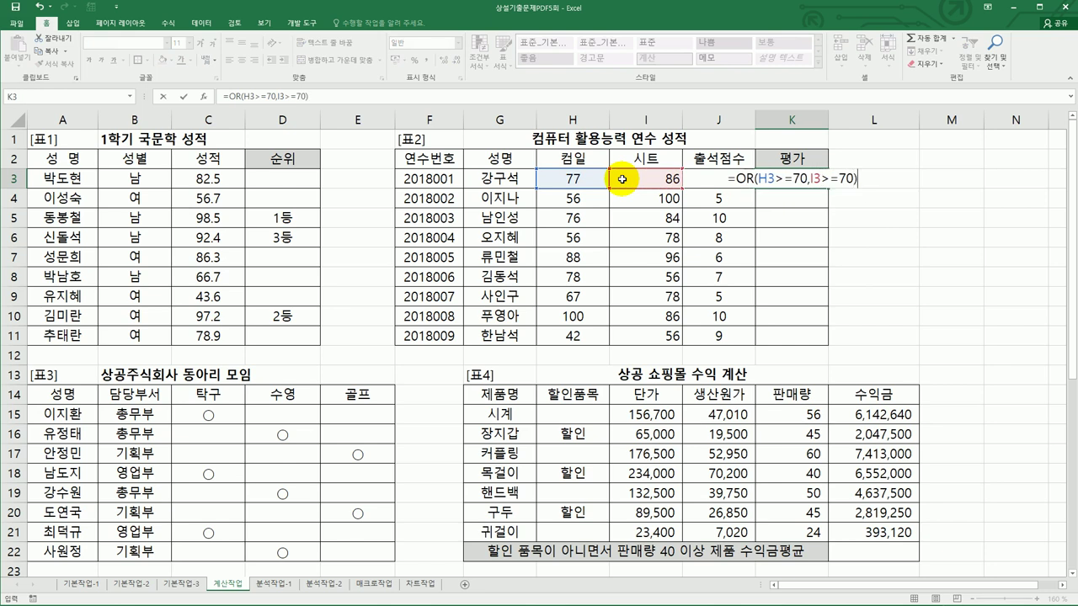
key(Return)
click(792, 178)
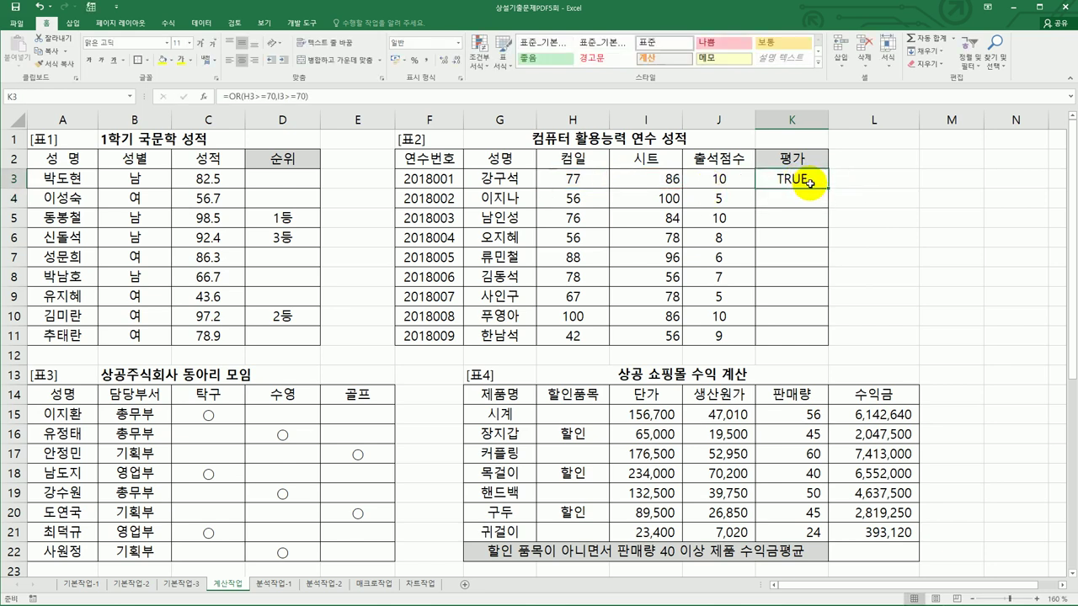
drag(826, 190, 809, 340)
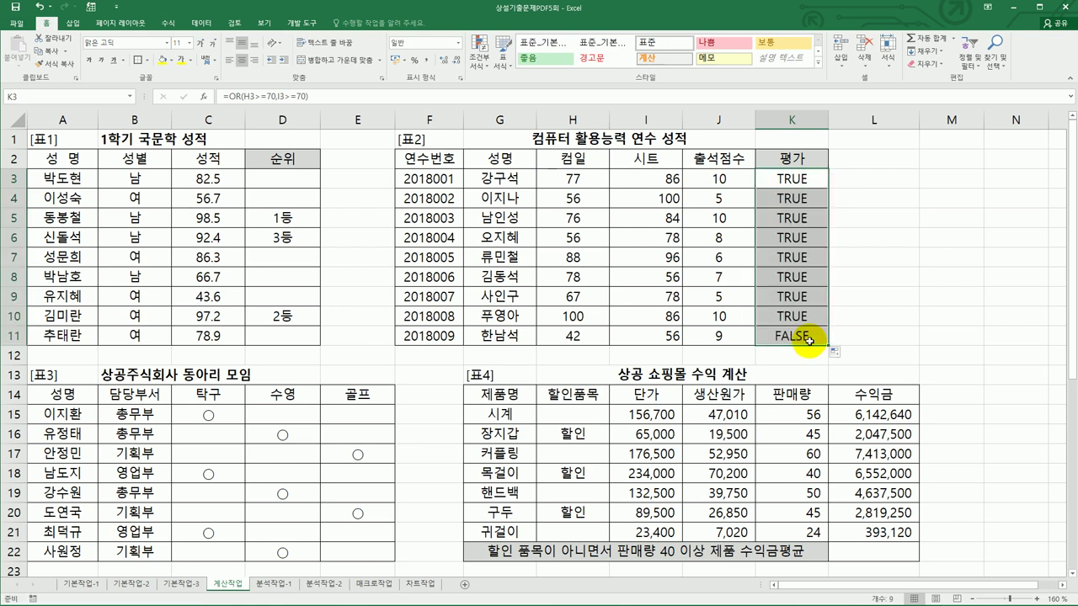
Wrap the OR formula in 평가 cell K3 inside an AND function as its first condition.
click(781, 178)
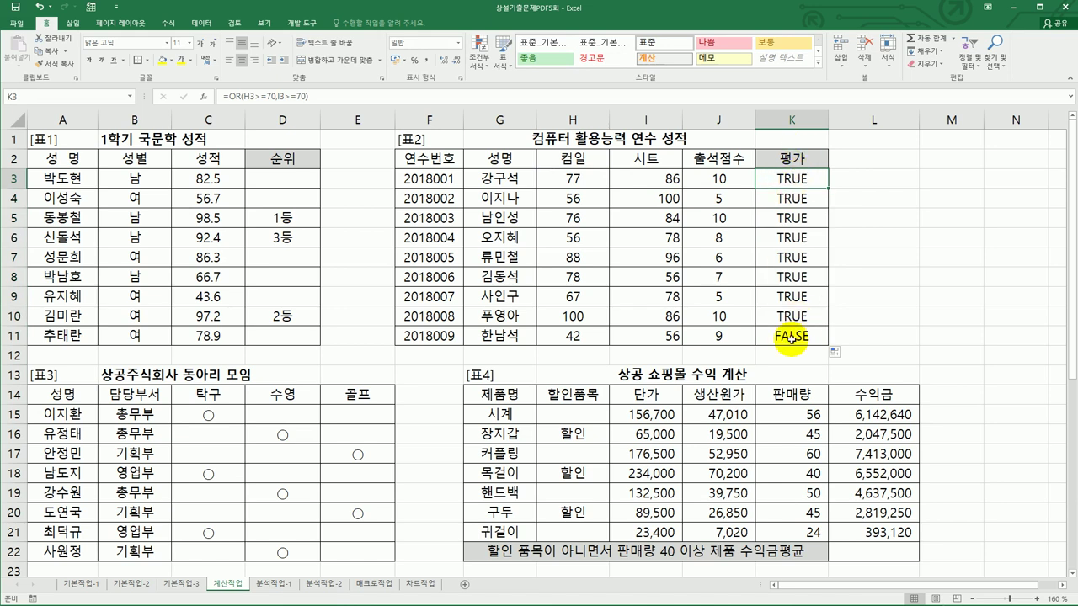
double_click(775, 178)
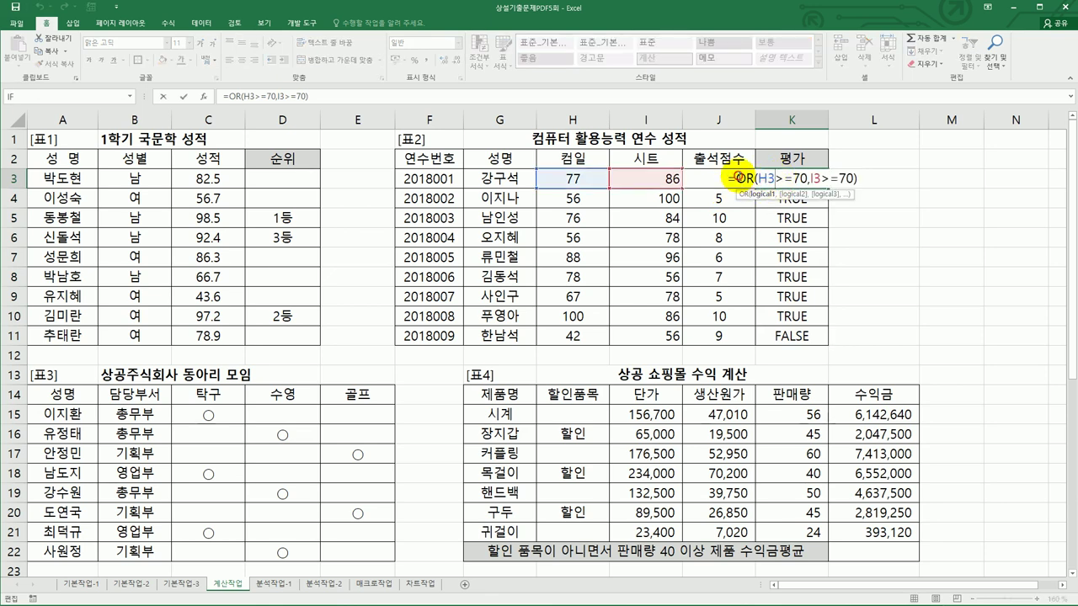
click(734, 179)
text(an)
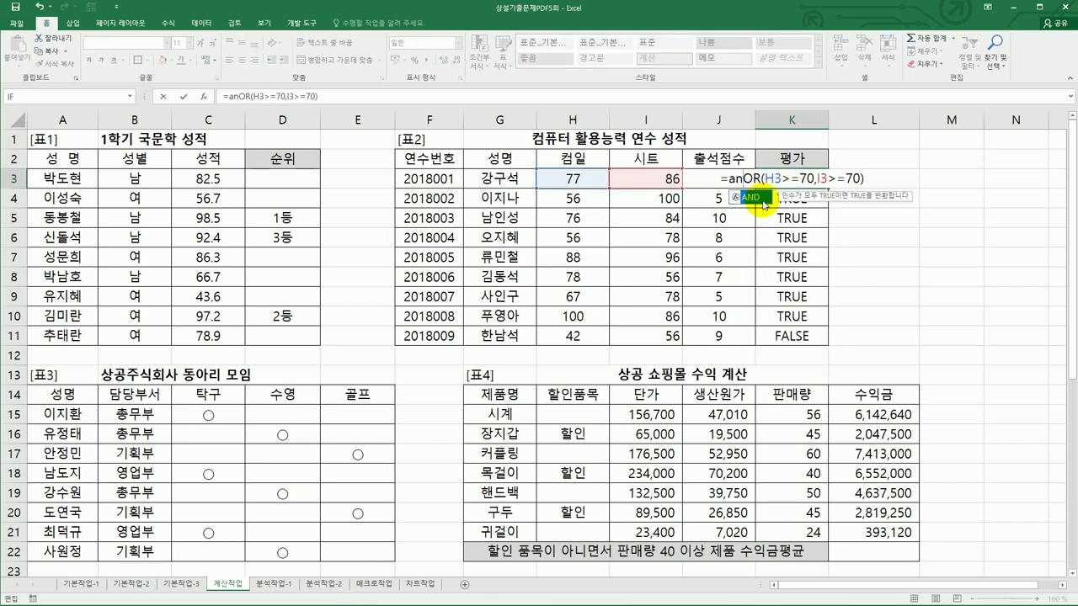
key(Tab)
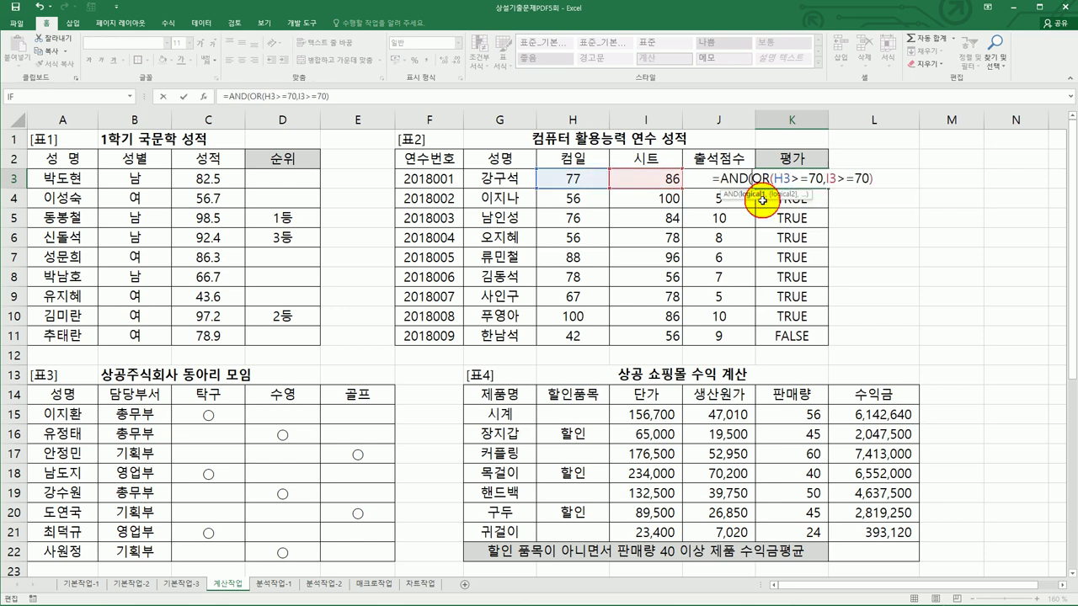
click(879, 179)
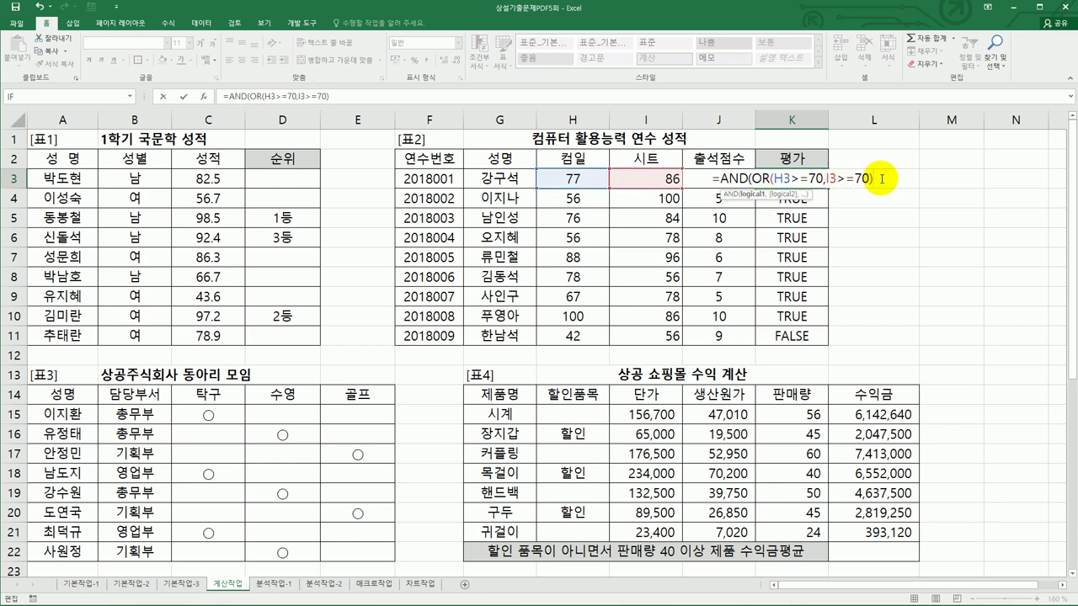
Add J3>=7 as the second AND condition in K3, close the formula and fill it down to K11.
text(,)
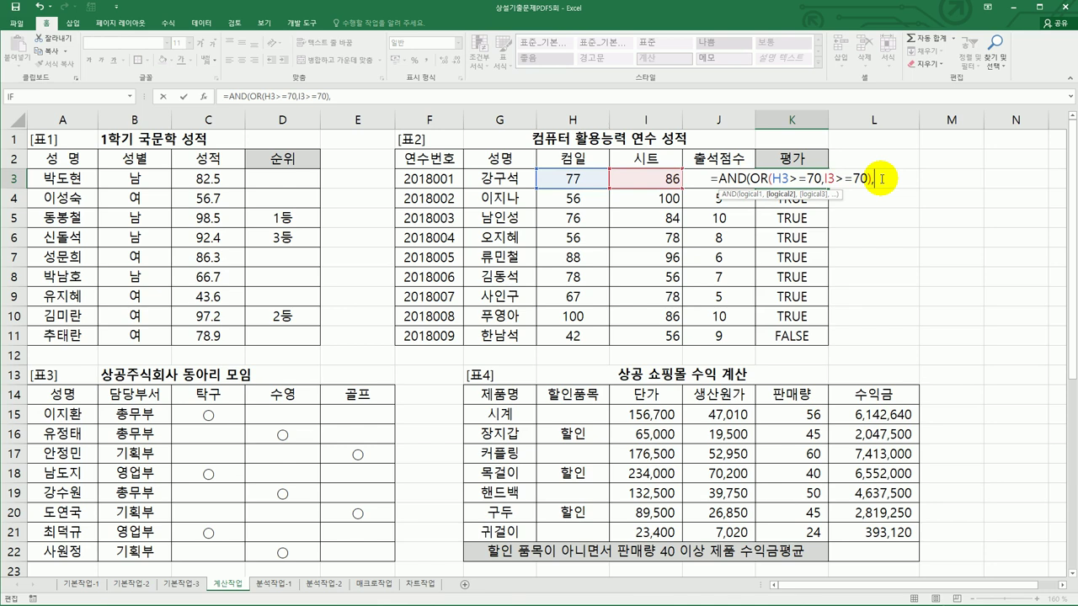
key(BackSpace)
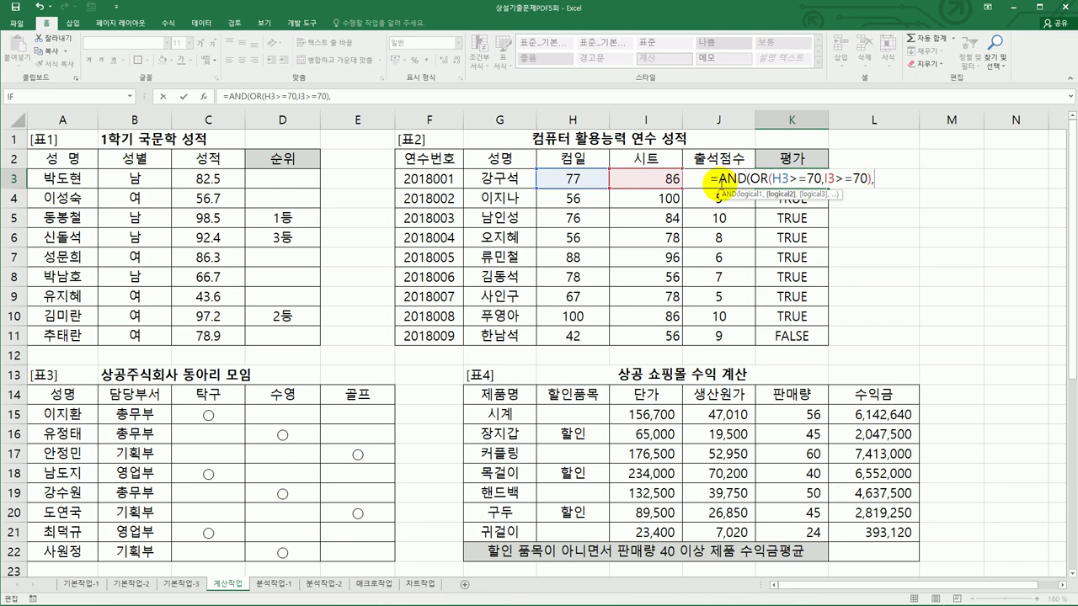
text(j)
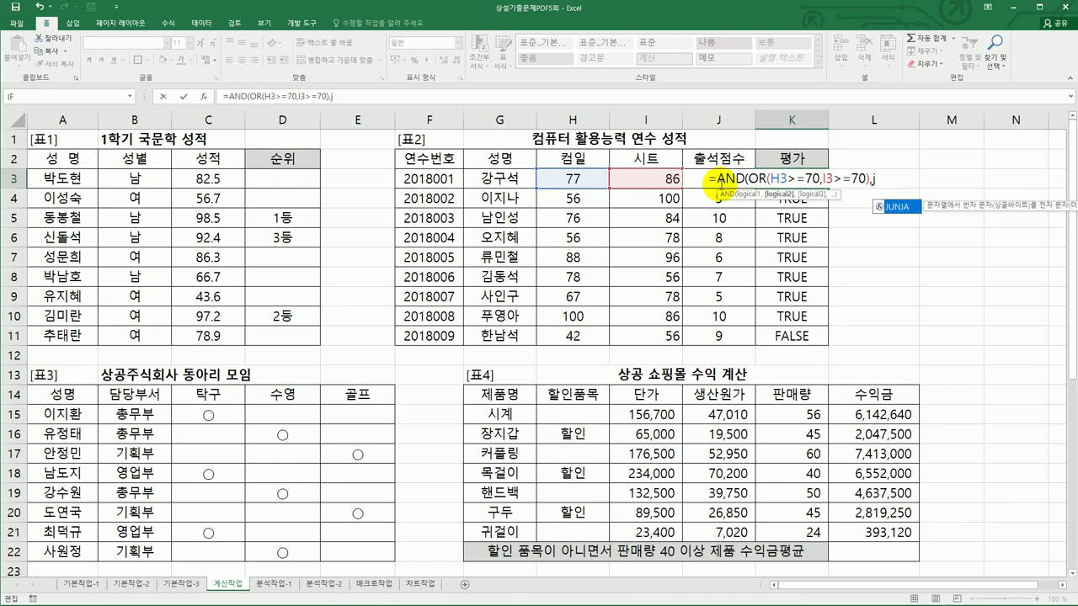
text(3)
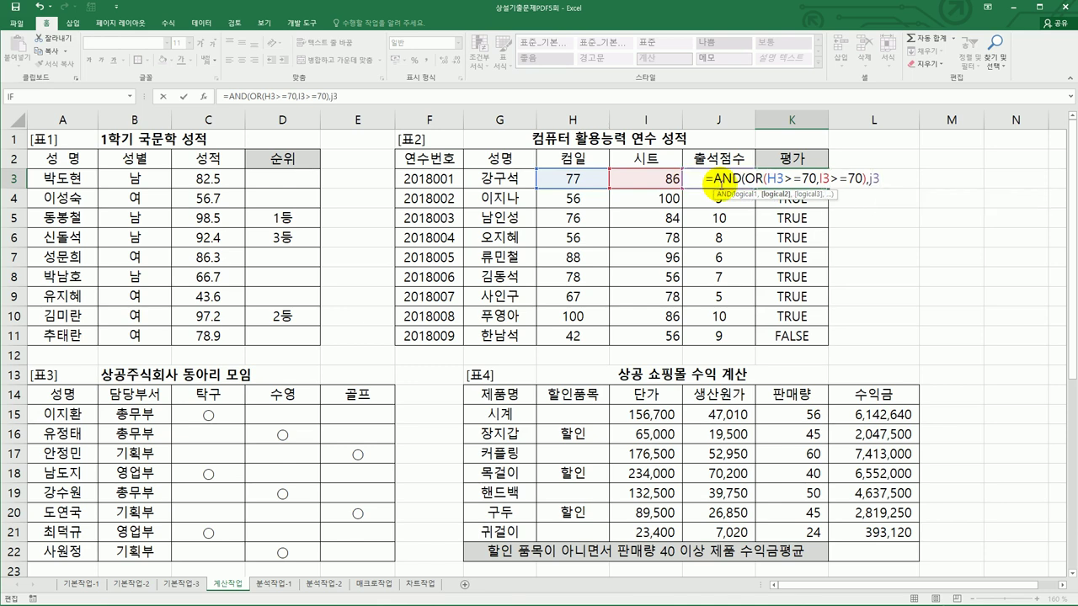
text(>=)
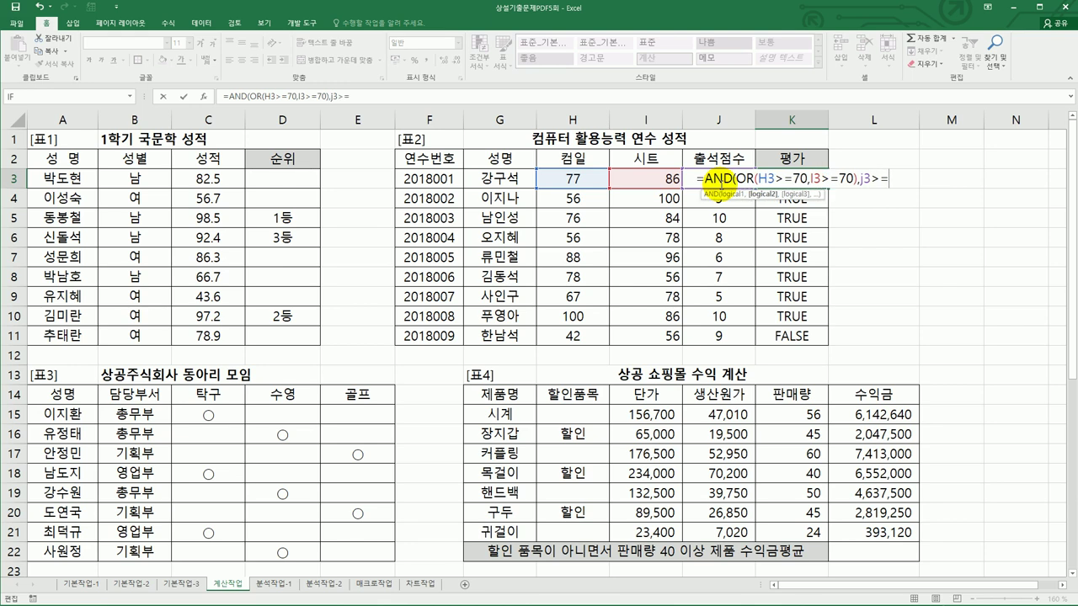
text(7))
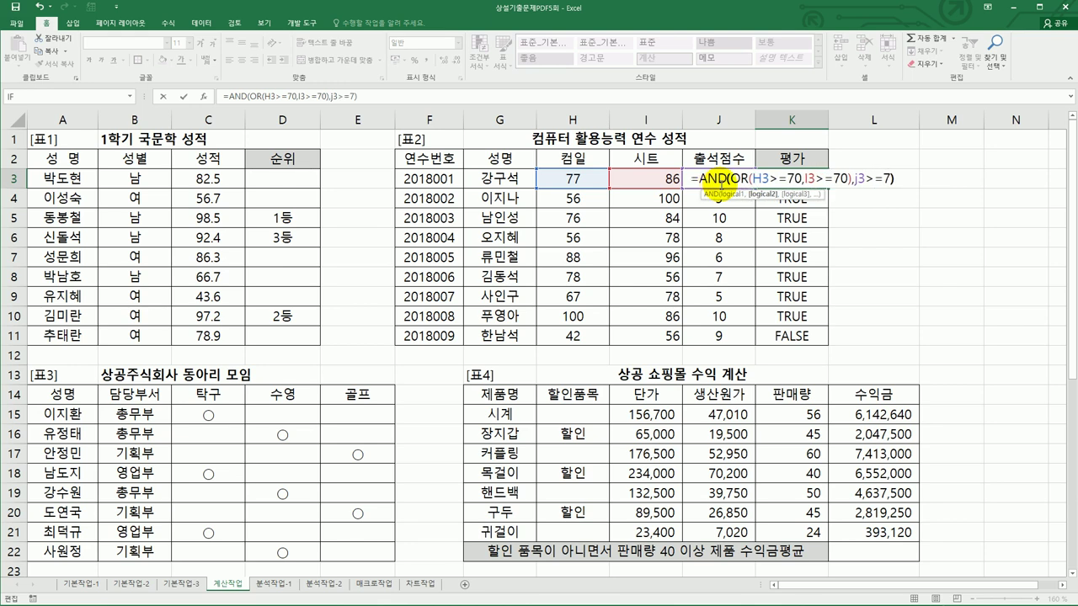
key(Return)
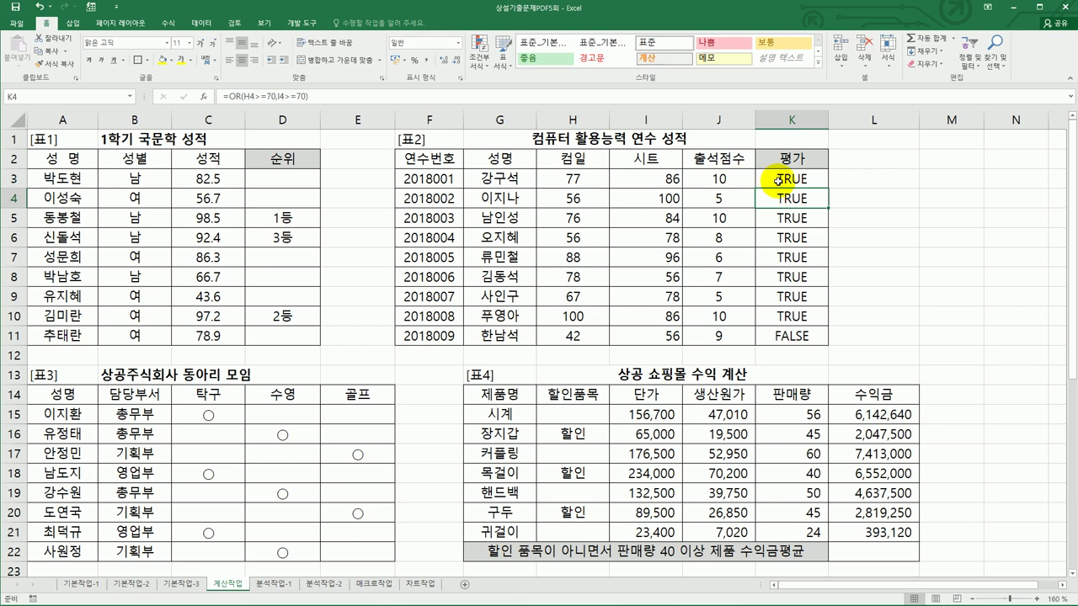
click(771, 177)
drag(829, 188, 818, 335)
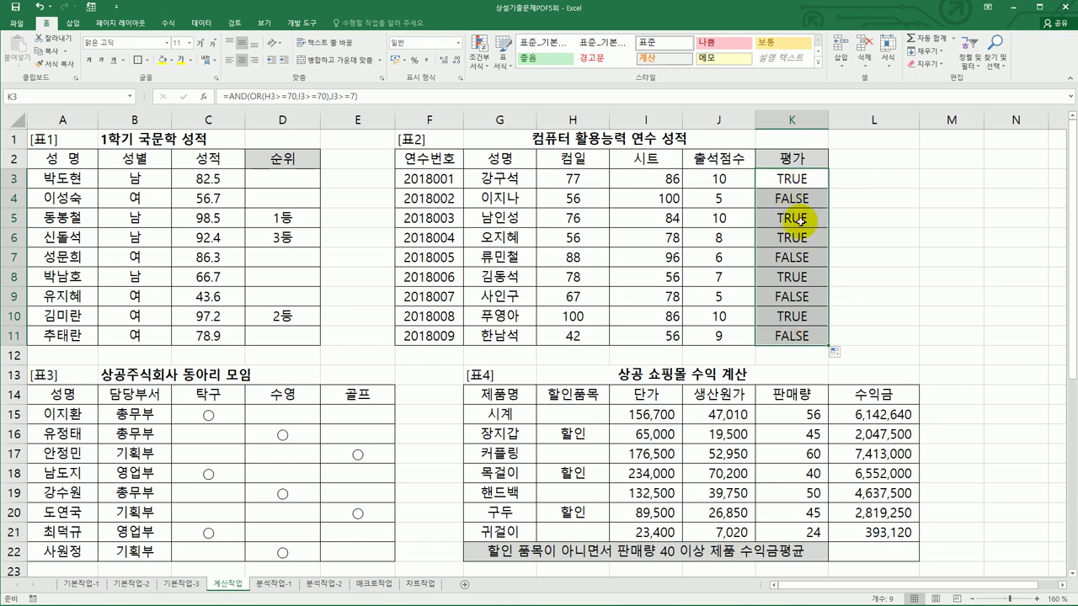
Wrap the K3 AND formula in an IF function as its logical test.
click(797, 186)
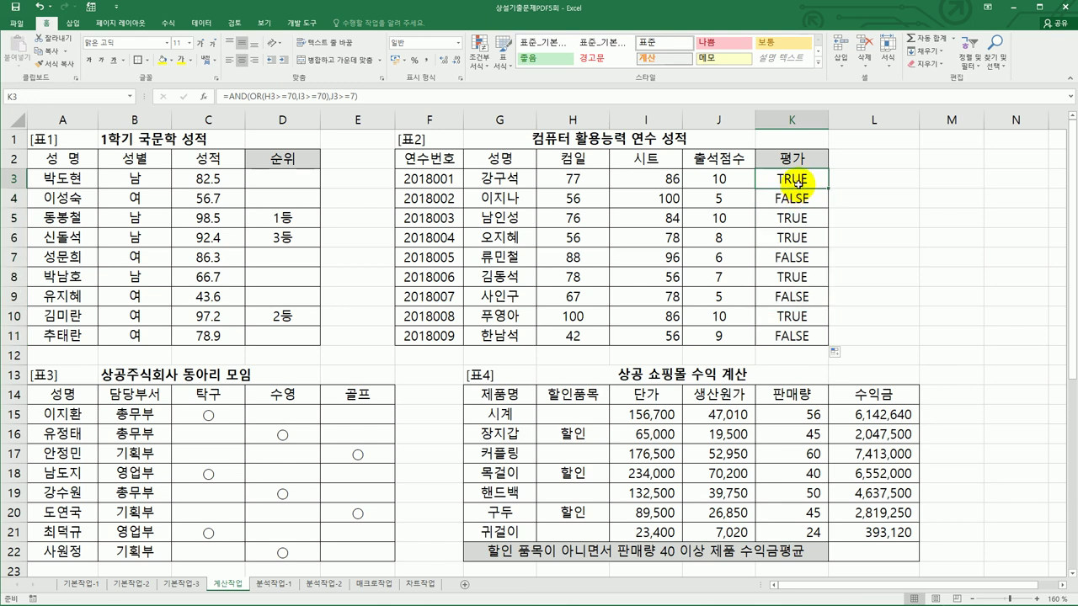
click(229, 97)
text(i)
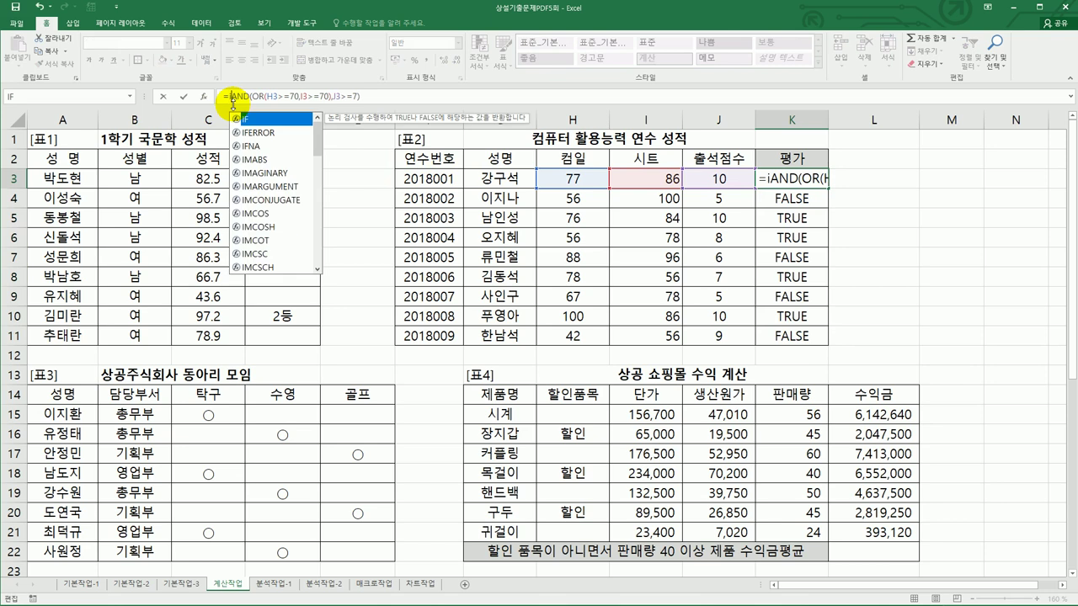
double_click(257, 119)
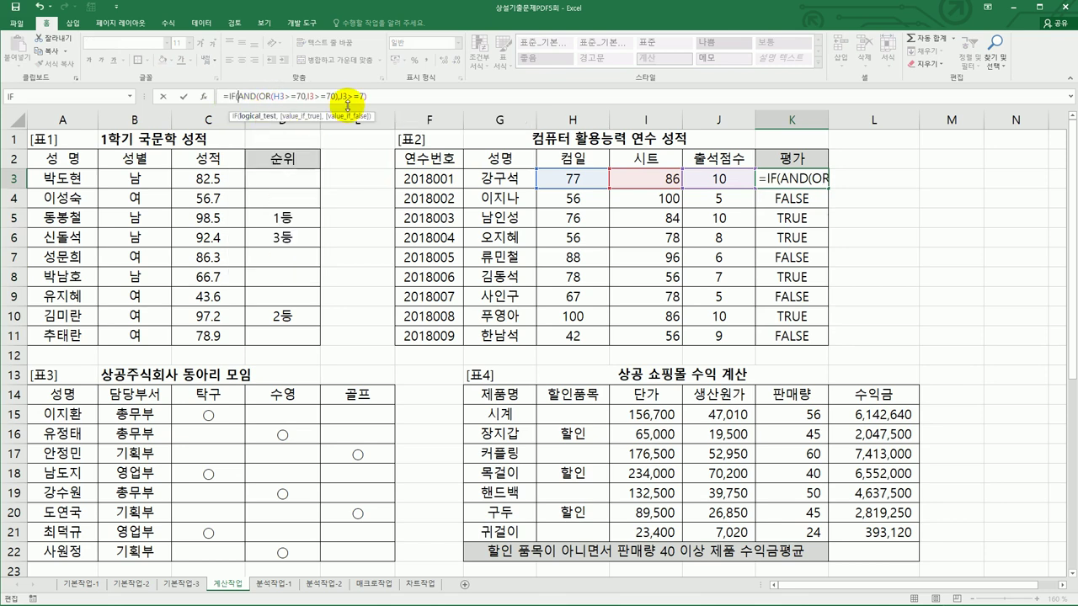
text(,)
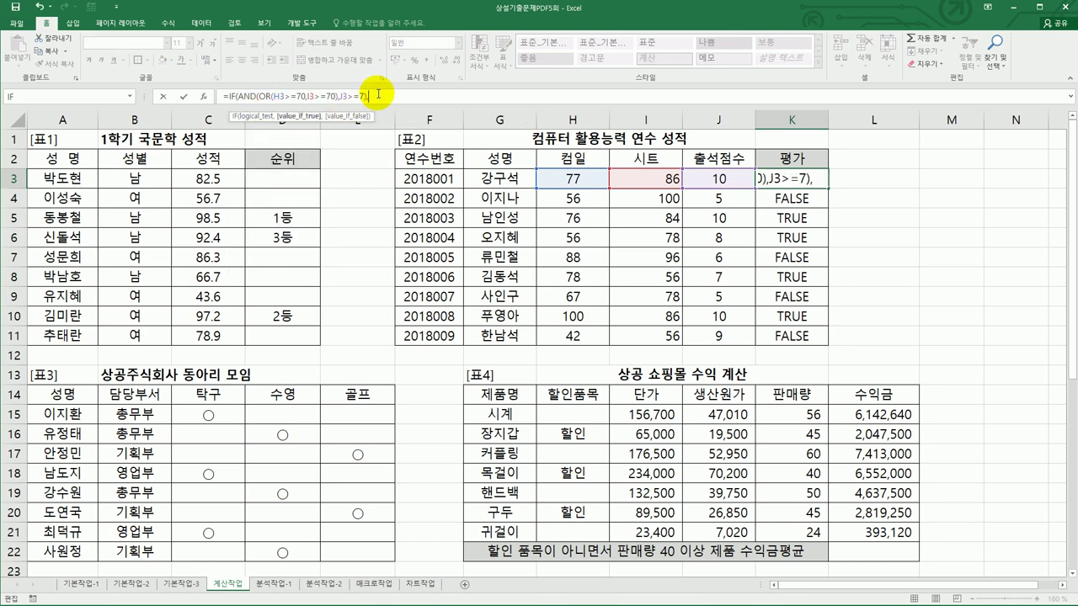
Give IF in K3 "이수" as the true value and "" as the false value, and fill it down to K11.
text(")
text(dl)
key(BackSpace)
key(BackSpace)
text(이수",""))
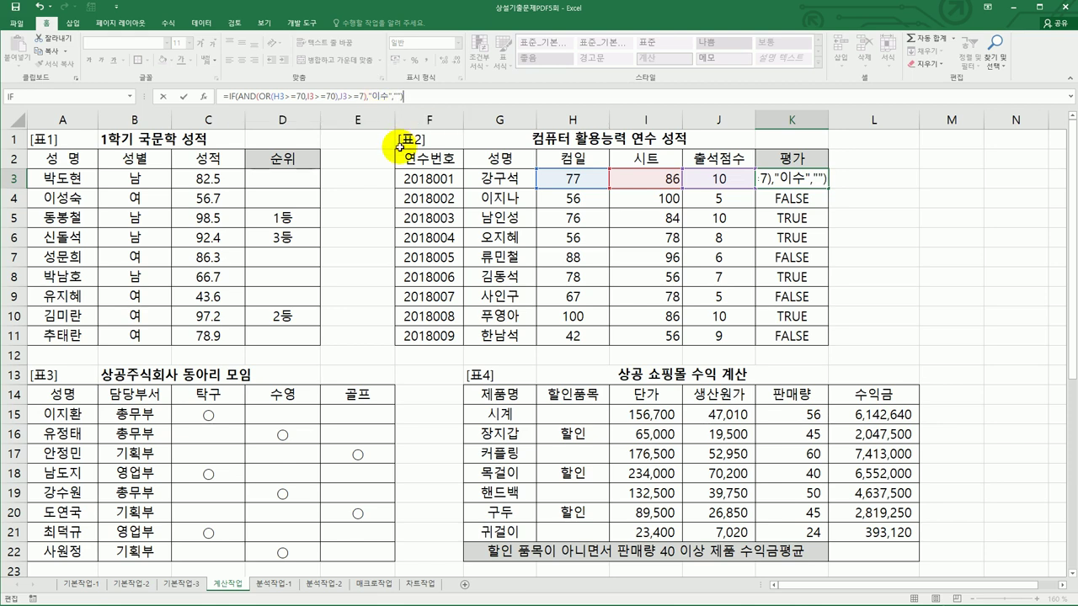
key(ctrl+Return)
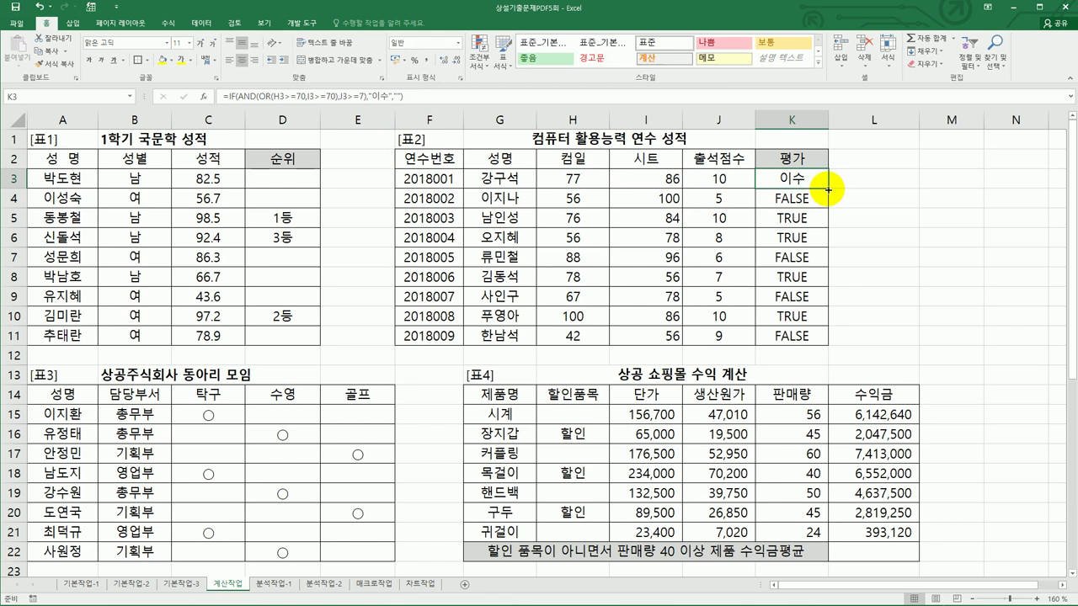
drag(827, 219, 819, 340)
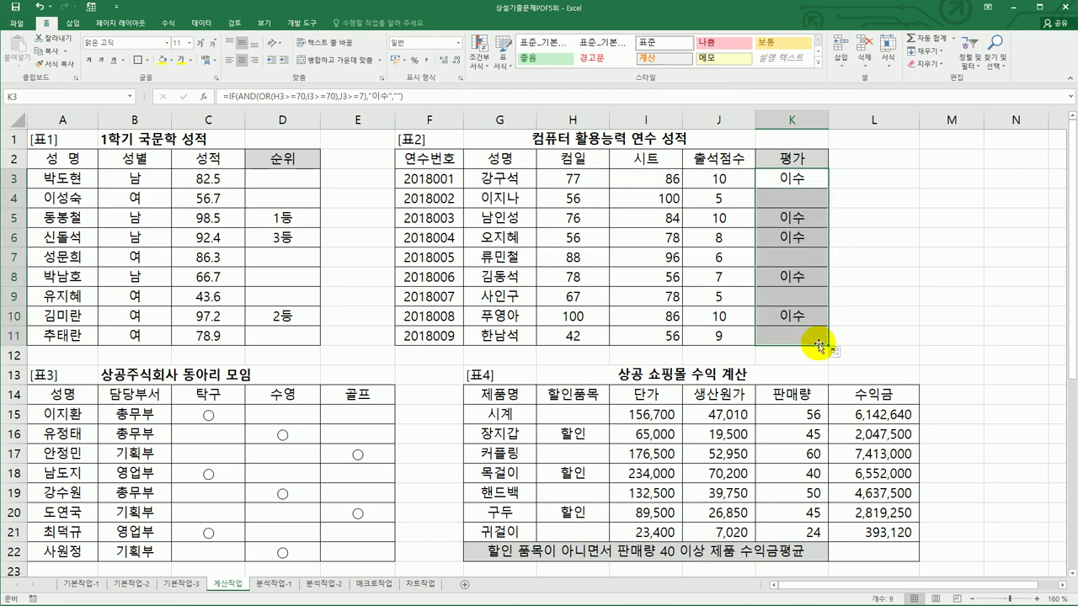
Copy the 담당부서 header and 총무부 value from B14:B15 of 표3 into the criteria cells A24:A25.
scroll(455, 394, down, 3)
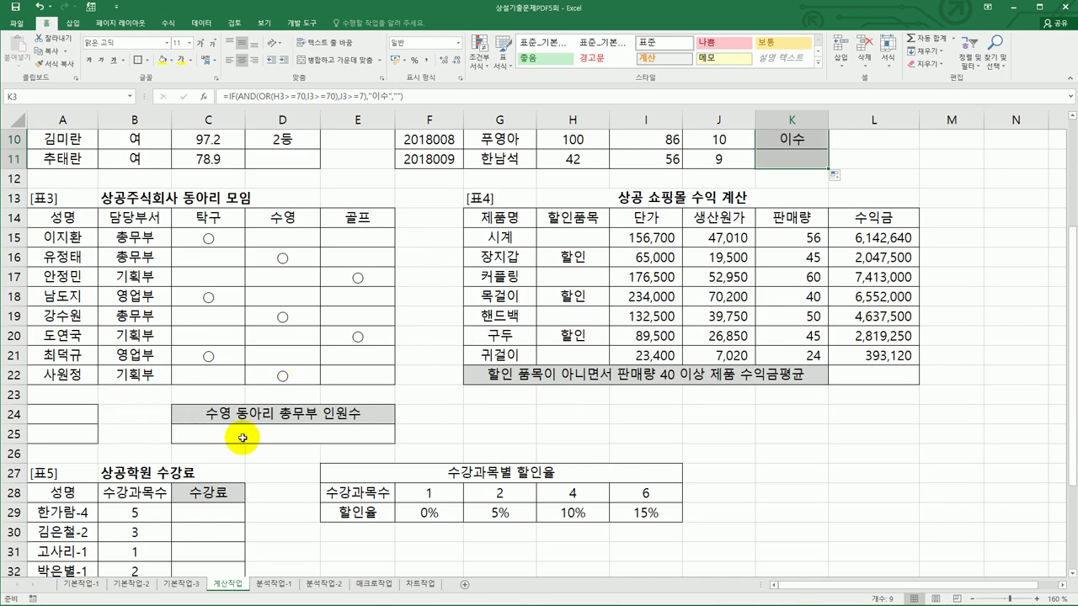
click(282, 223)
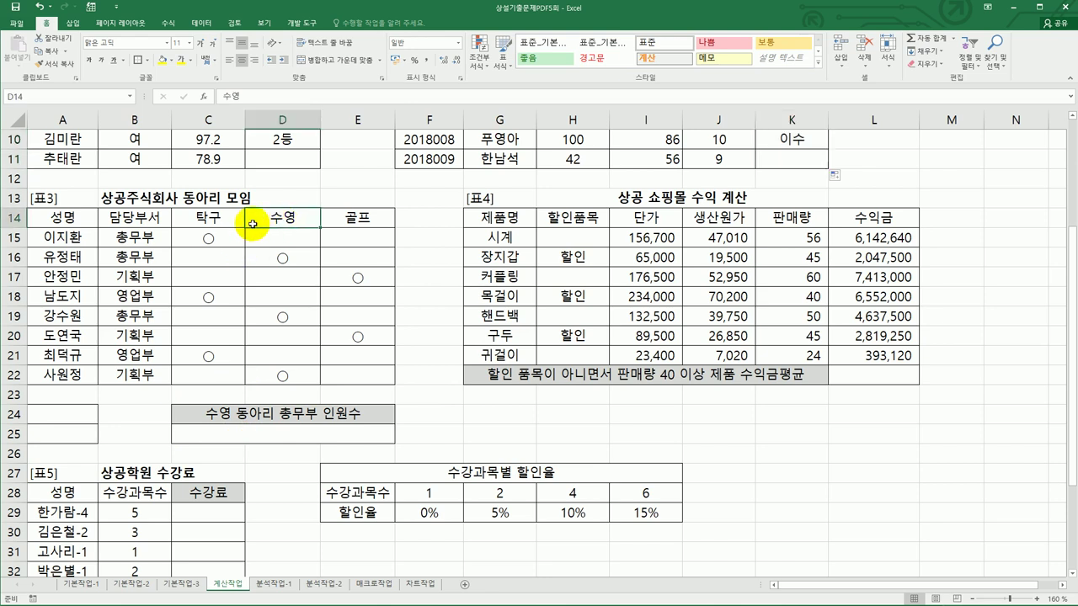
click(143, 218)
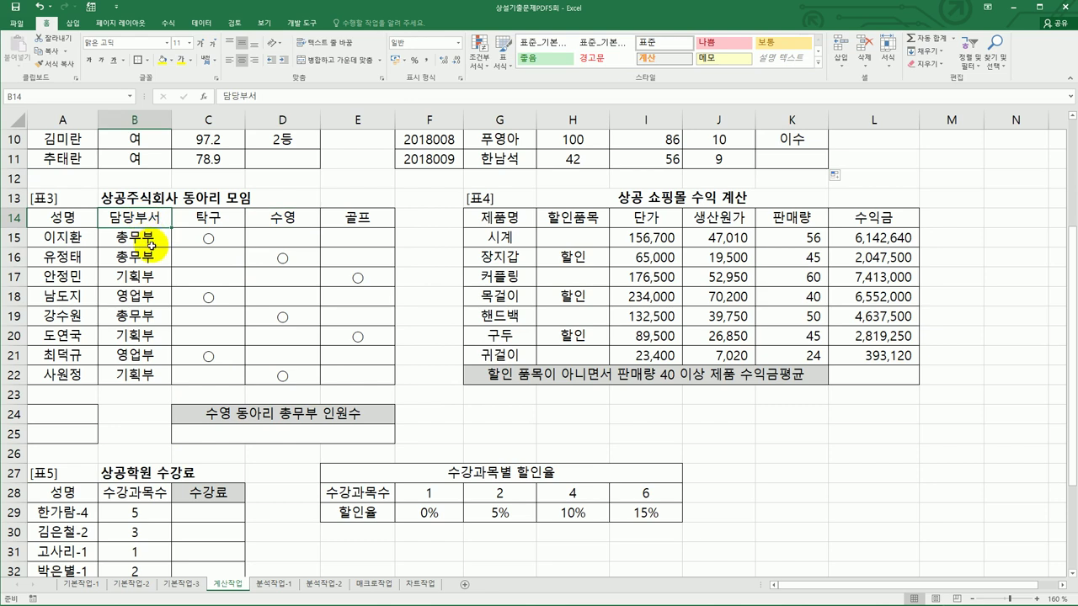
ctrl+click(150, 241)
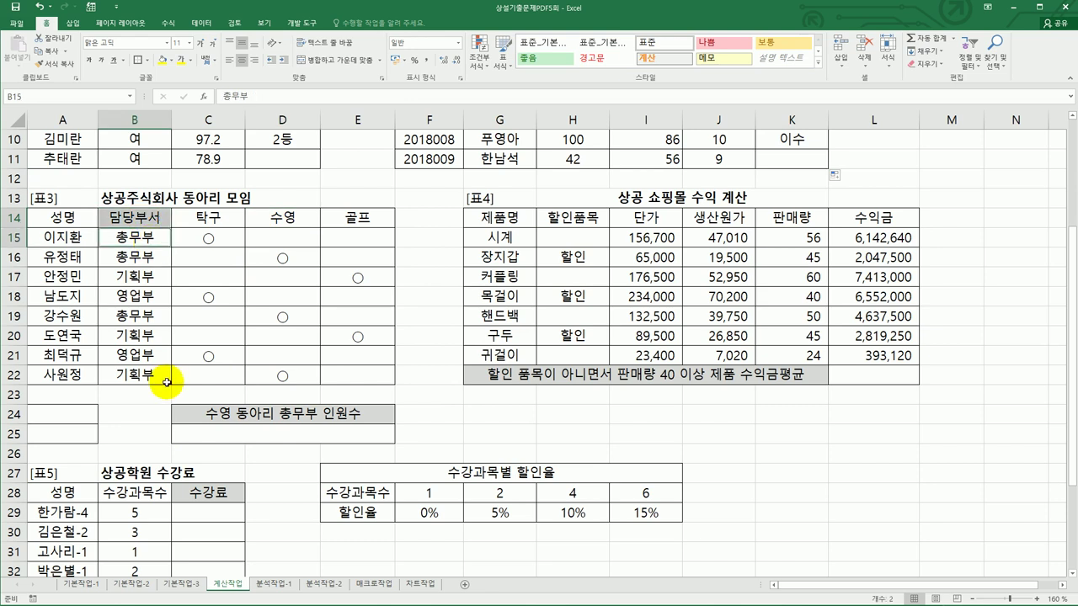
key(ctrl+c)
click(68, 413)
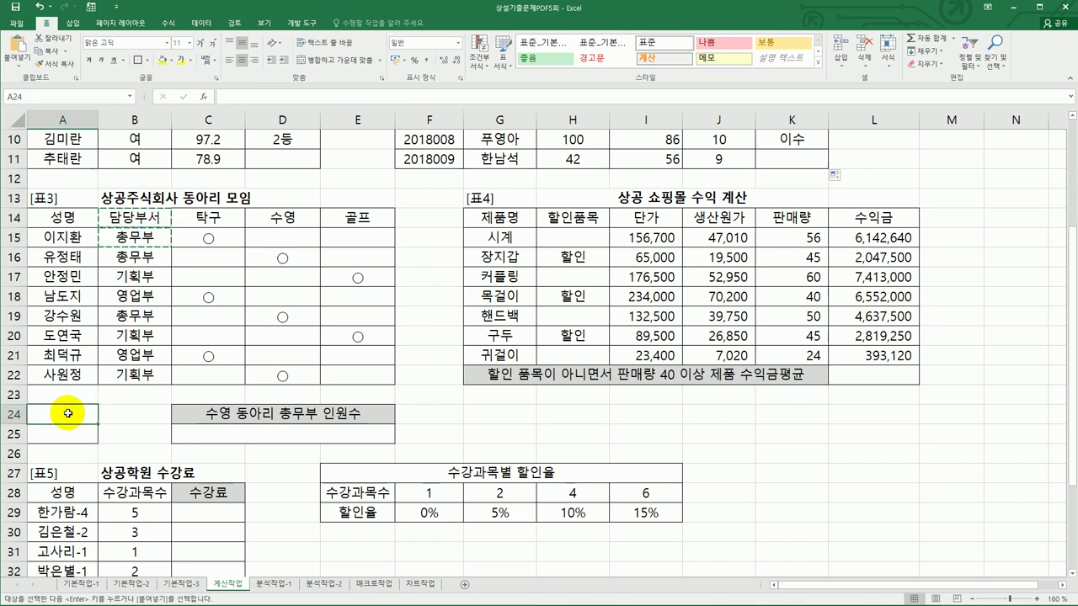
key(ctrl+v)
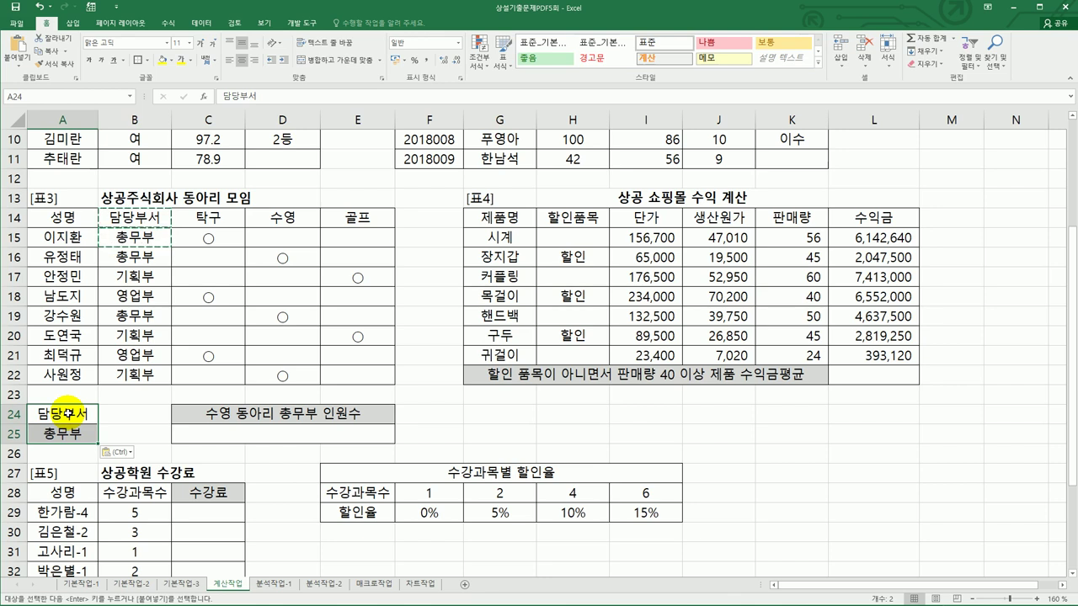
Start a DCOUNTA formula in C25 of 표3 with A14:E22 as its database.
click(207, 433)
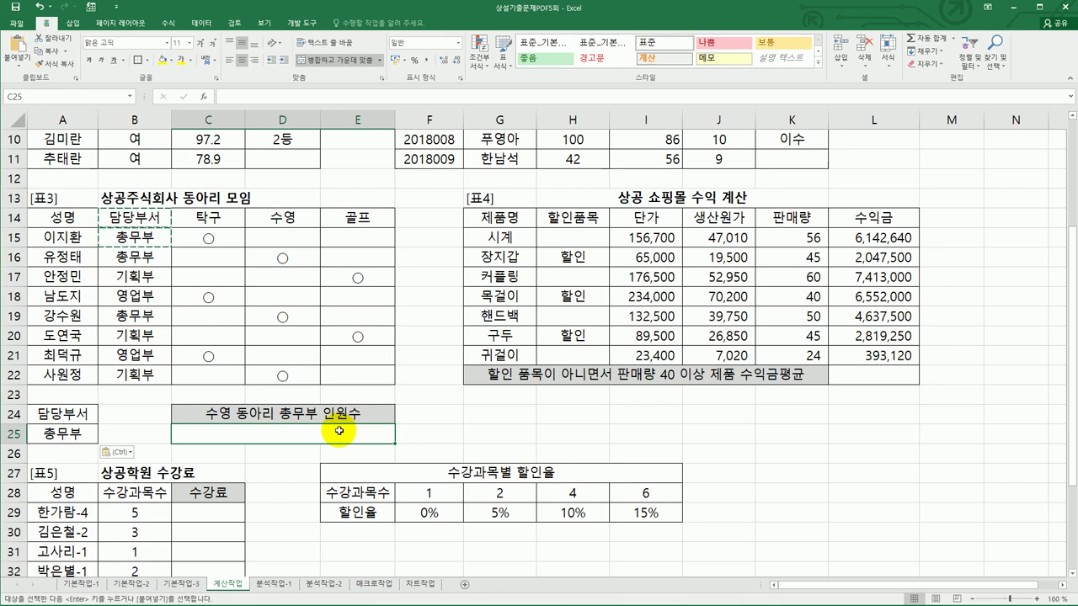
text(=)
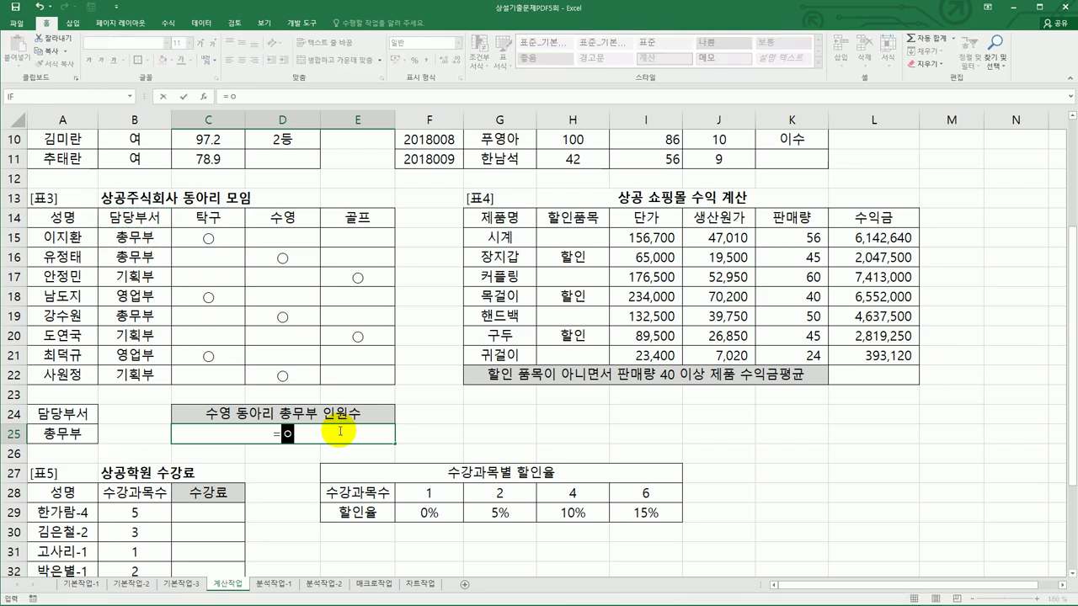
text(dc)
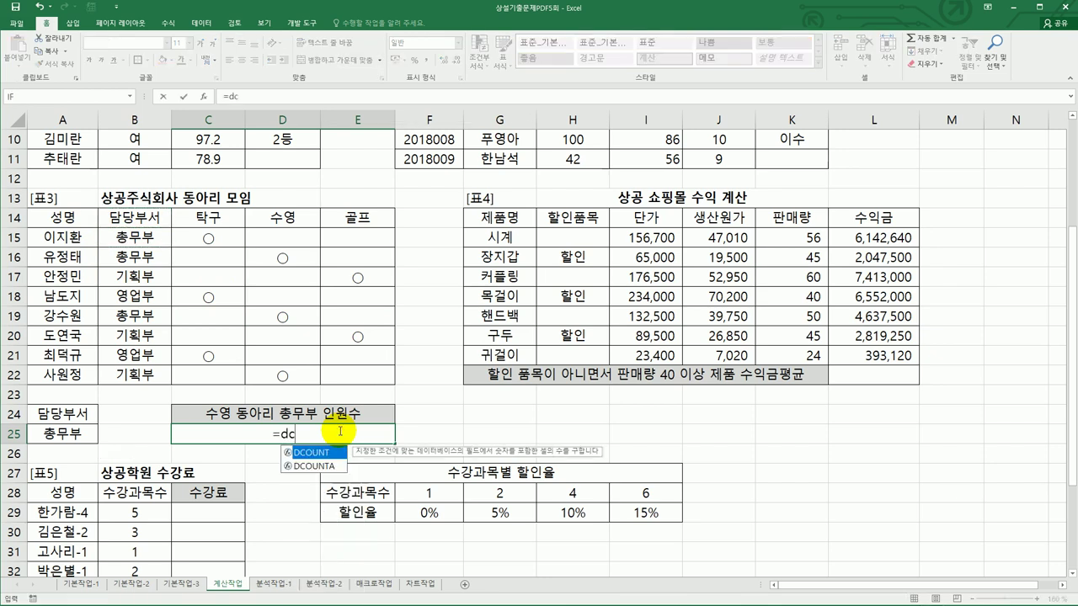
double_click(328, 476)
drag(88, 217, 355, 379)
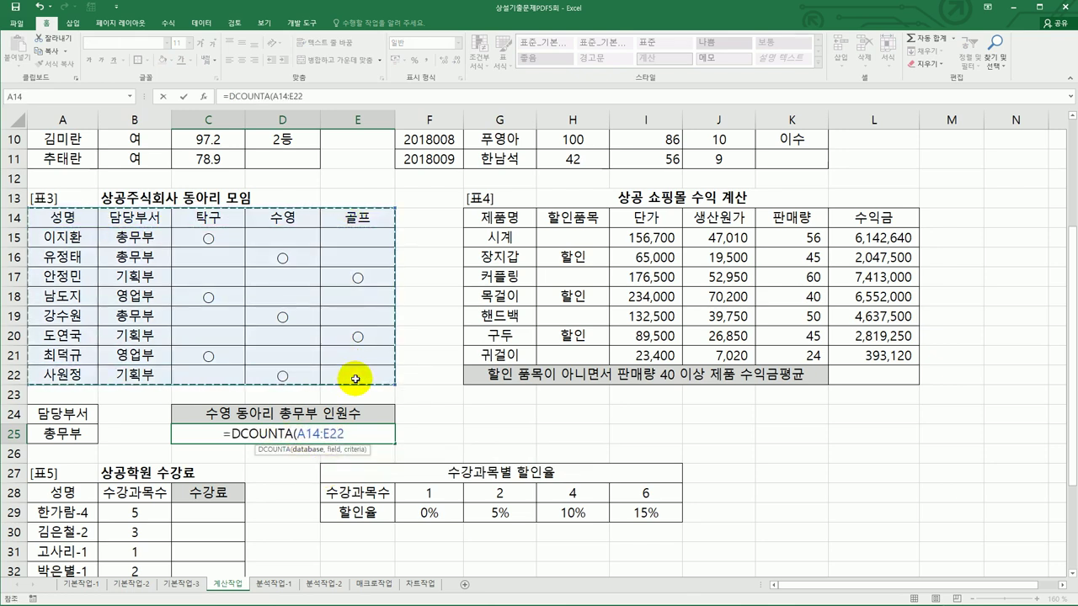
Give DCOUNTA in C25 the 수영 header D14 as field and A24:A25 as criteria, and enter the formula.
text(,)
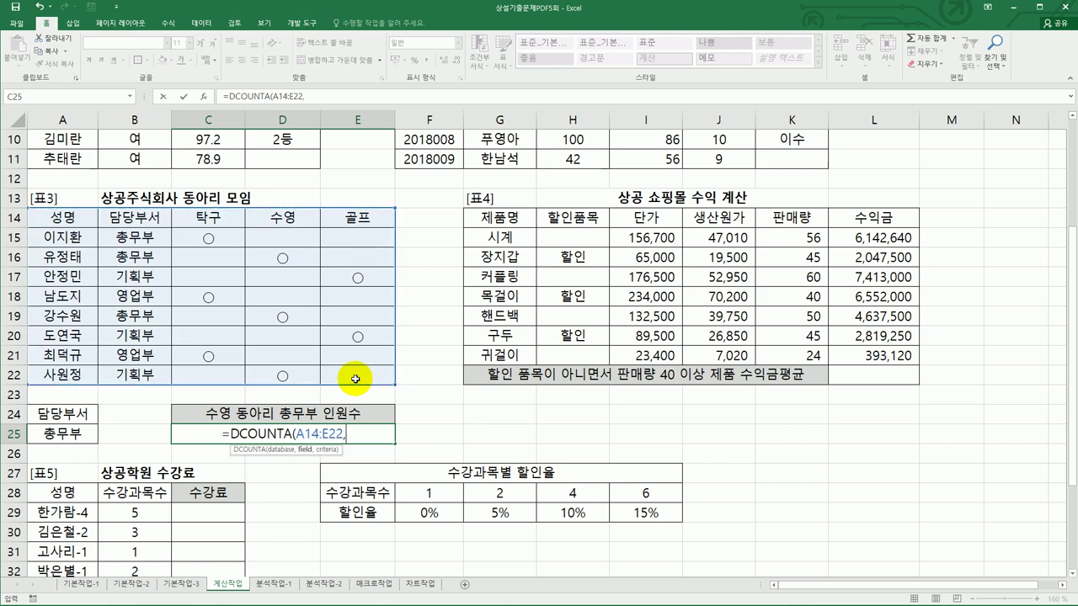
click(265, 223)
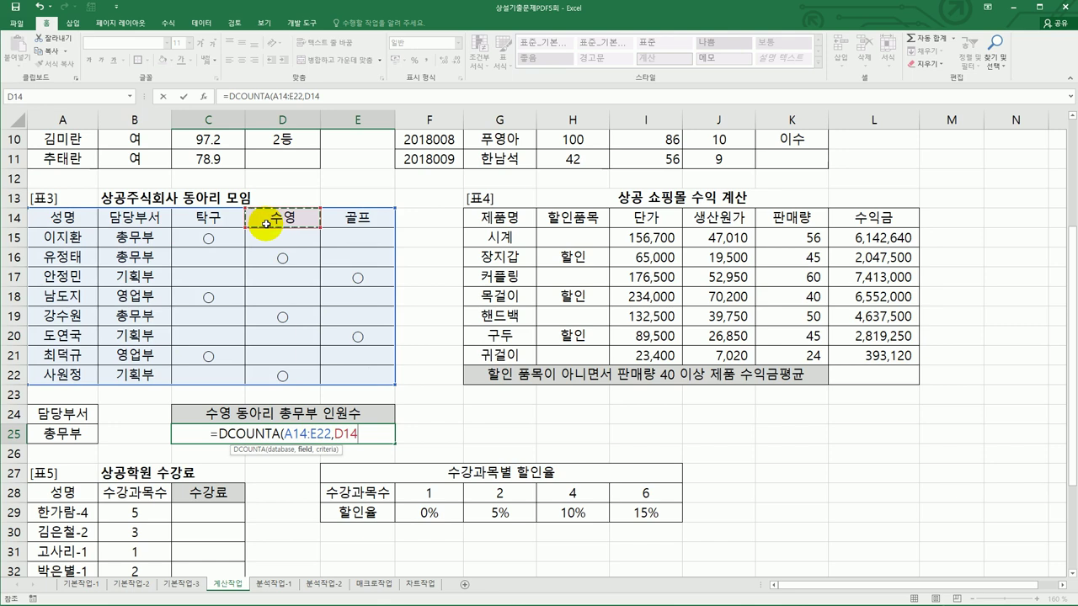
text(,)
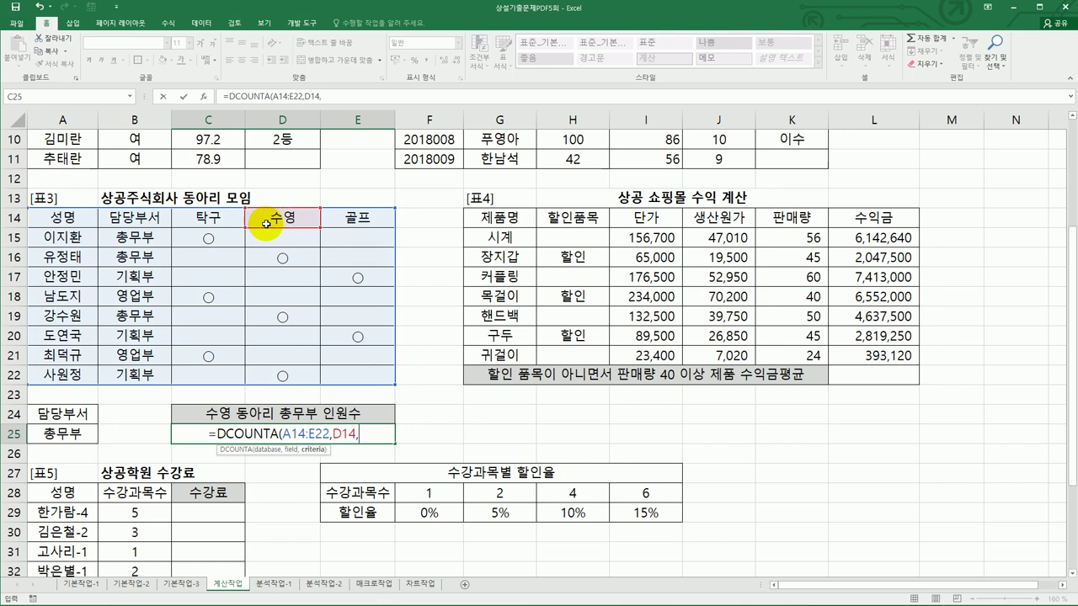
drag(75, 416, 75, 436)
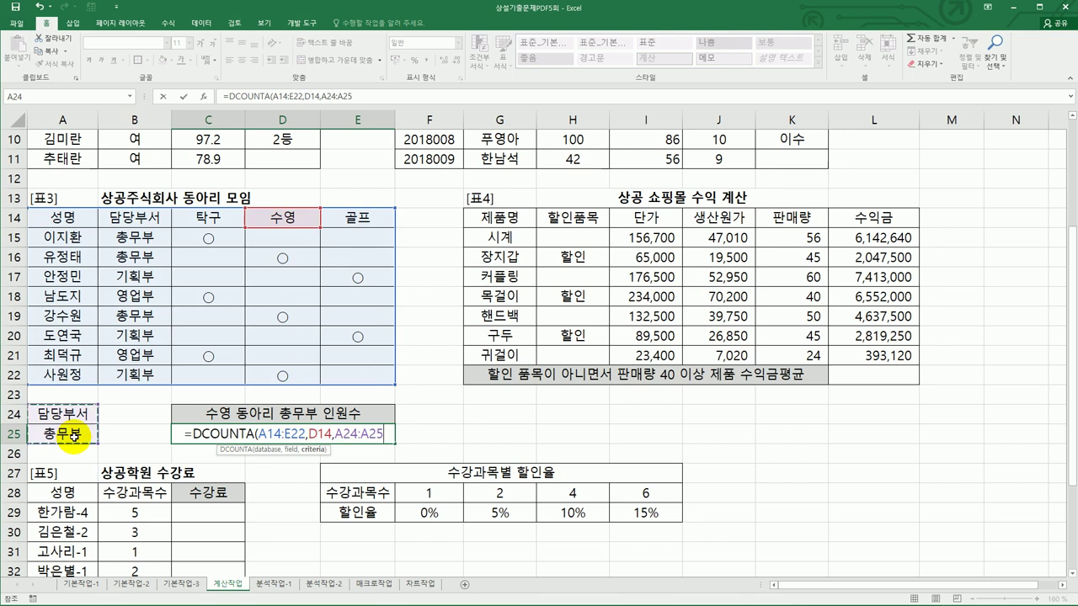
text())
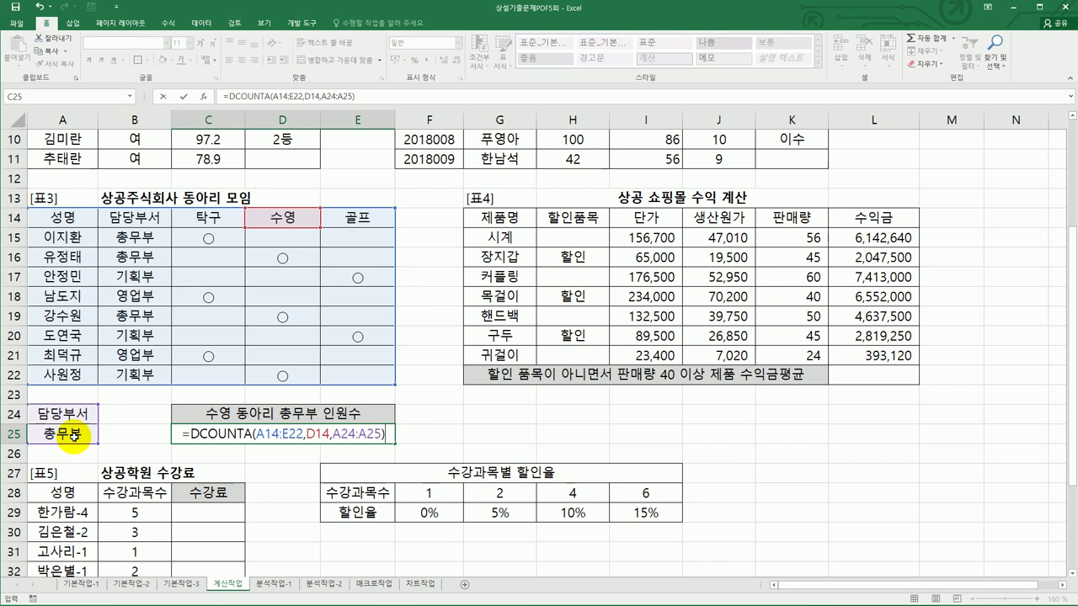
key(Return)
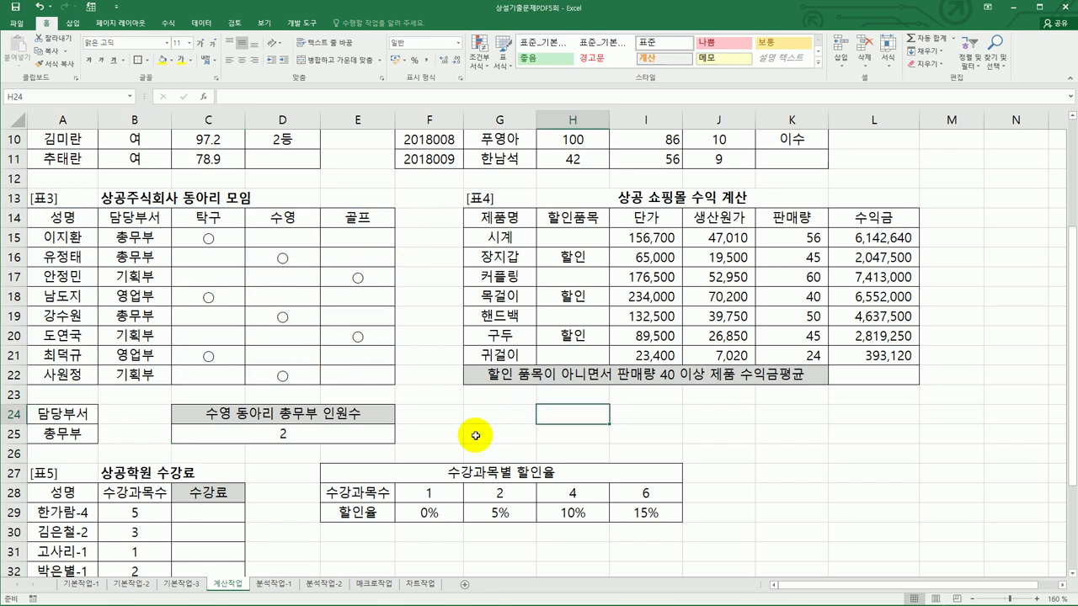
Write the not-equal operator <> as a note in the empty cell H24.
text(<>)
key(Return)
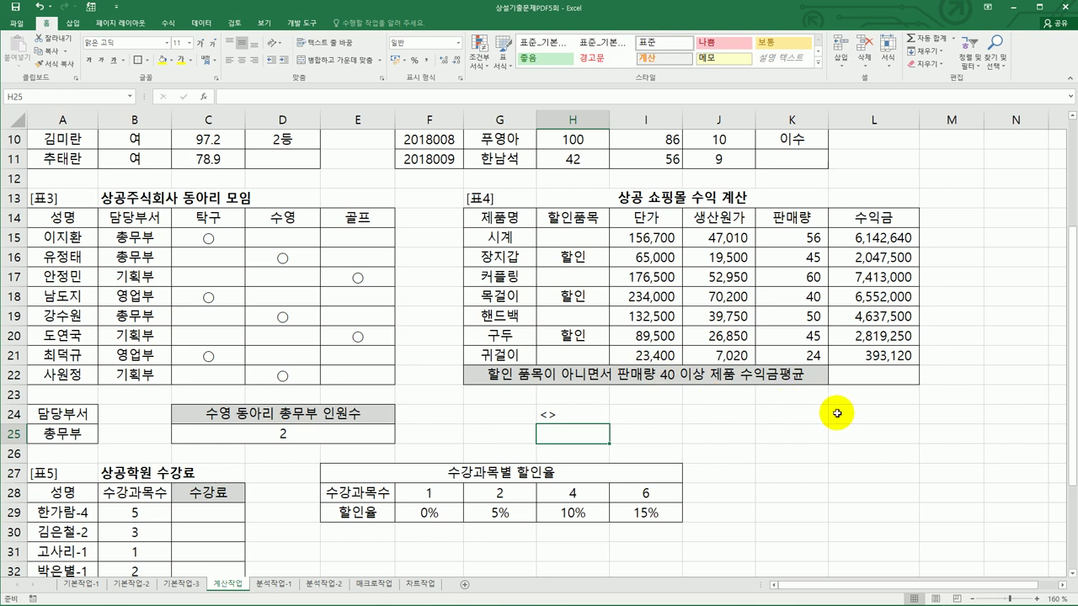
Start an AVERAGEIFS function in L22 of 표4 with the 수익금 values L15:L21 as the average range.
click(890, 379)
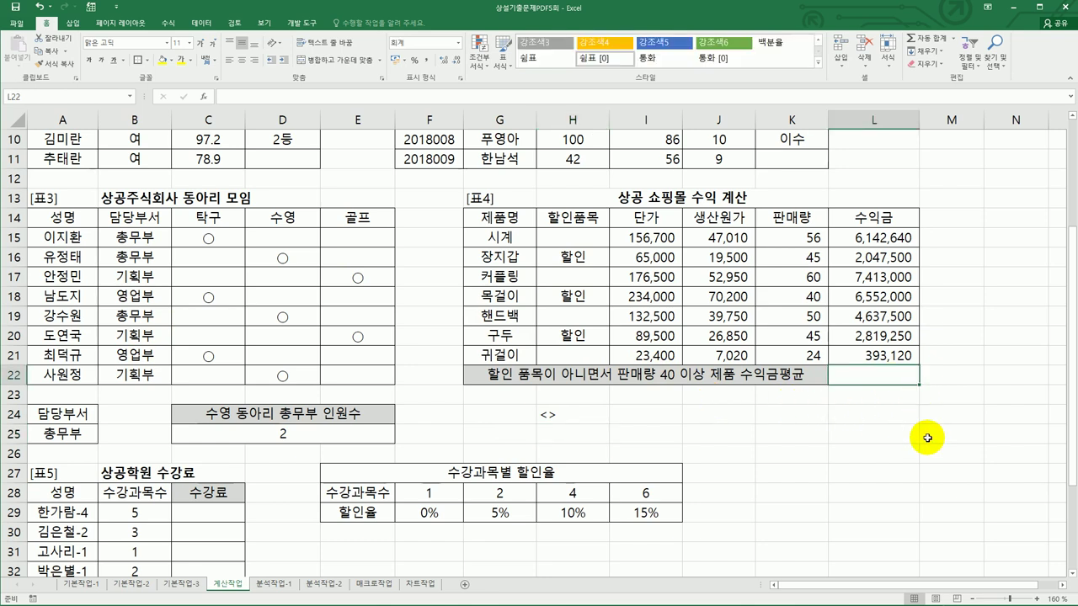
text(=a)
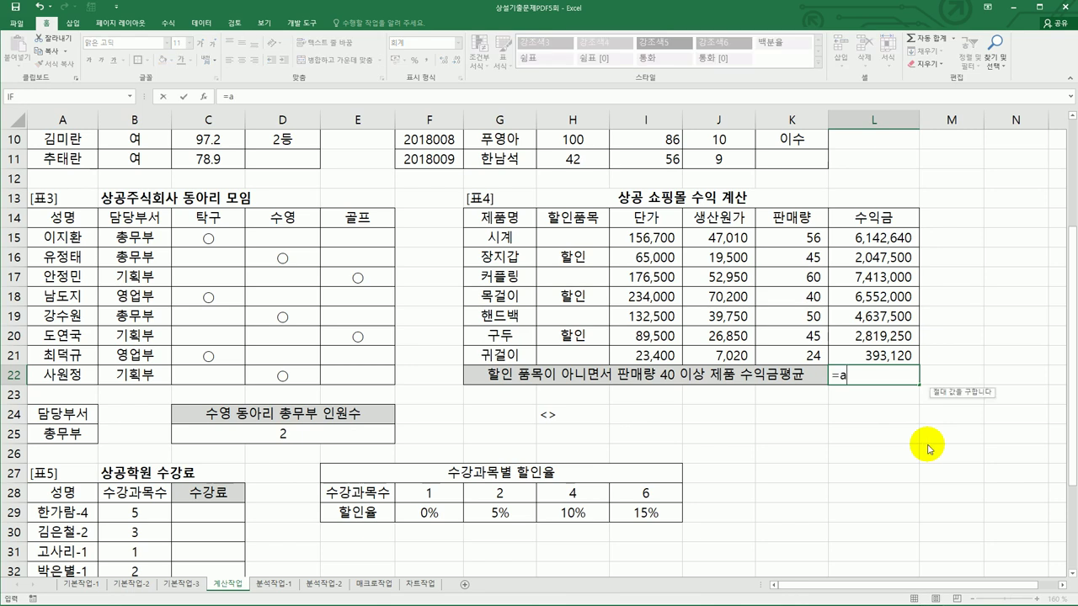
text(v)
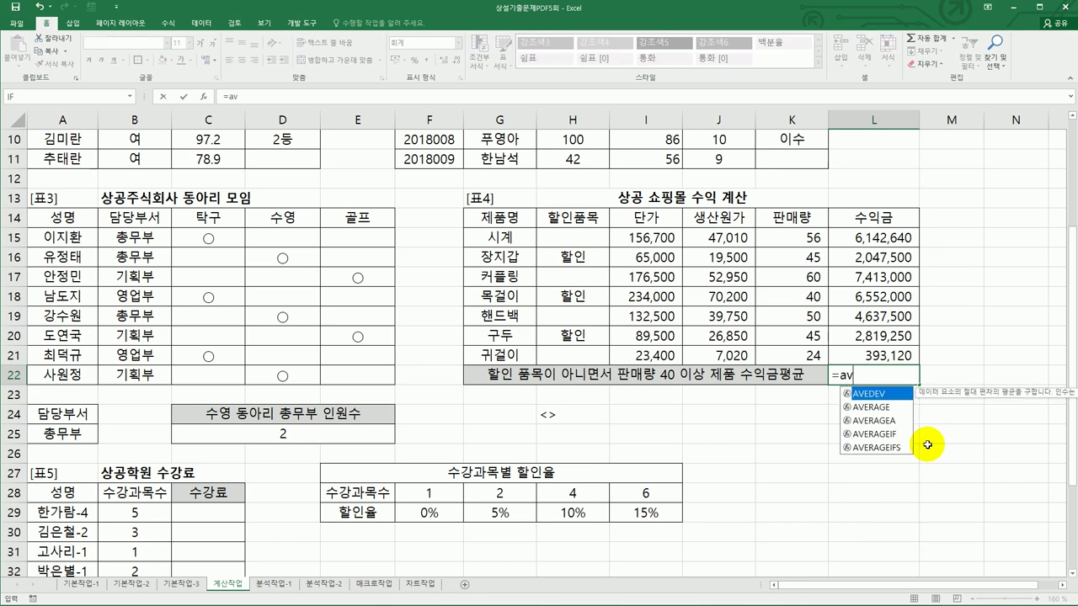
double_click(876, 447)
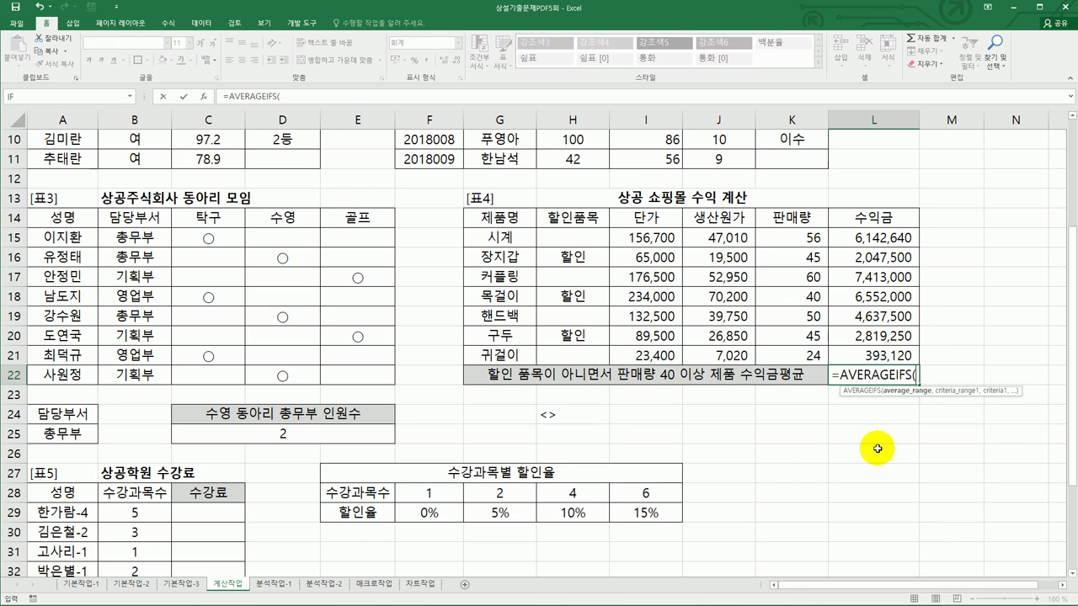
click(204, 99)
drag(695, 180, 343, 220)
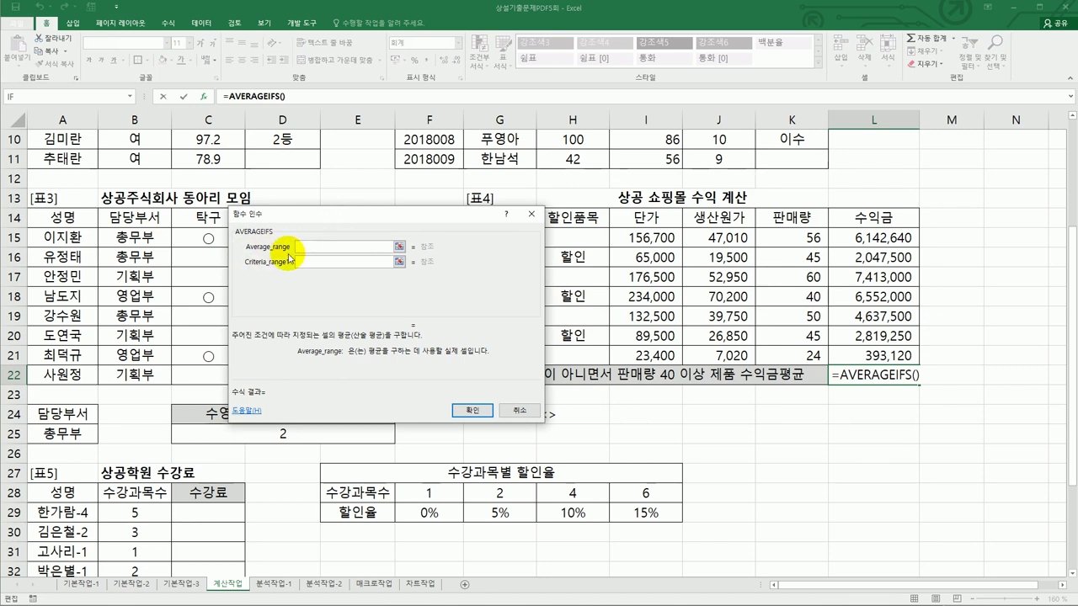
drag(901, 241, 907, 352)
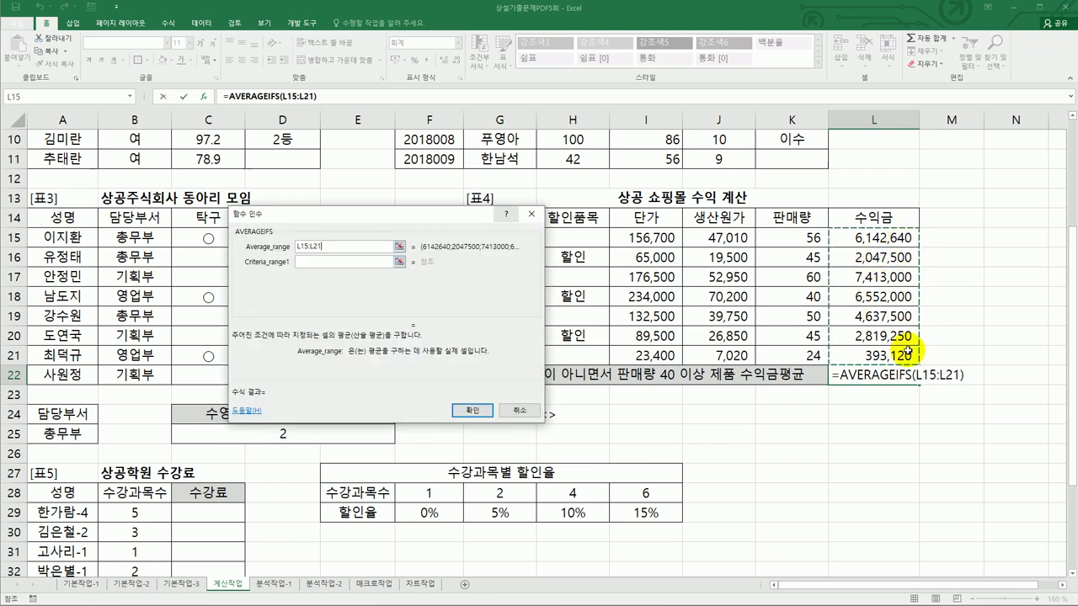
Set the first AVERAGEIFS criteria range to the 할인품목 cells H15:H21 with the criterion "<>할인".
click(313, 262)
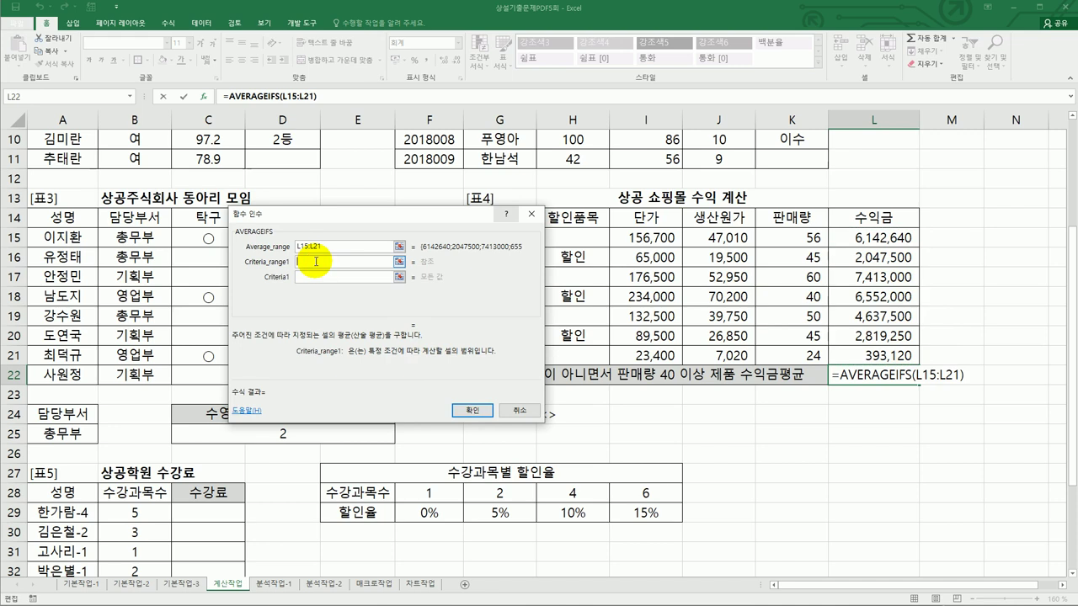
drag(335, 221, 249, 183)
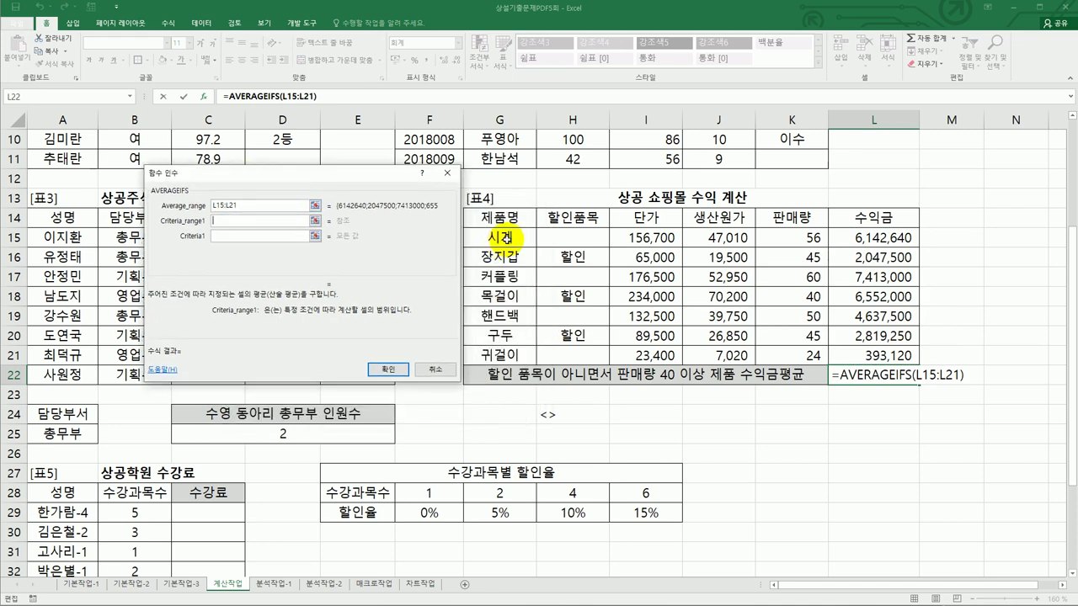
drag(576, 237, 595, 355)
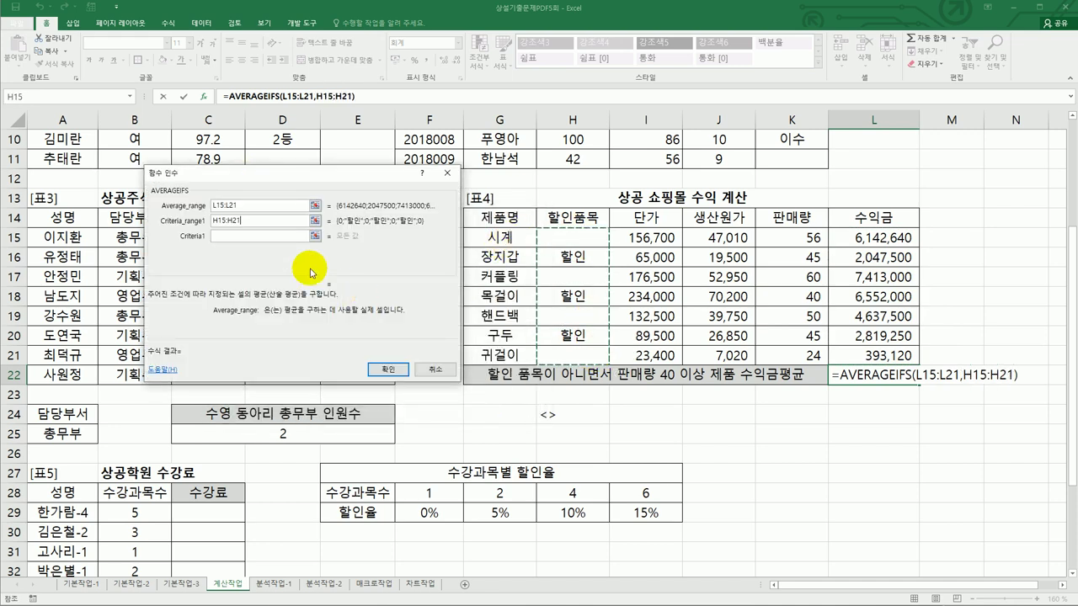
click(265, 234)
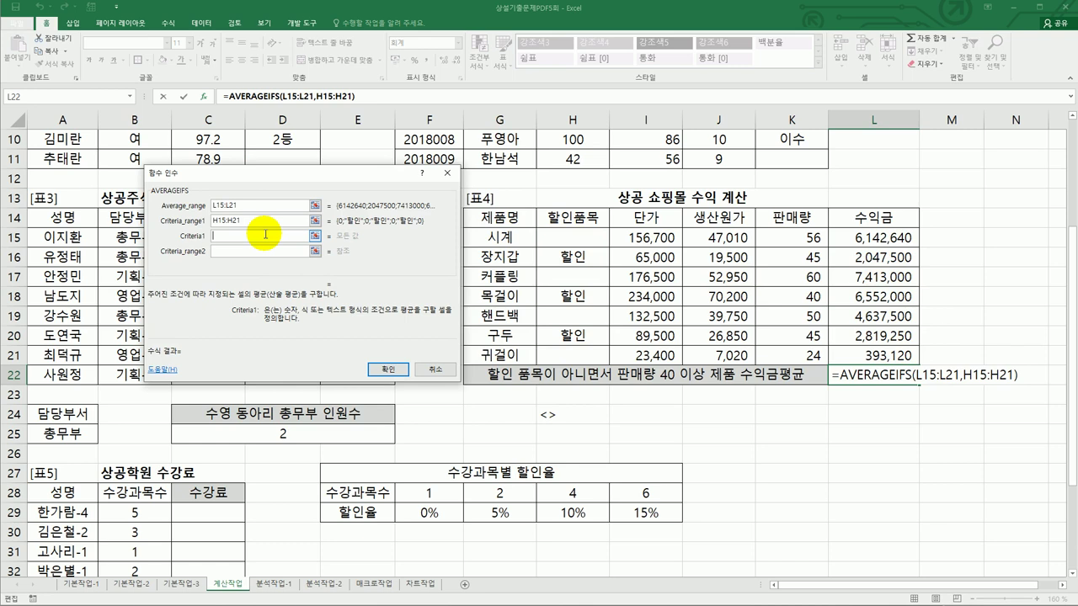
text(<>)
text(하)
text(ㄹ인)
key(Tab)
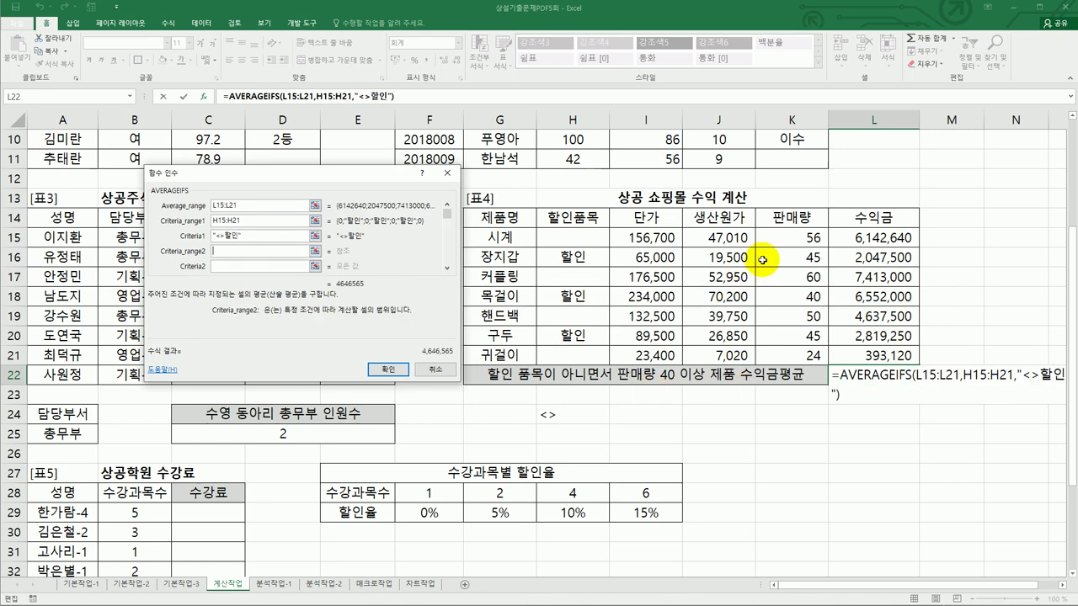
Set the second AVERAGEIFS criteria range to the 판매량 cells K15:K21 with the criterion ">=40", and confirm the function.
drag(800, 238, 780, 353)
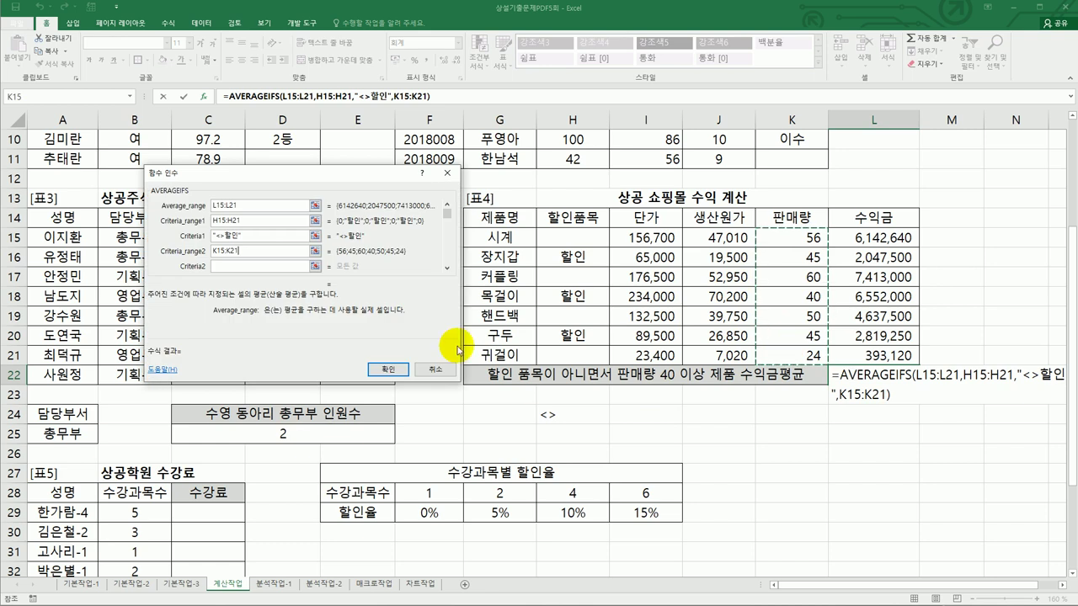
click(263, 266)
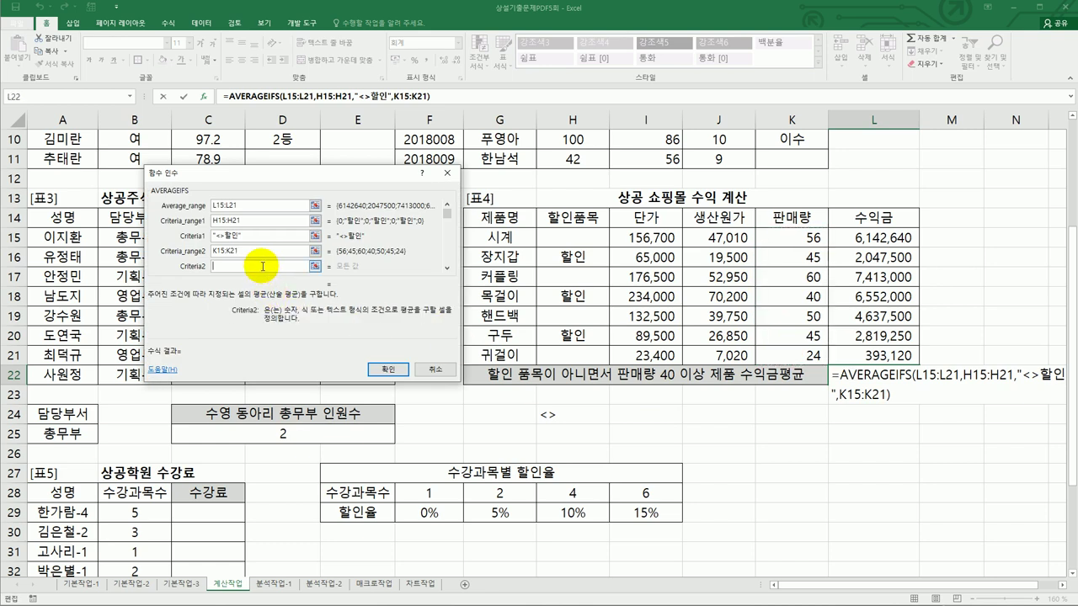
text(>=40)
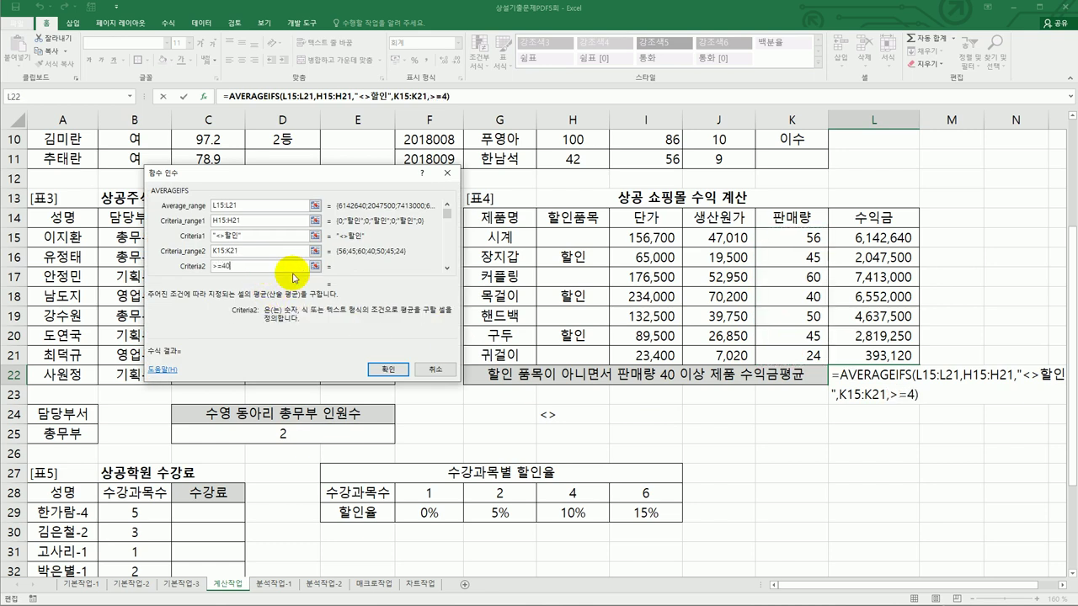
click(383, 369)
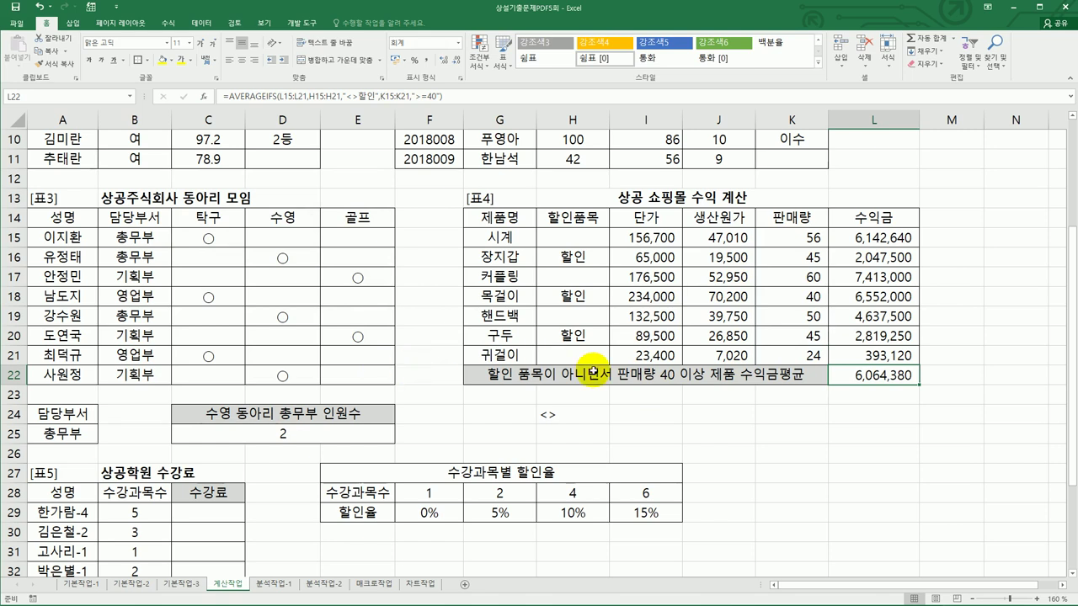
Wrap the AVERAGEIFS formula in L22 in ROUND with -3 as the number of digits.
double_click(840, 373)
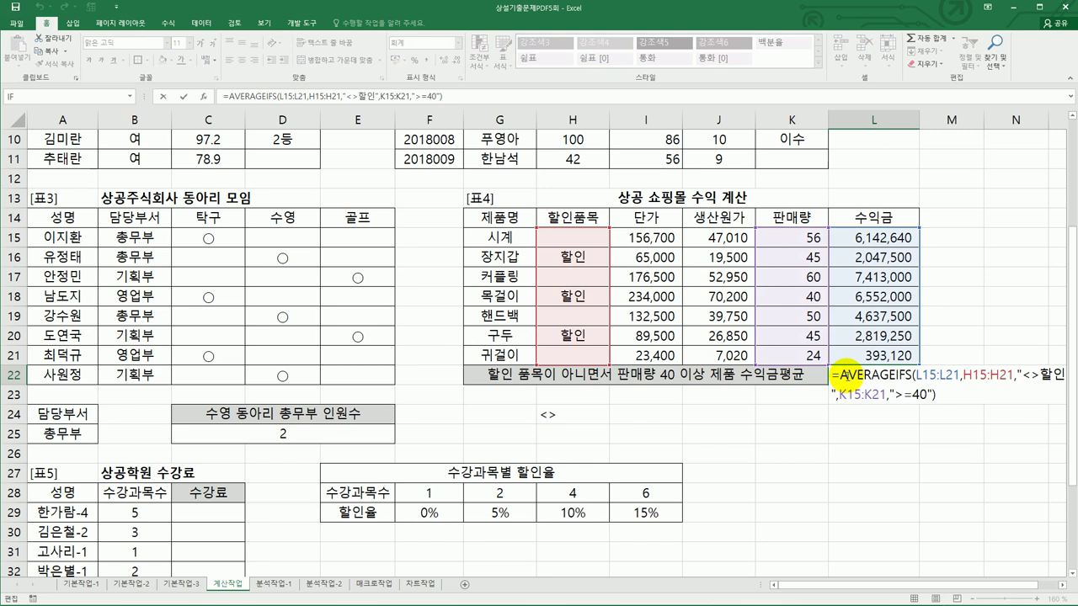
click(841, 374)
text(rou)
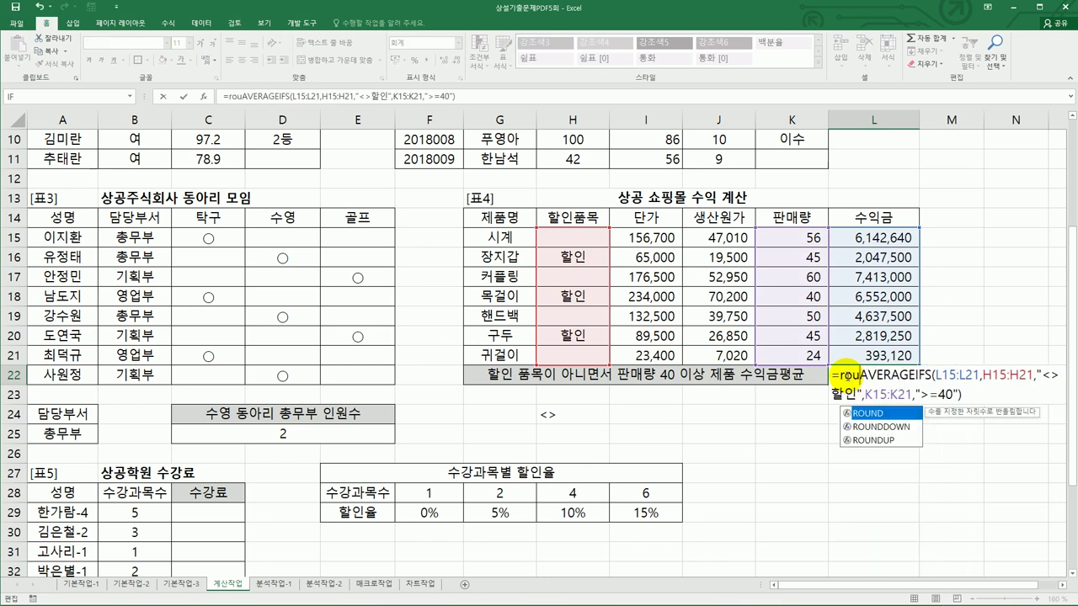
double_click(879, 415)
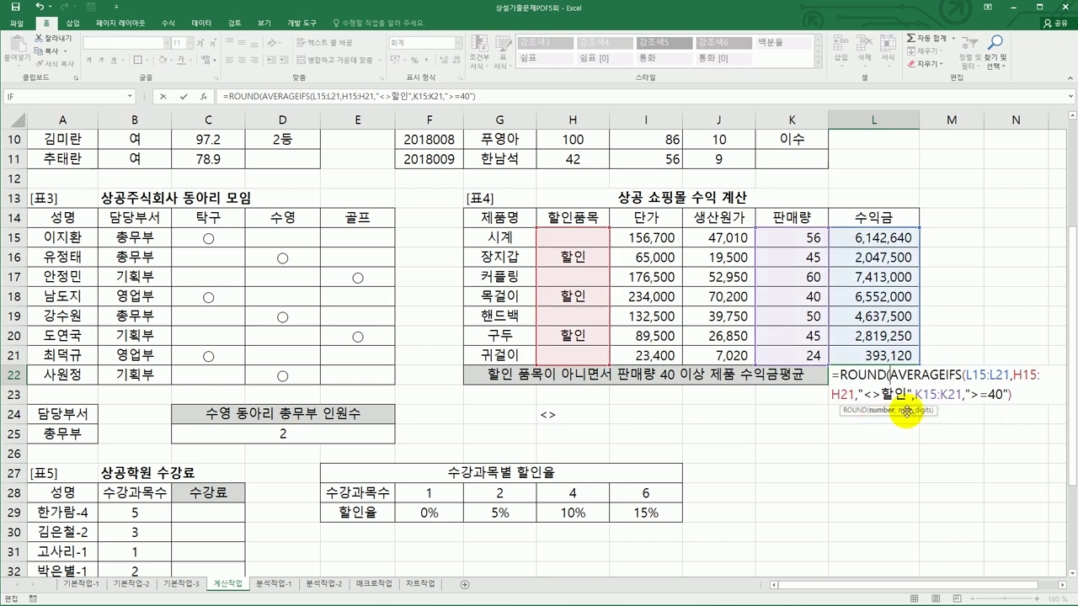
click(1020, 394)
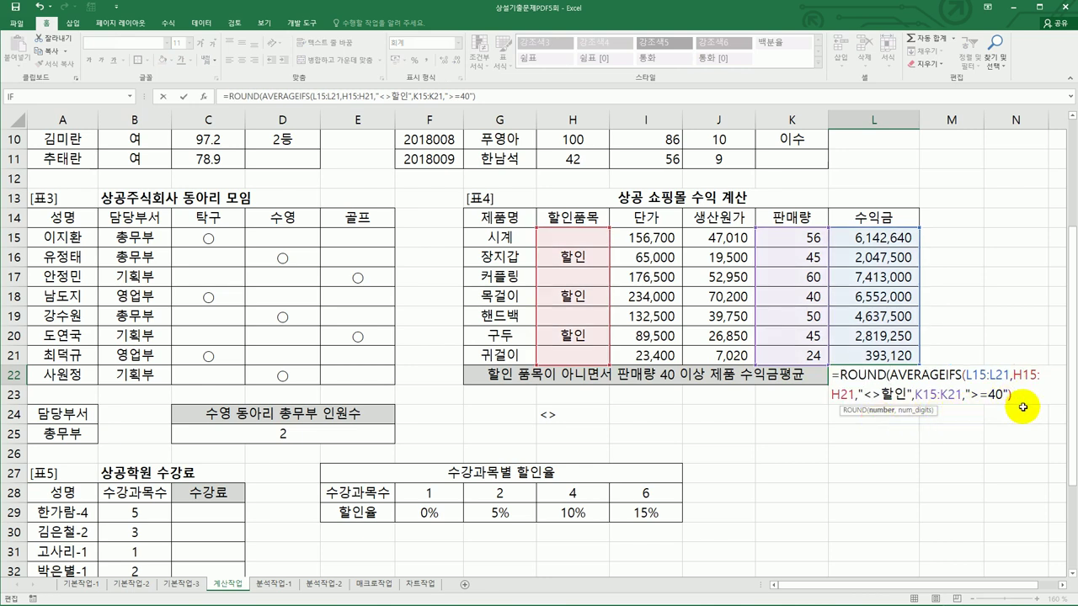
text(,)
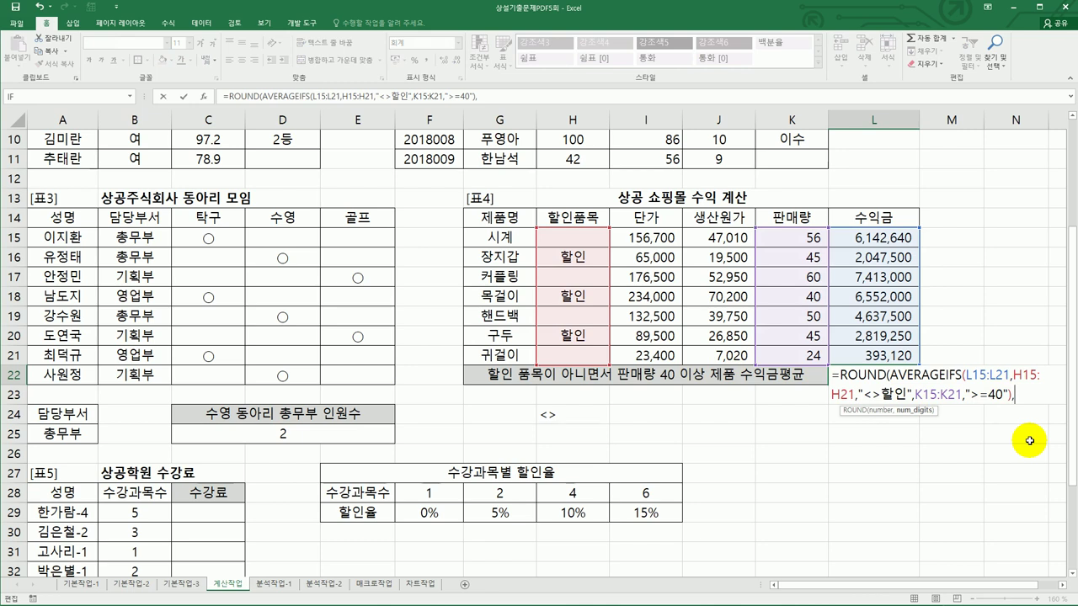
text(-3))
key(Return)
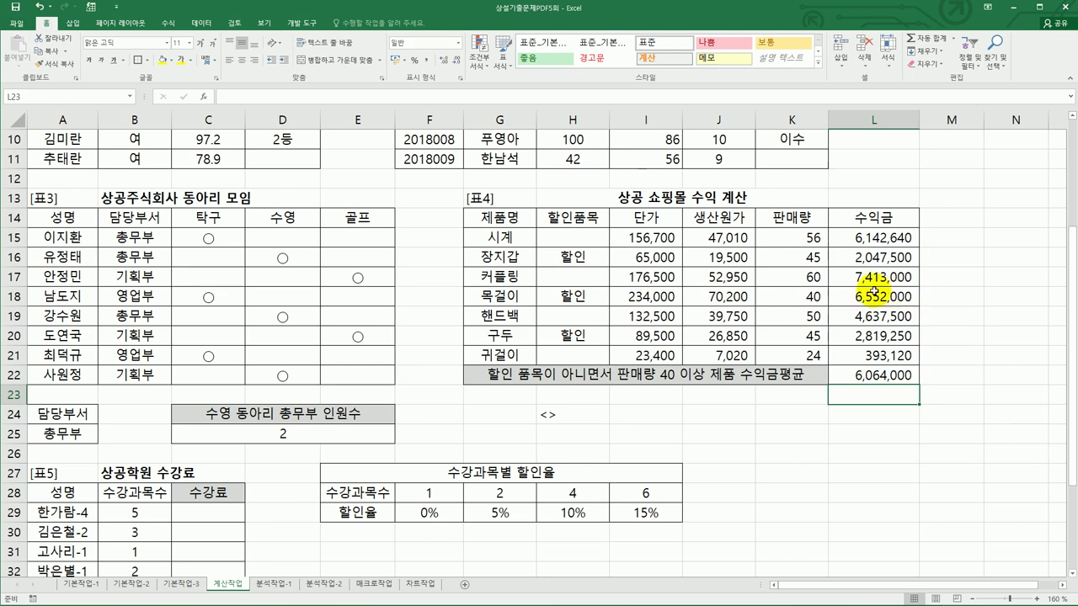
Examine the 할인율 values F29:I29 and the 수강과목수 values B29:B36 for the 수강료 calculation in 표5.
scroll(994, 248, down, 3)
click(223, 339)
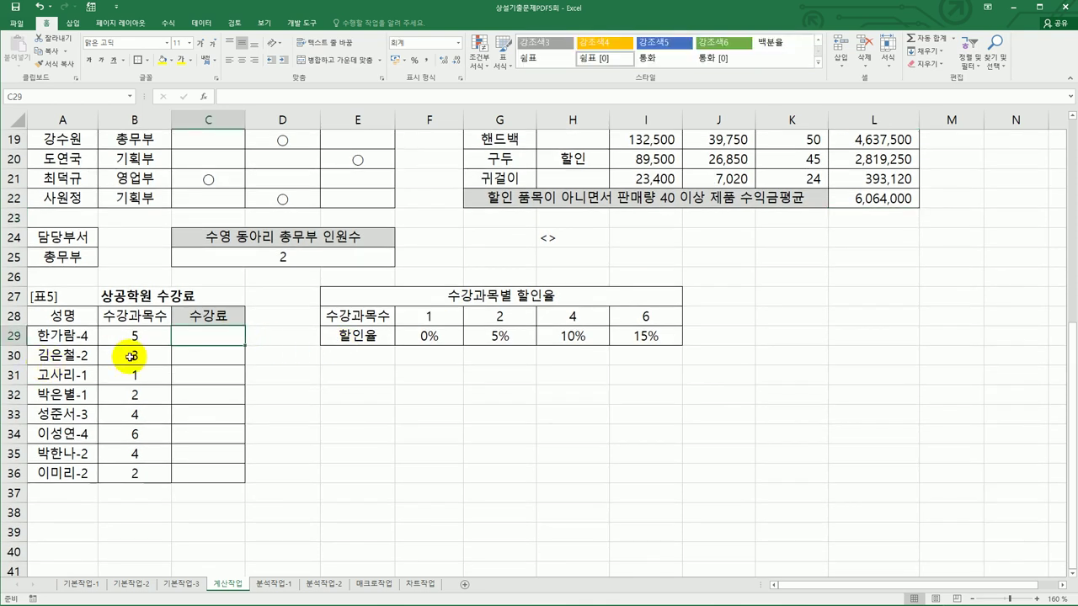
drag(413, 337, 620, 339)
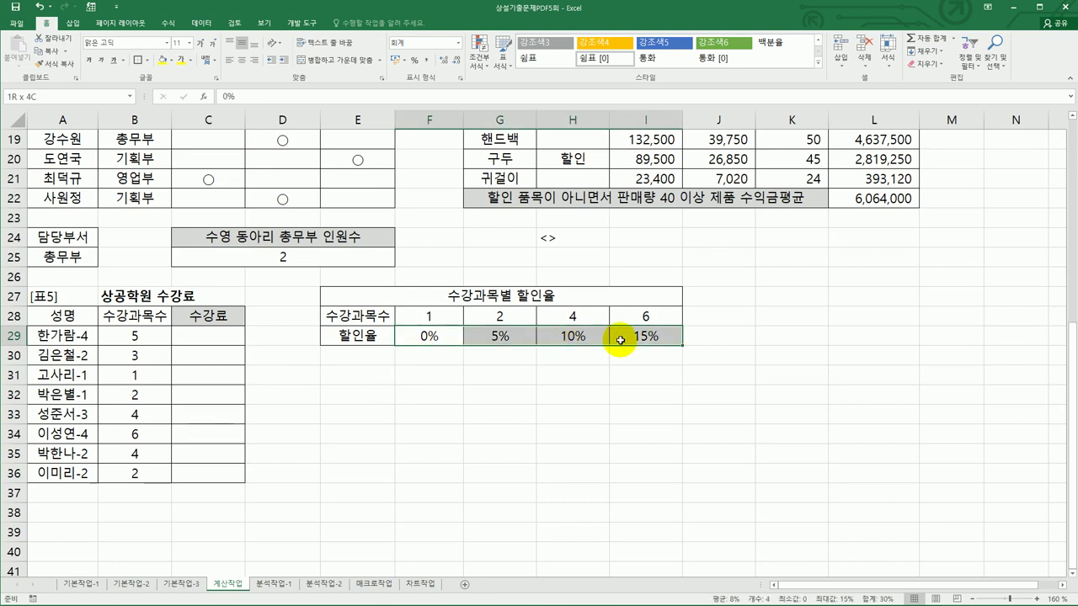
click(214, 341)
drag(139, 337, 144, 474)
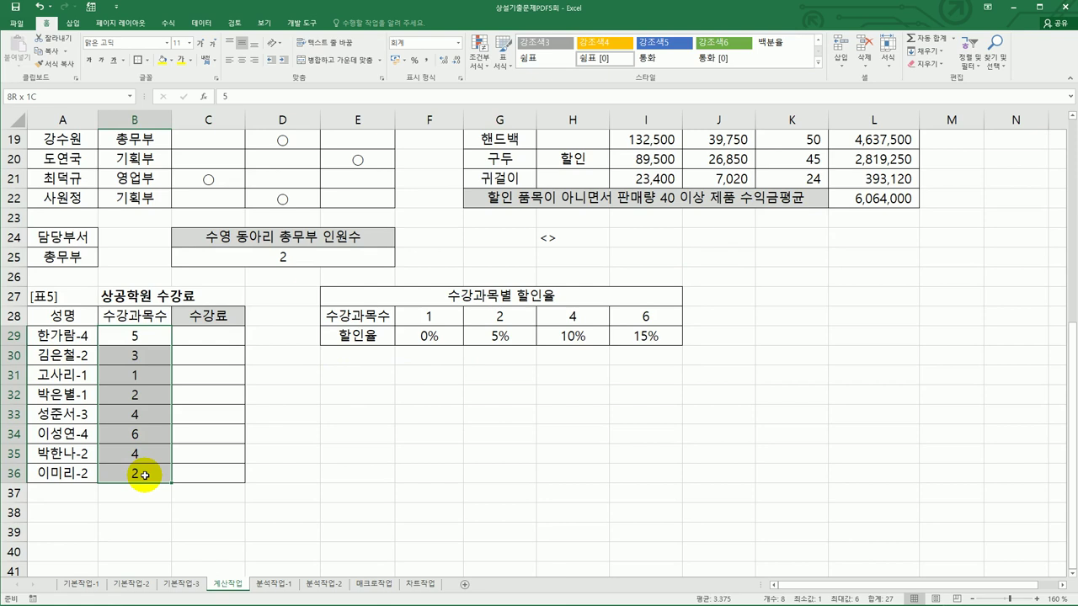
Start an HLOOKUP formula in C29 for 수강료, with the 수강과목수 cell B29 as the lookup value.
click(430, 337)
click(499, 315)
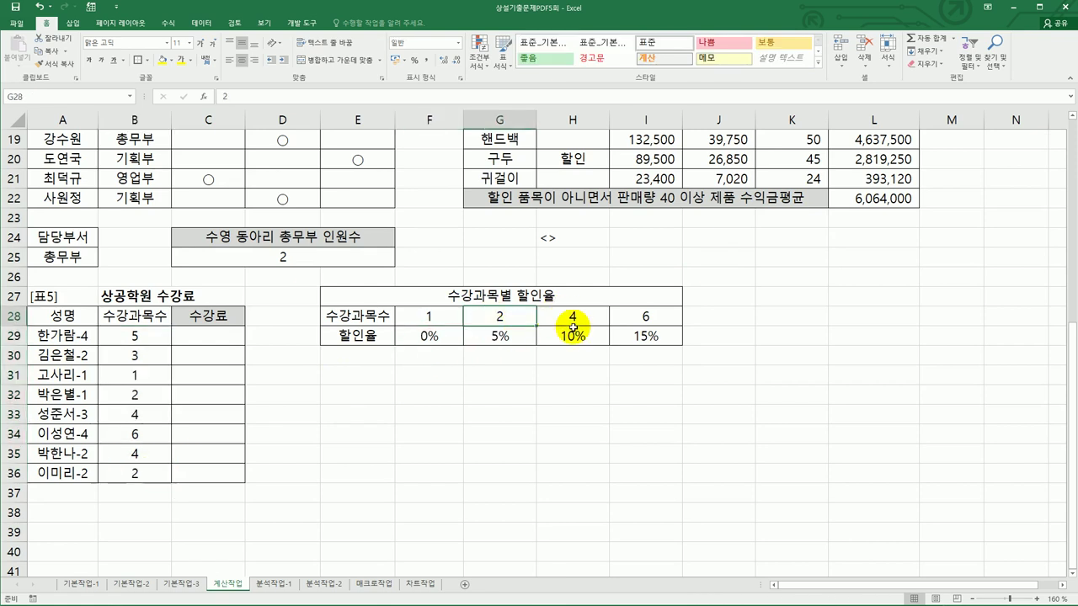
click(520, 332)
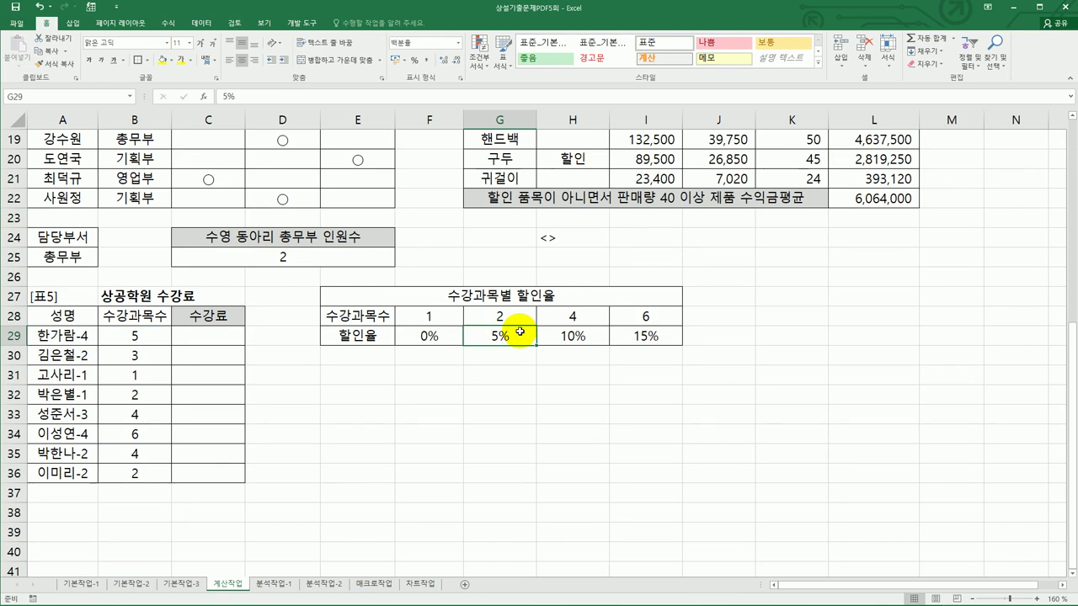
click(200, 339)
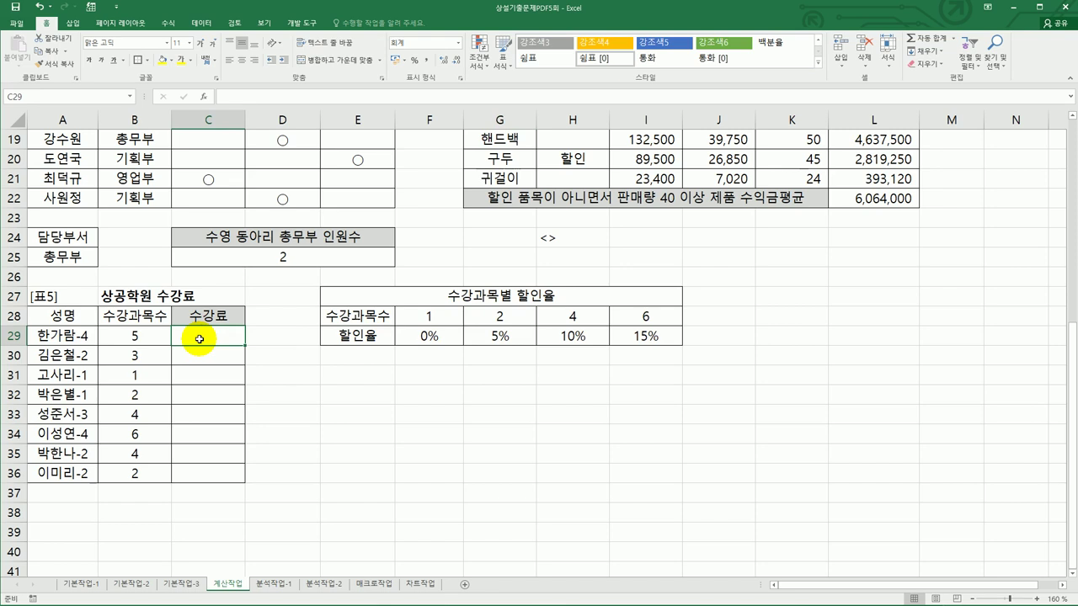
click(137, 335)
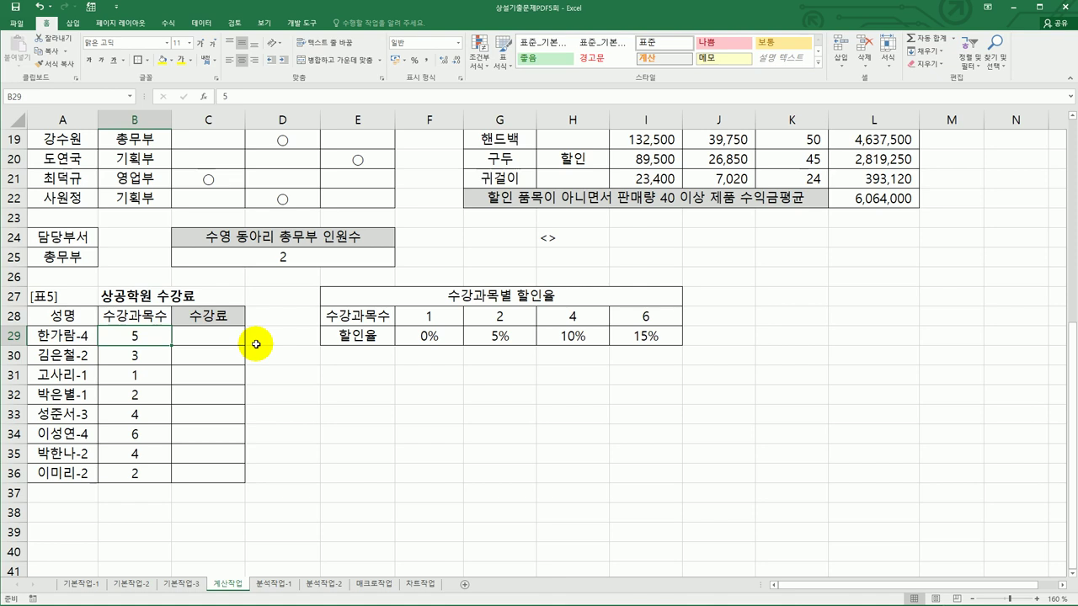
click(231, 339)
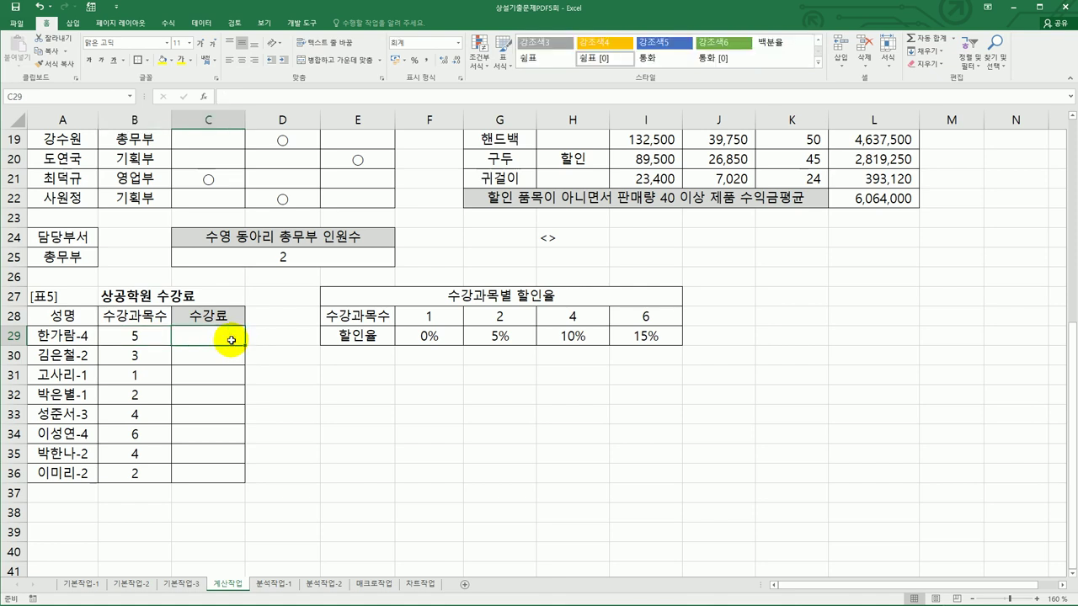
text(=hl)
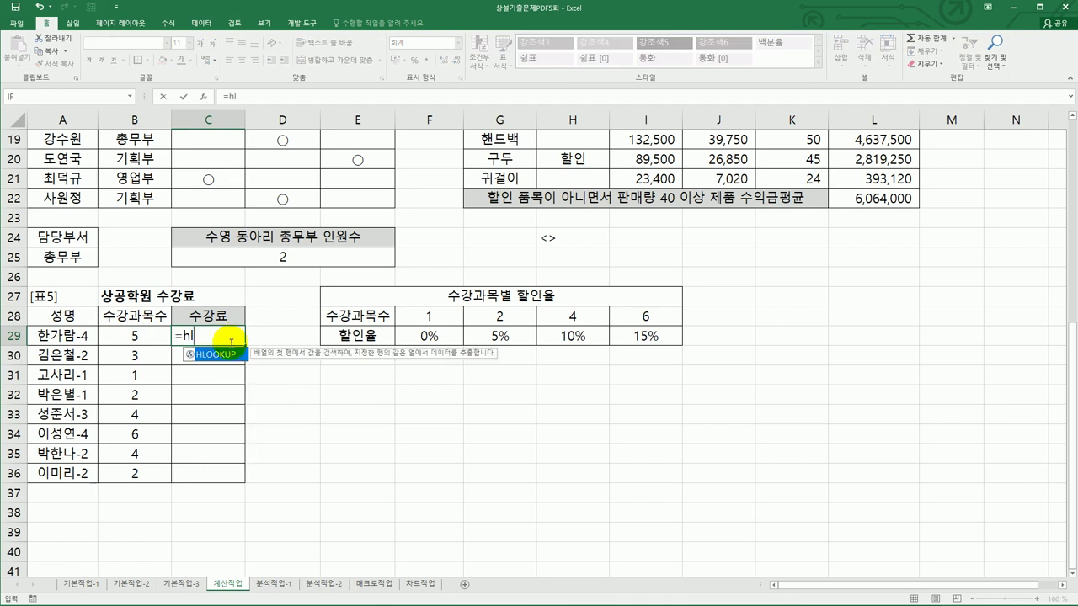
click(224, 355)
click(224, 355)
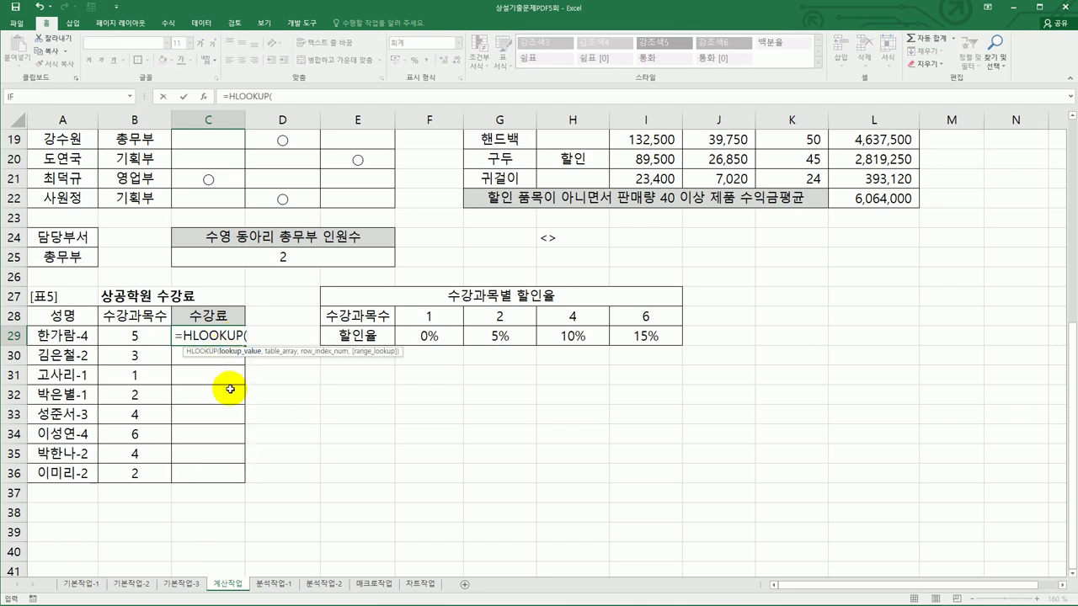
click(145, 337)
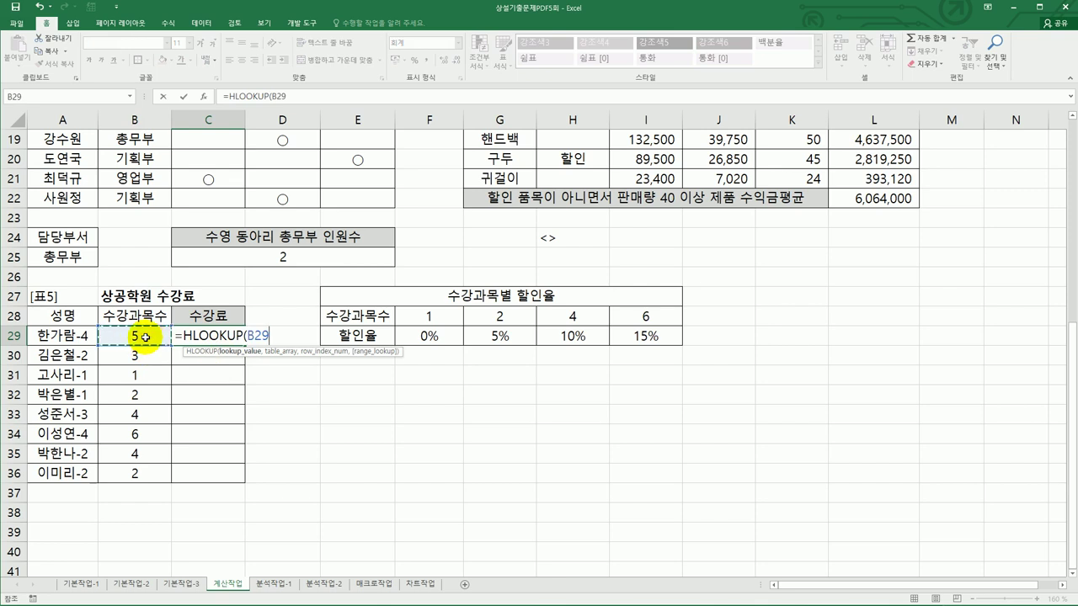
text(,)
Set the HLOOKUP table to the absolute range $F$28:$I$29 with row index 2, and confirm the formula.
drag(427, 317, 627, 335)
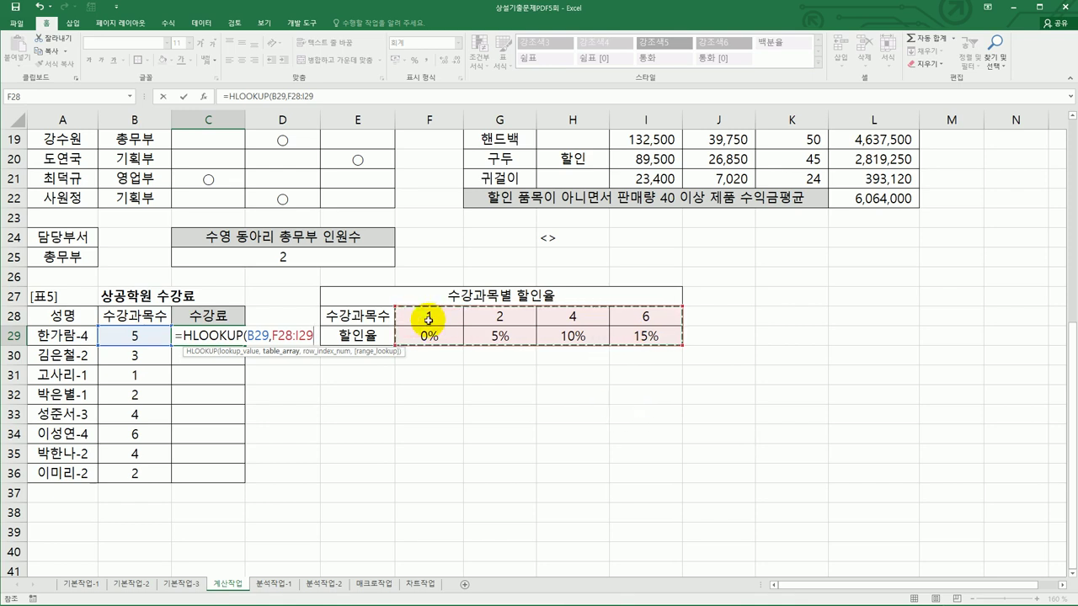
key(F4)
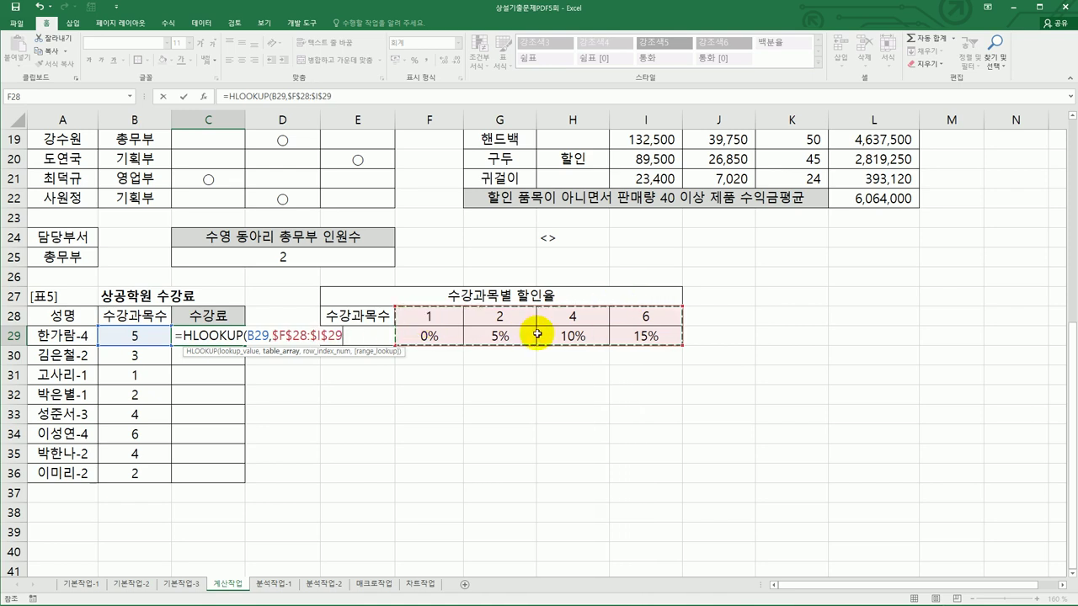
text(,2)
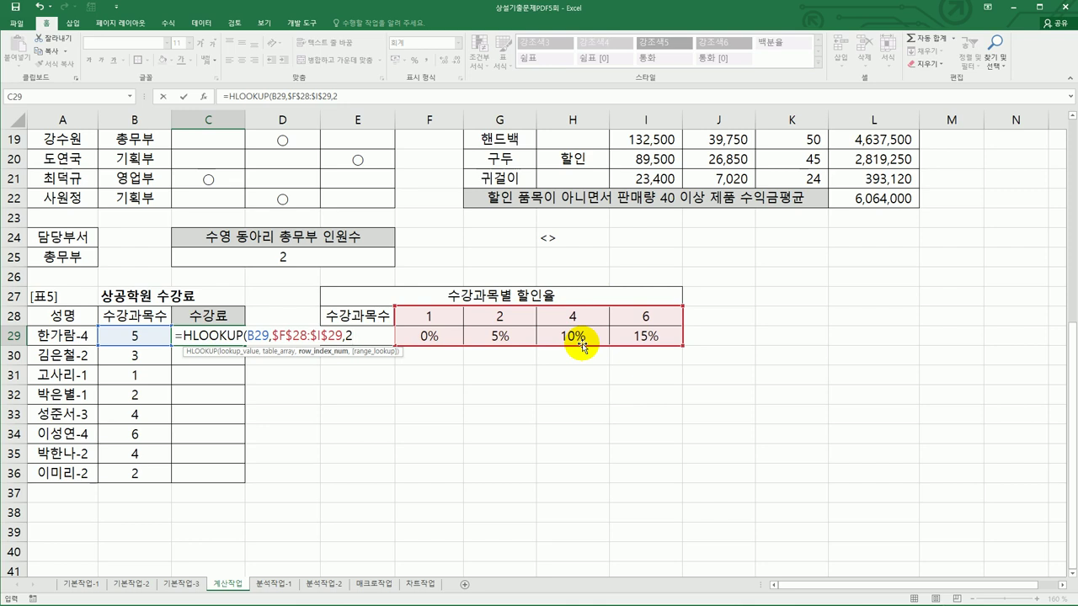
text())
key(Return)
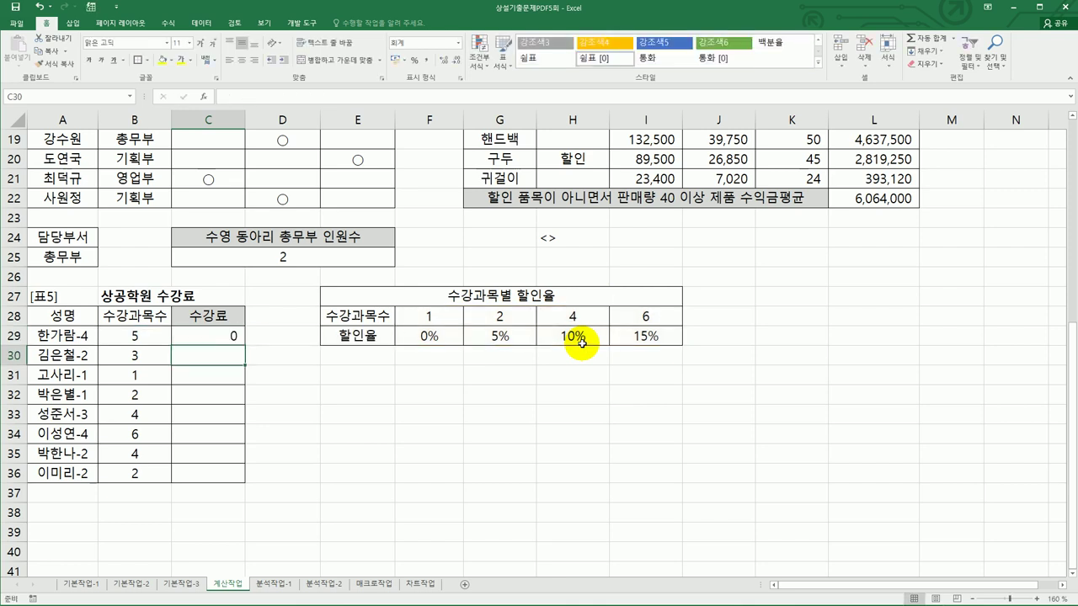
Preview the C29 result in the 일반 number format in the cell format settings, and leave without applying it.
click(223, 334)
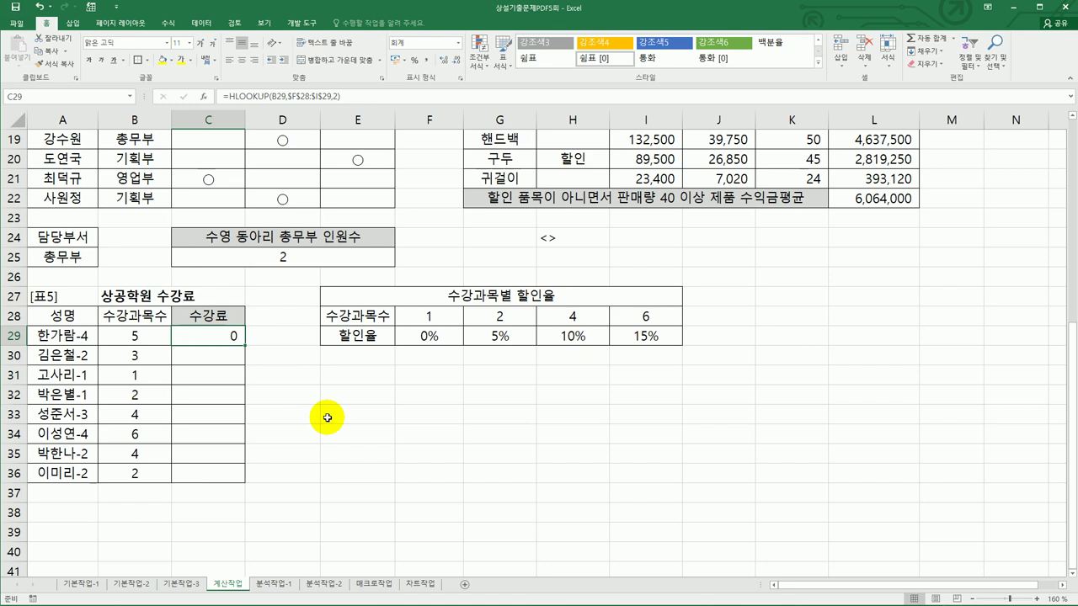
click(572, 338)
click(220, 338)
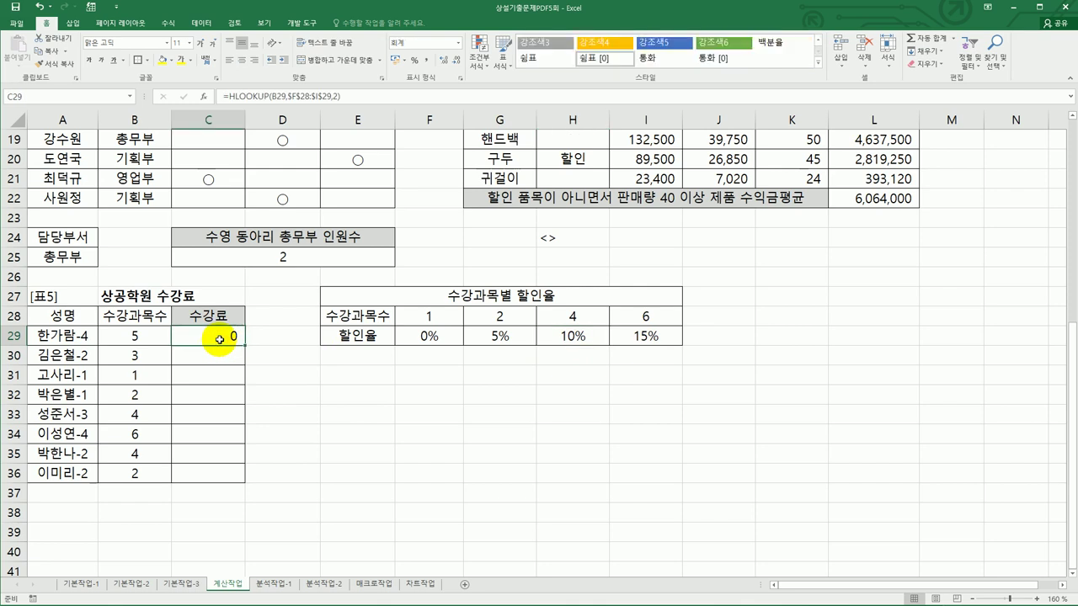
right_click(220, 339)
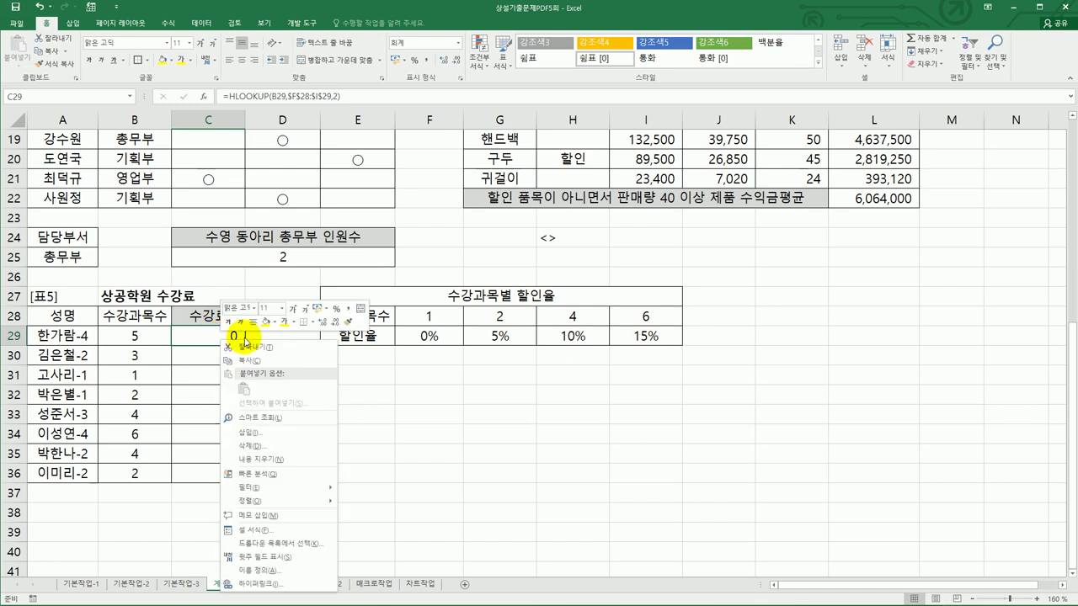
click(277, 526)
drag(272, 378, 481, 224)
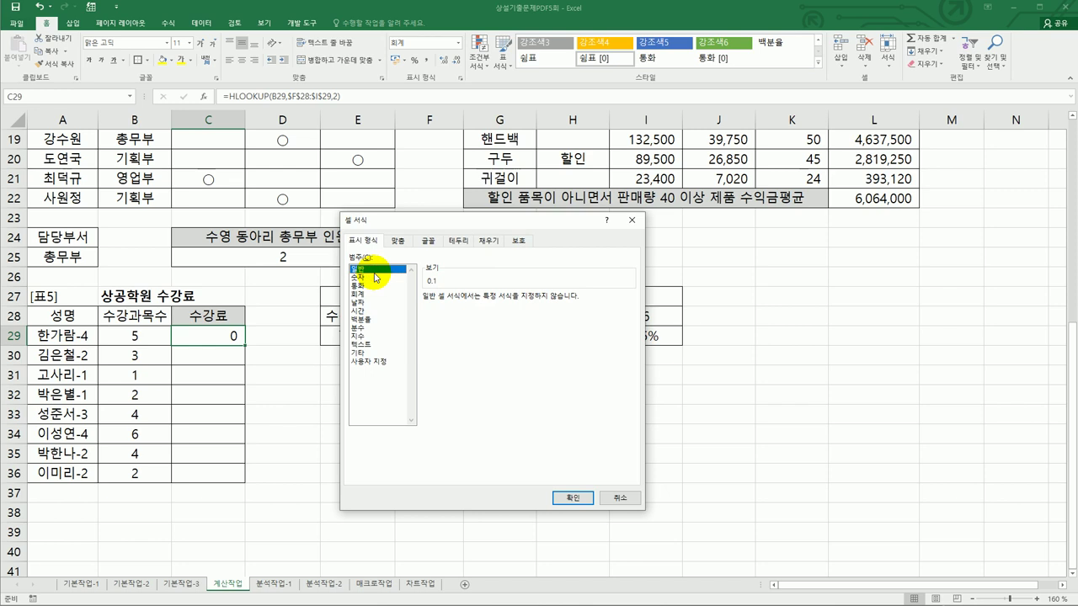
drag(478, 229, 797, 214)
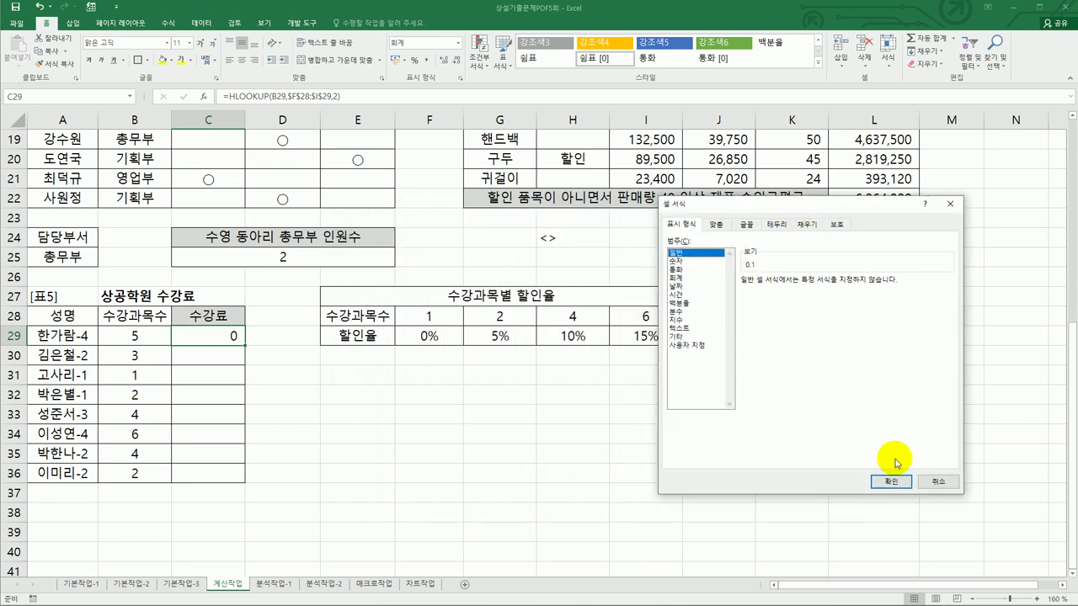
click(935, 482)
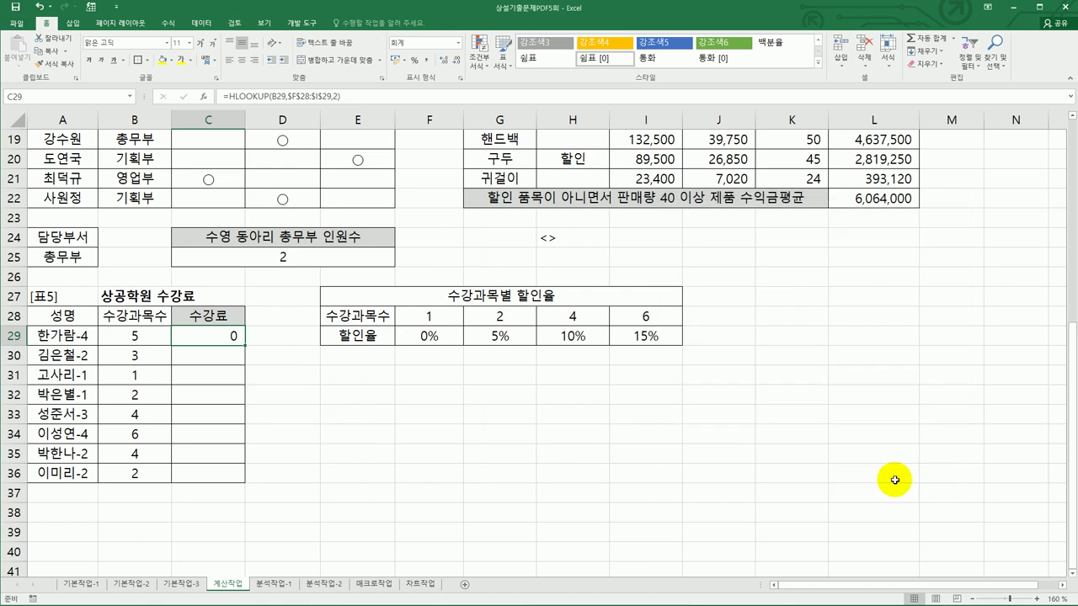
Extend the C29 formula so that B29*50000 is multiplied by (1-HLOOKUP(B29,$F$28:$I$29,2)), followed by a plus sign.
double_click(219, 339)
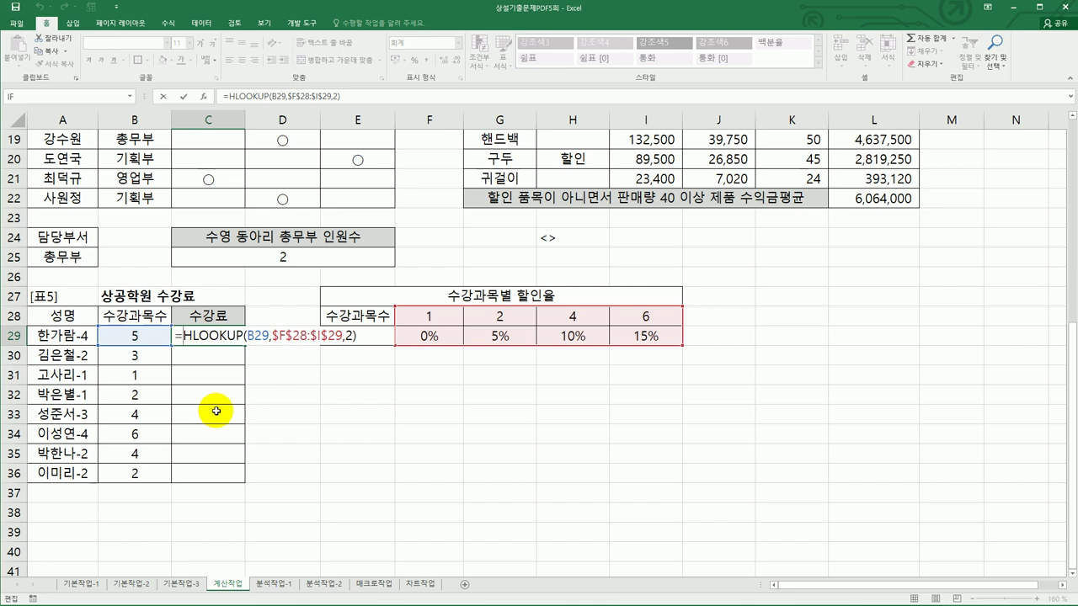
click(132, 337)
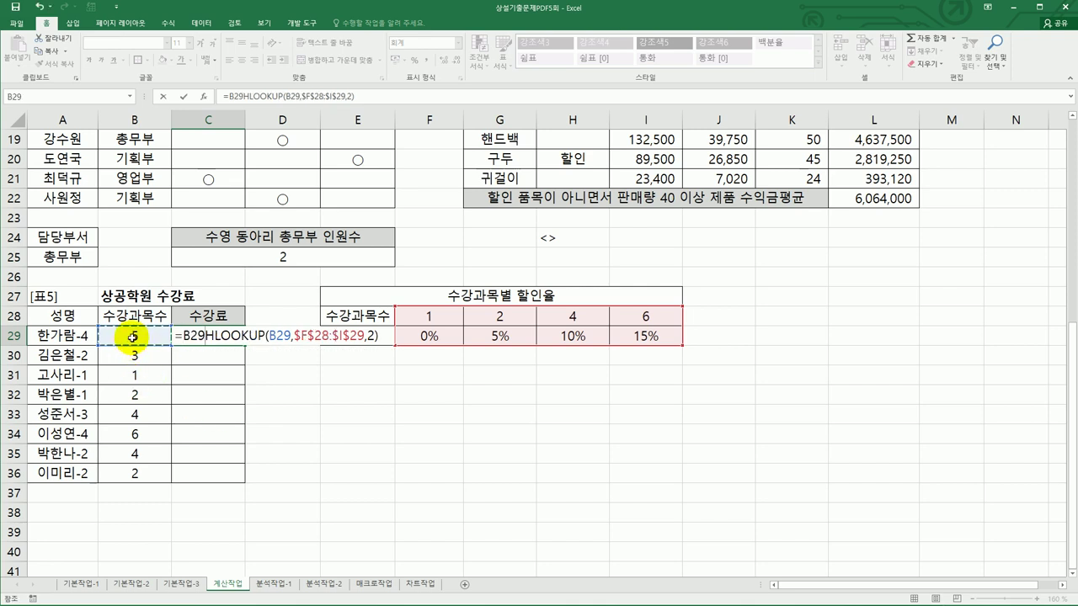
text(*5)
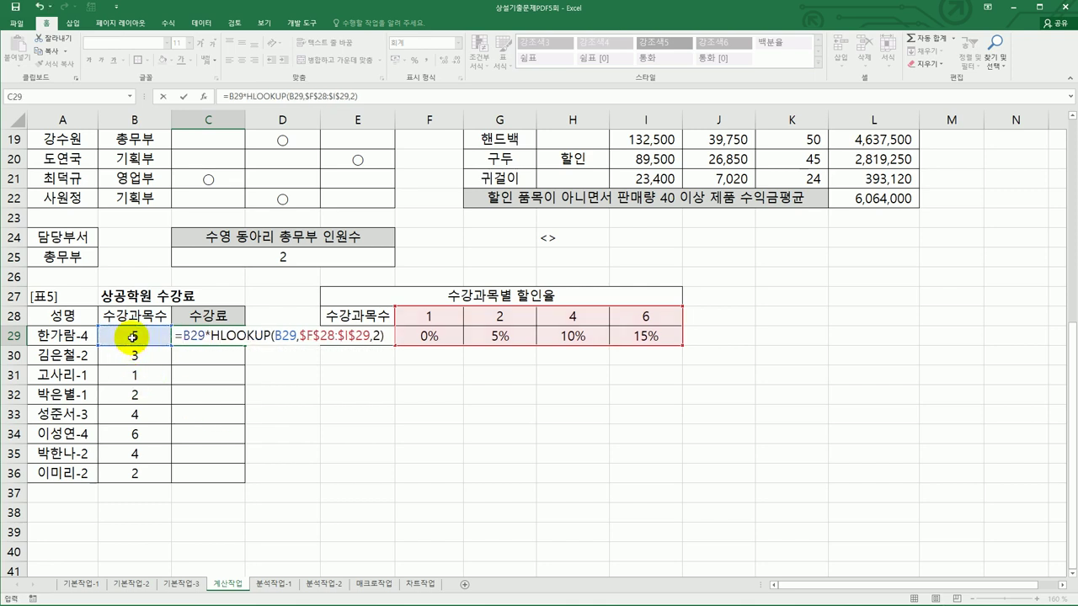
text(0000)
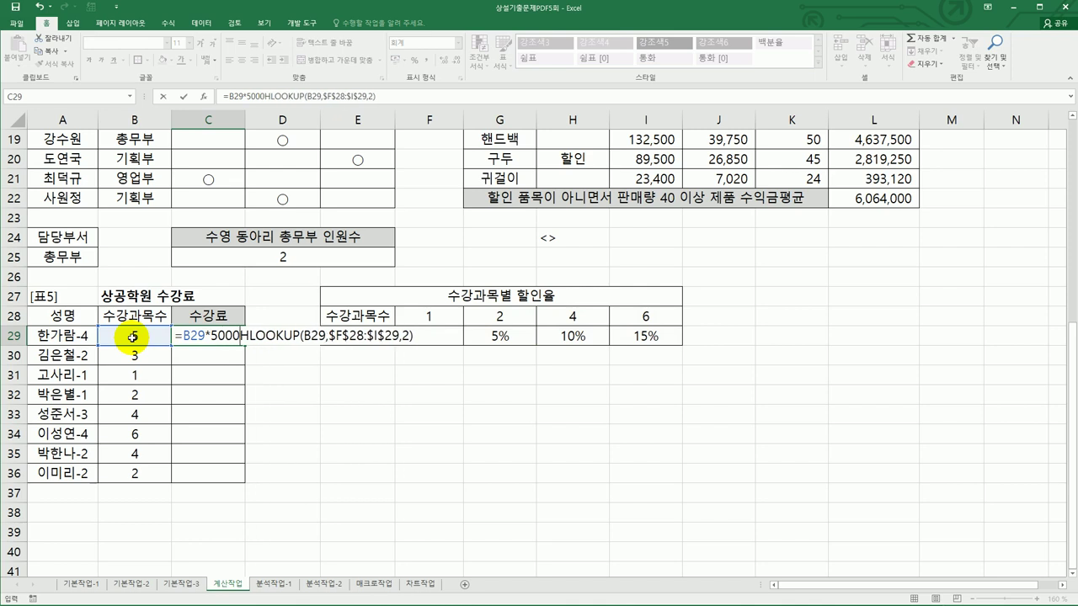
text(*()
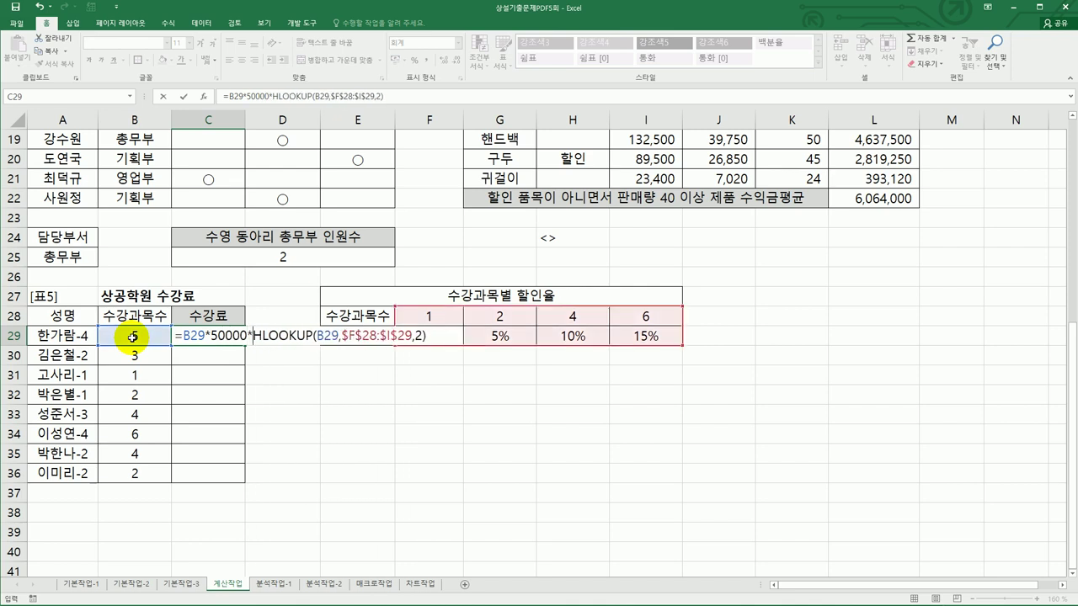
text(1-)
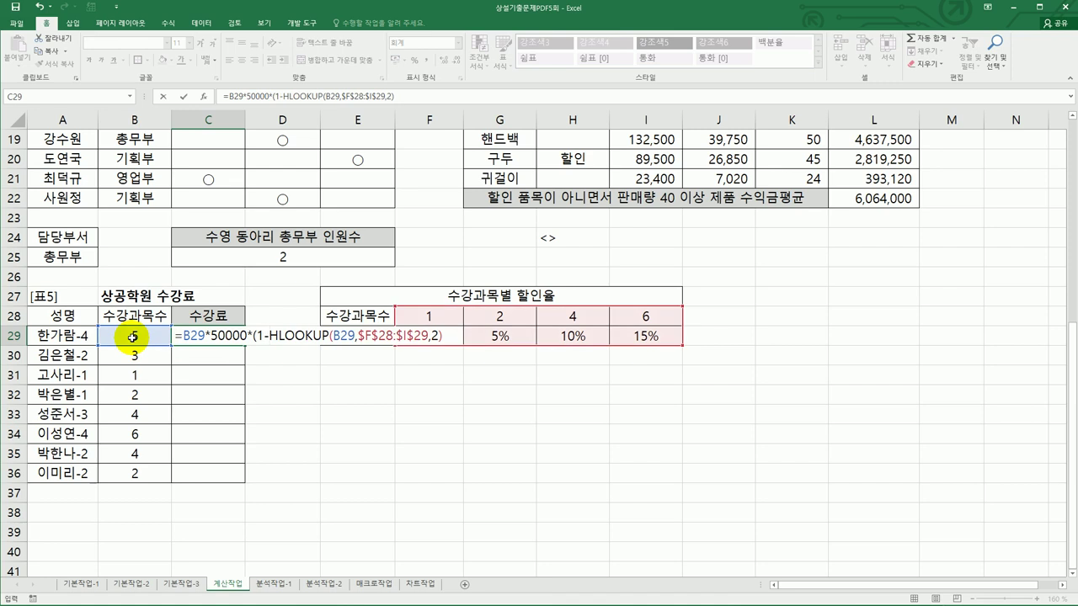
click(445, 335)
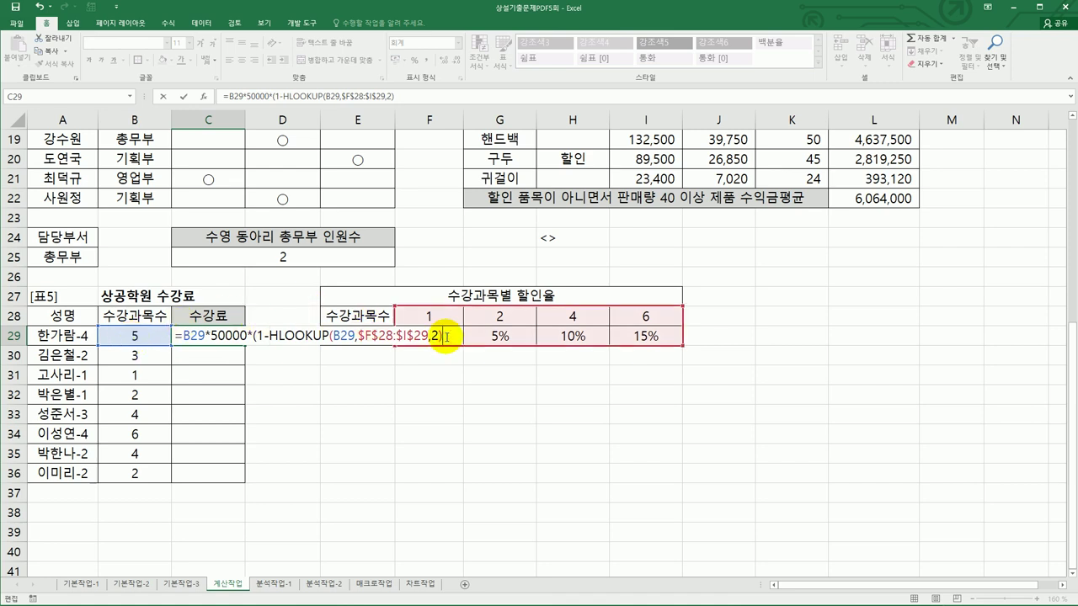
text()+)
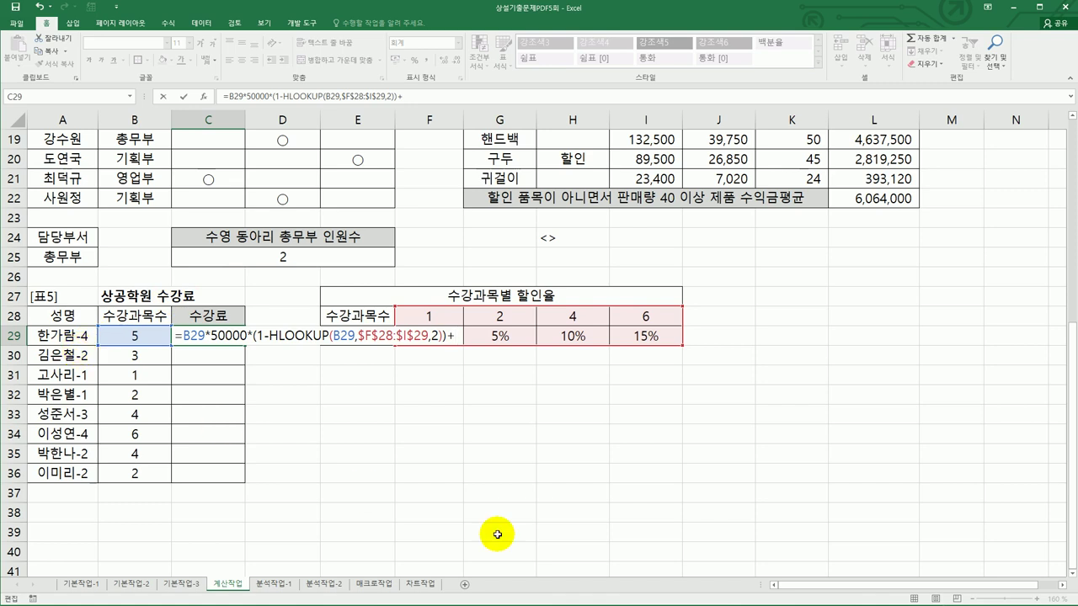
Add MID(A29,5,1)*5000 to the end of the C29 formula and confirm it.
text(mi)
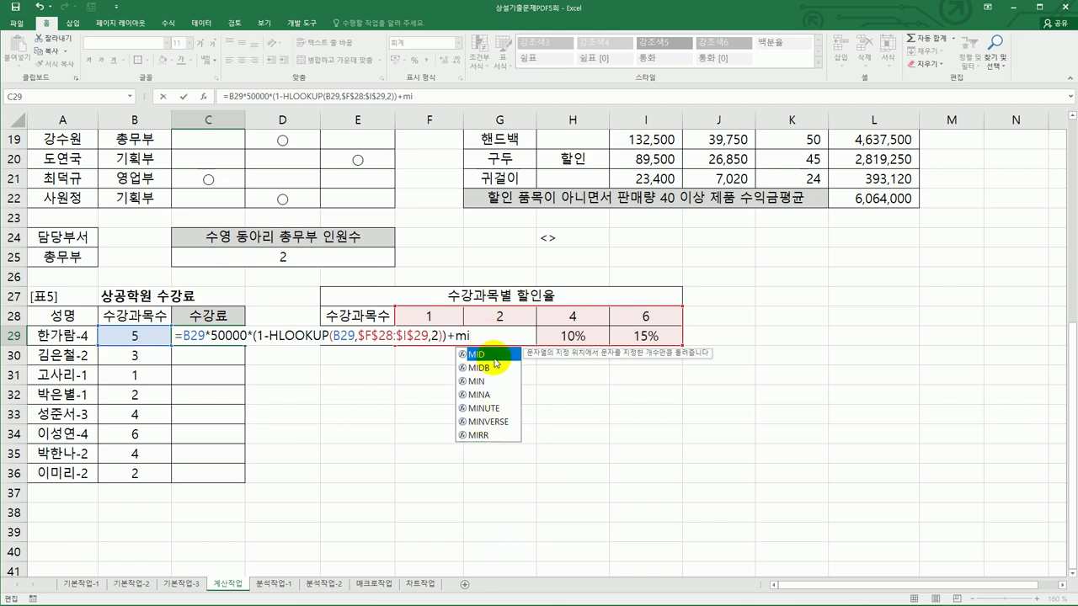
key(Tab)
click(66, 335)
text(,)
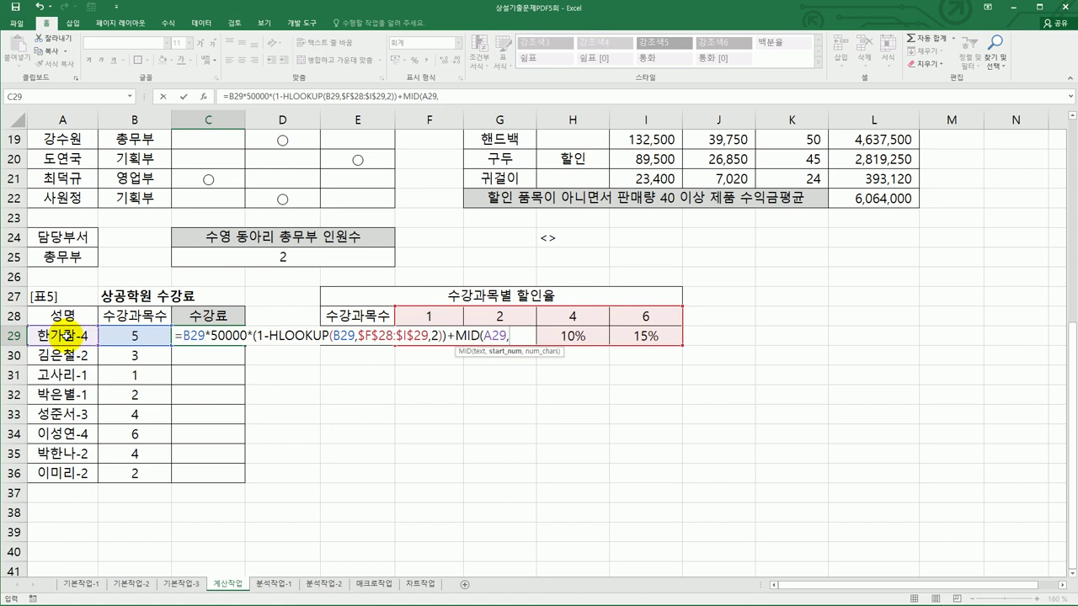
text(5,1)*5000)
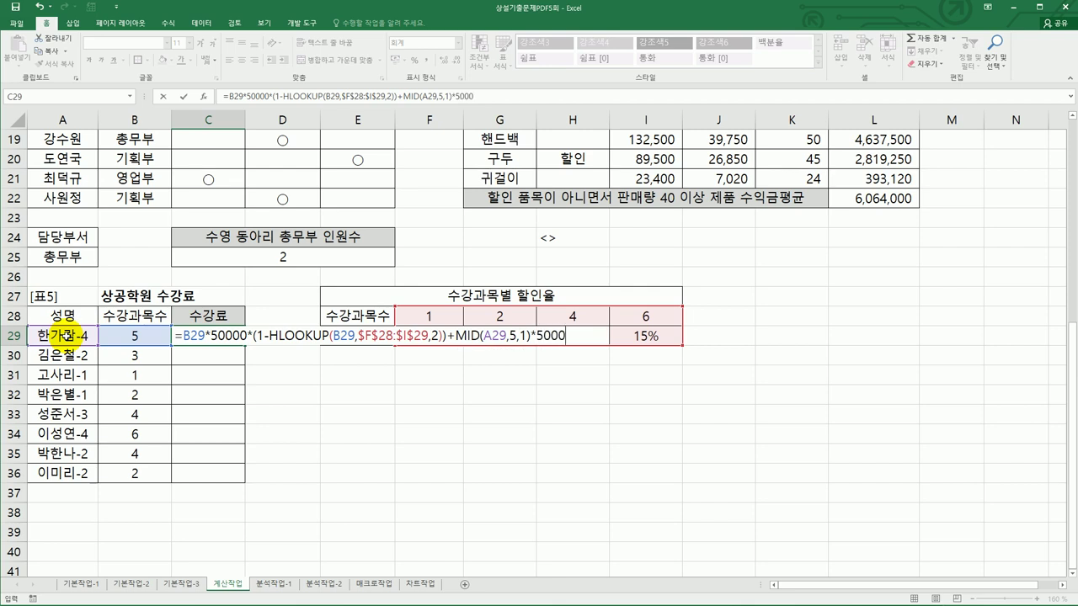
key(Return)
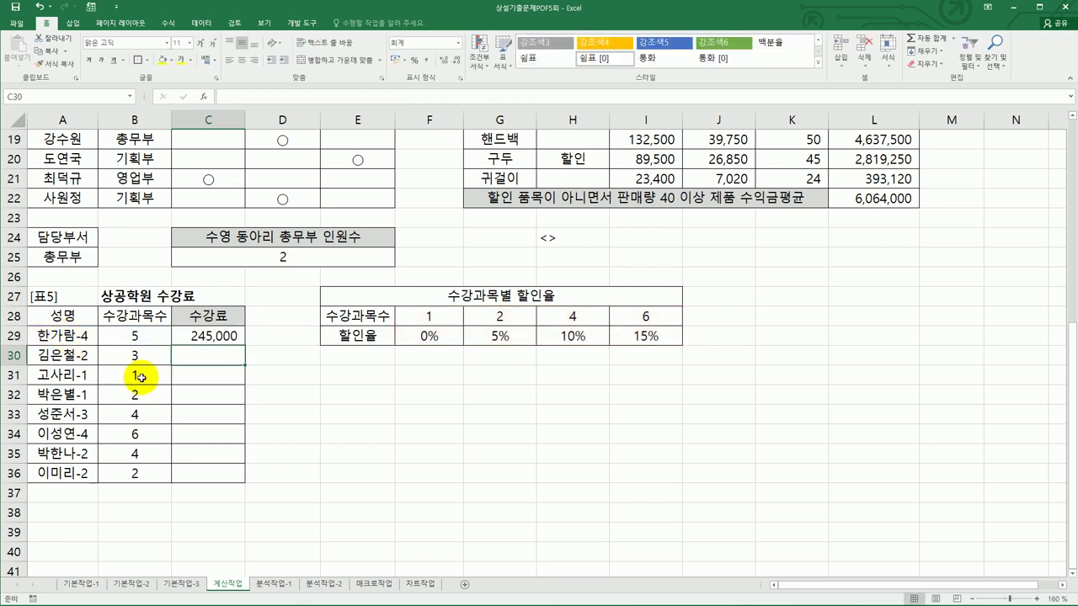
Fill the 수강료 formula from C29 down to C36, and review the 할인율 and 성명 cells it uses.
click(217, 331)
drag(245, 342, 243, 480)
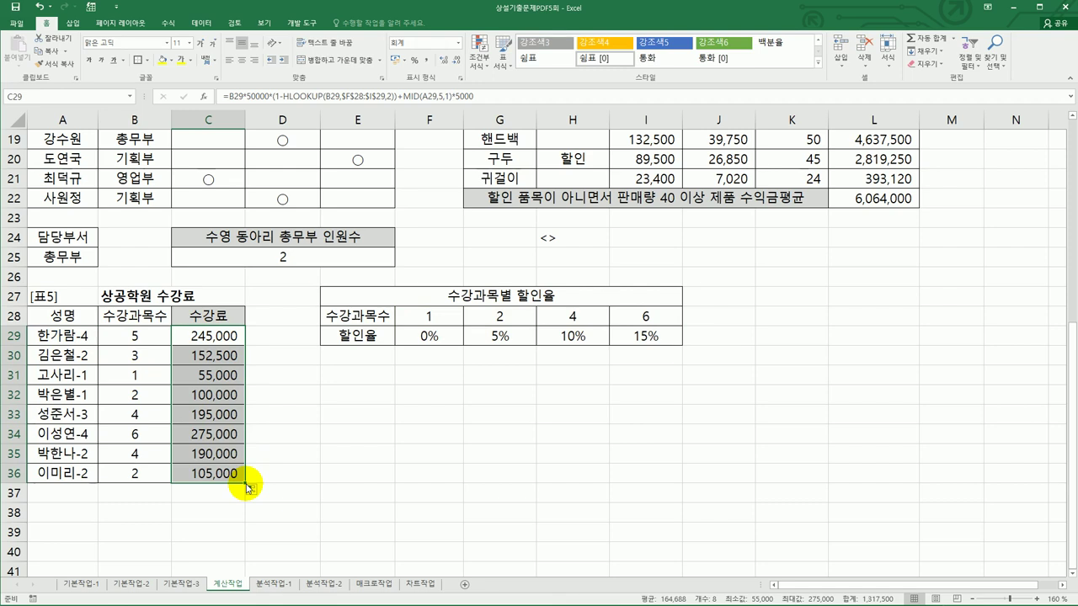
drag(421, 339, 645, 335)
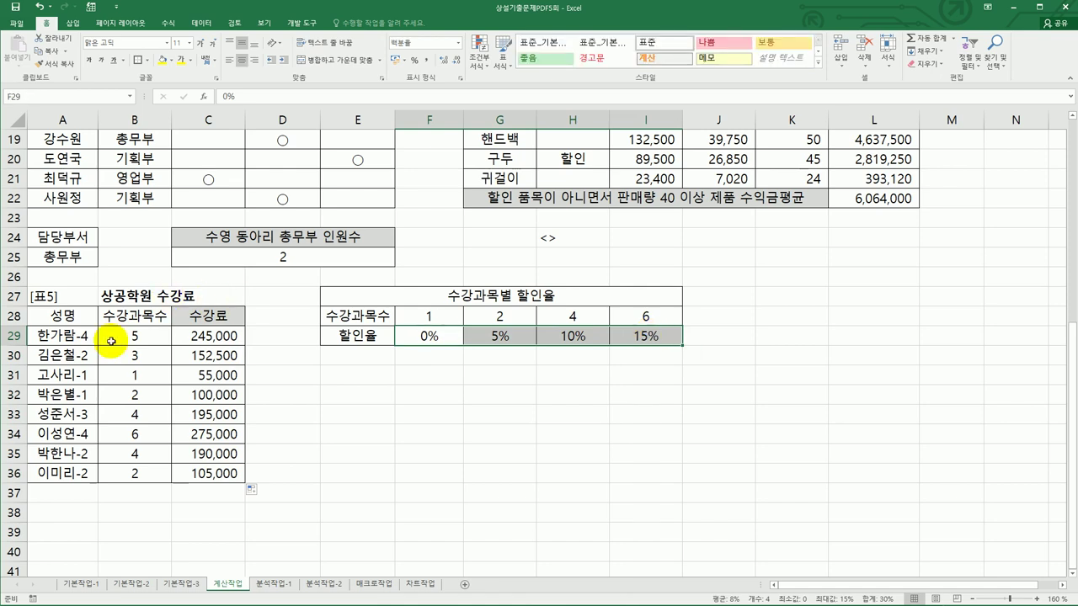
drag(85, 338, 73, 474)
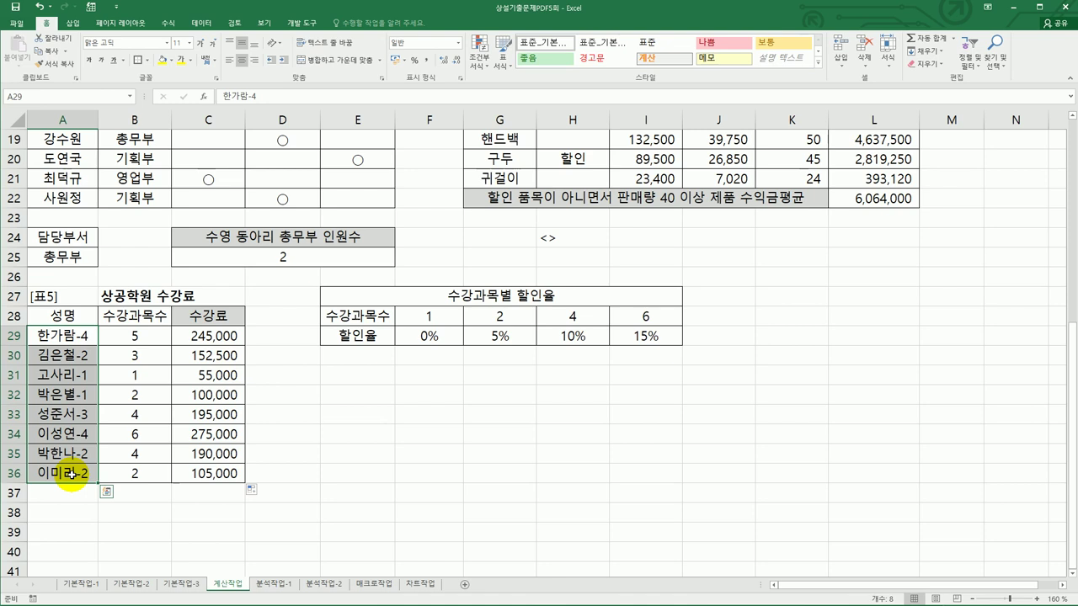
On the 분석작업-1 sheet, sort the car inventory table by 영업소명 in ascending order.
click(281, 586)
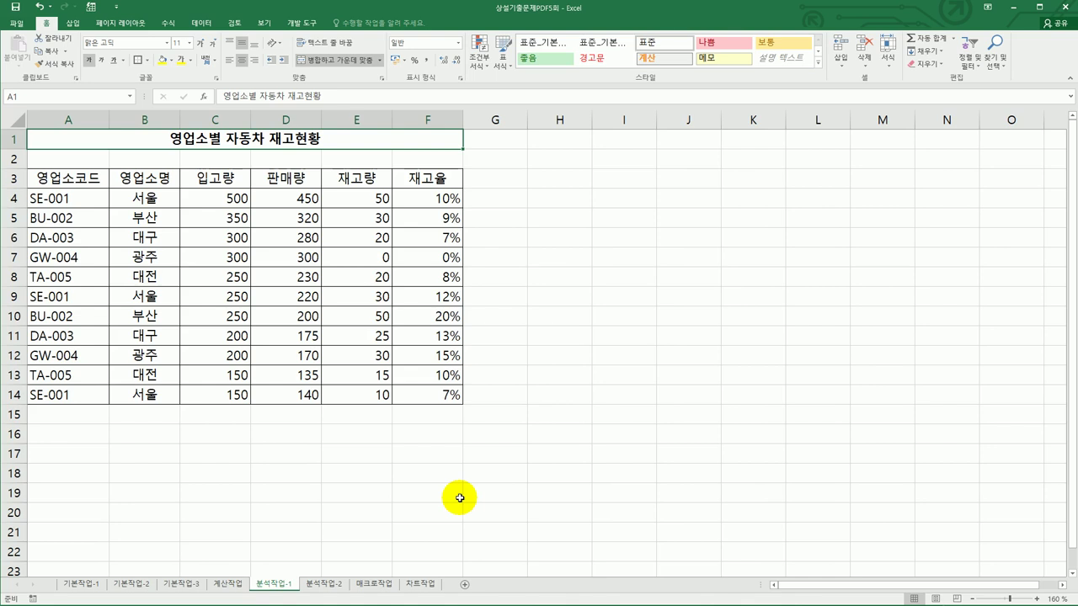
click(145, 236)
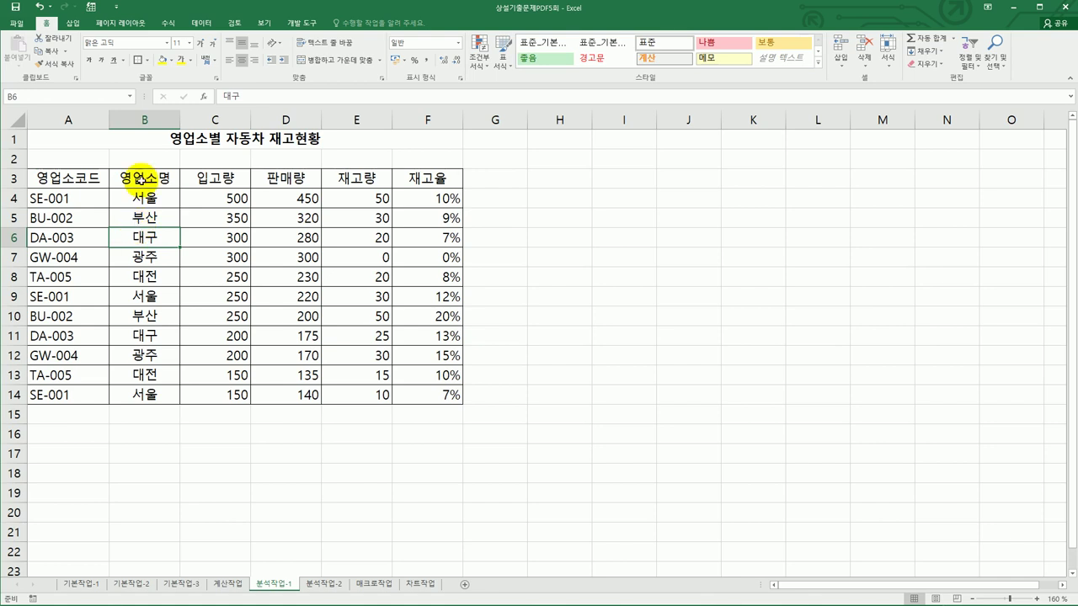
click(139, 289)
click(145, 335)
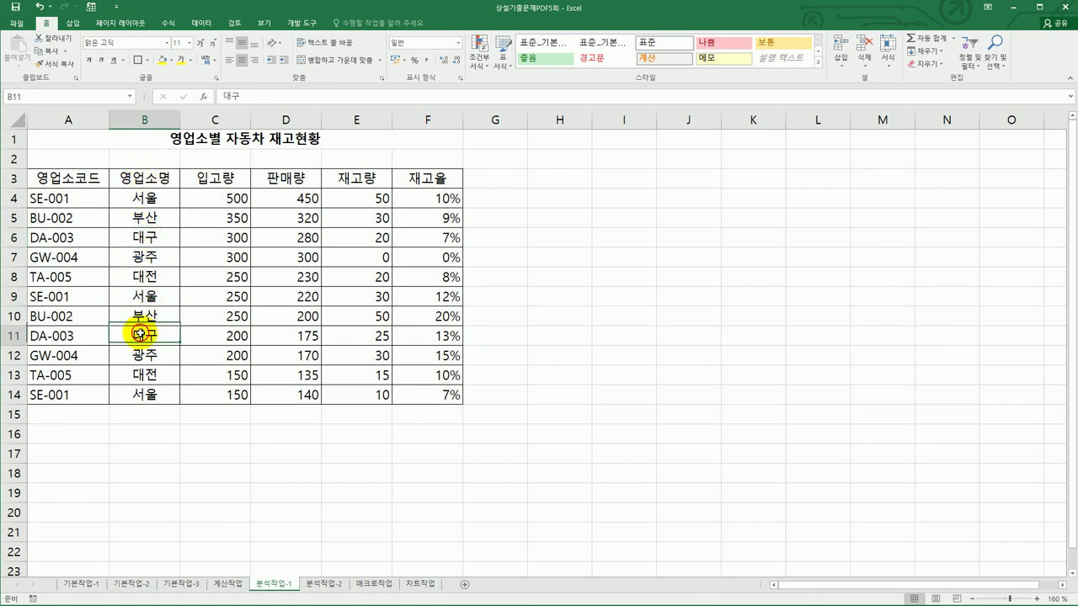
click(206, 23)
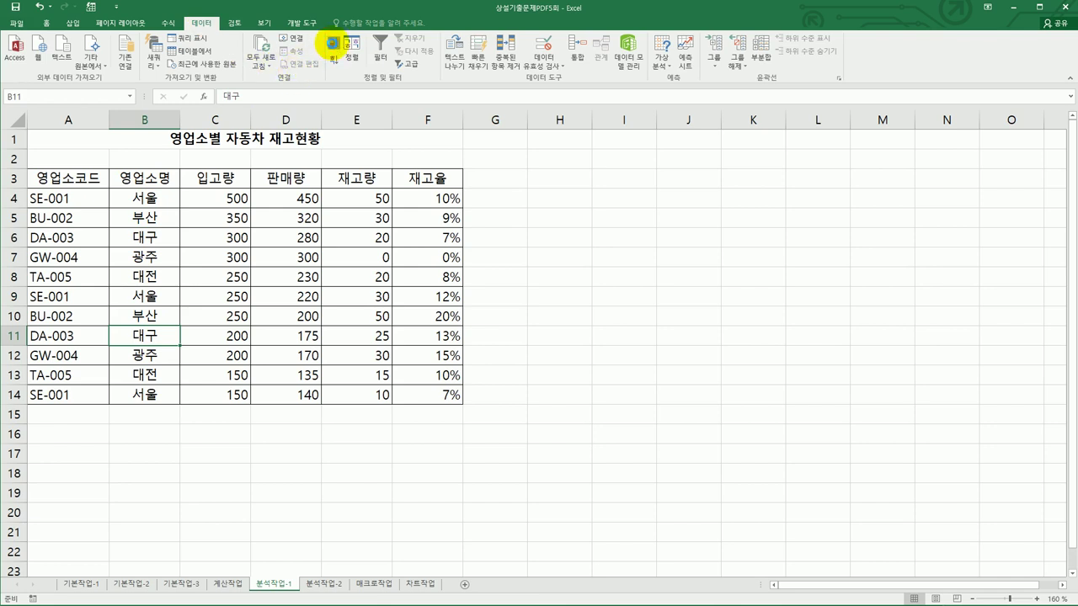
click(333, 48)
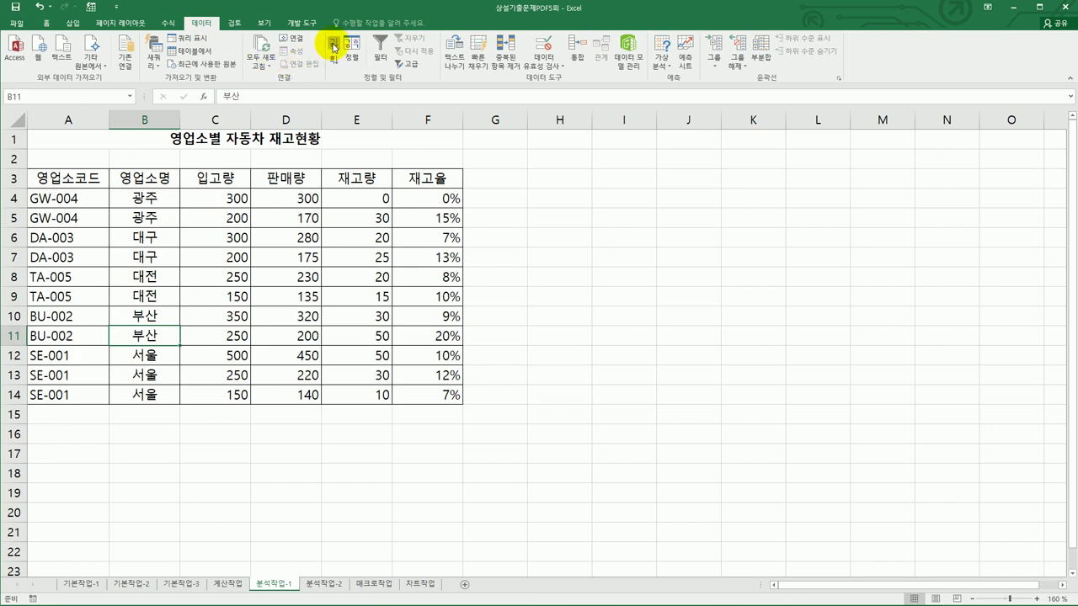
Add subtotals grouped by 영업소명 that calculate the 합계 of 입고량 and 판매량 only.
click(760, 60)
drag(320, 176, 631, 174)
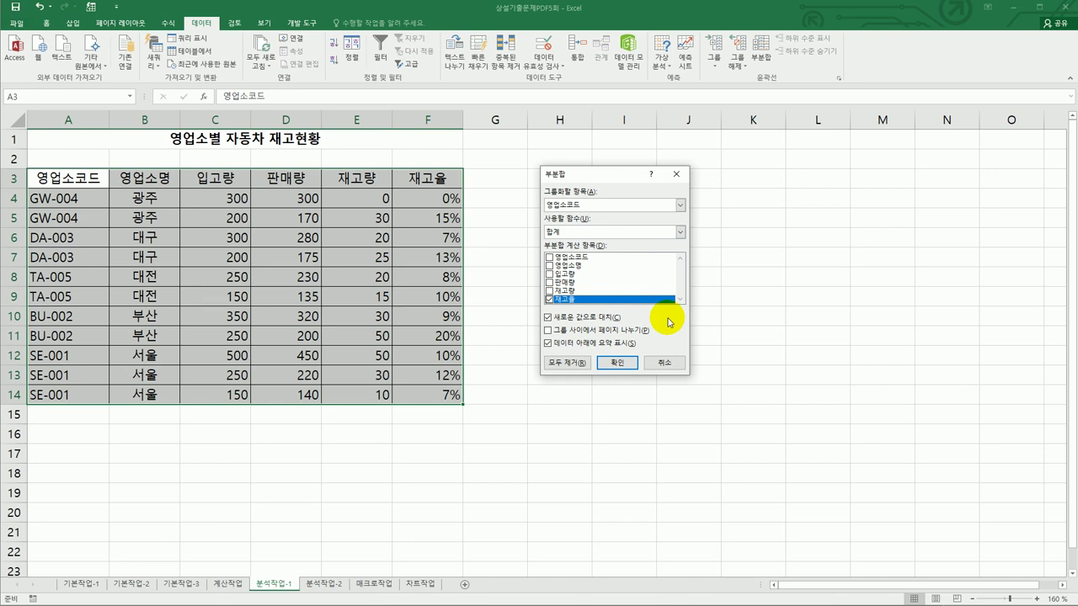
click(647, 206)
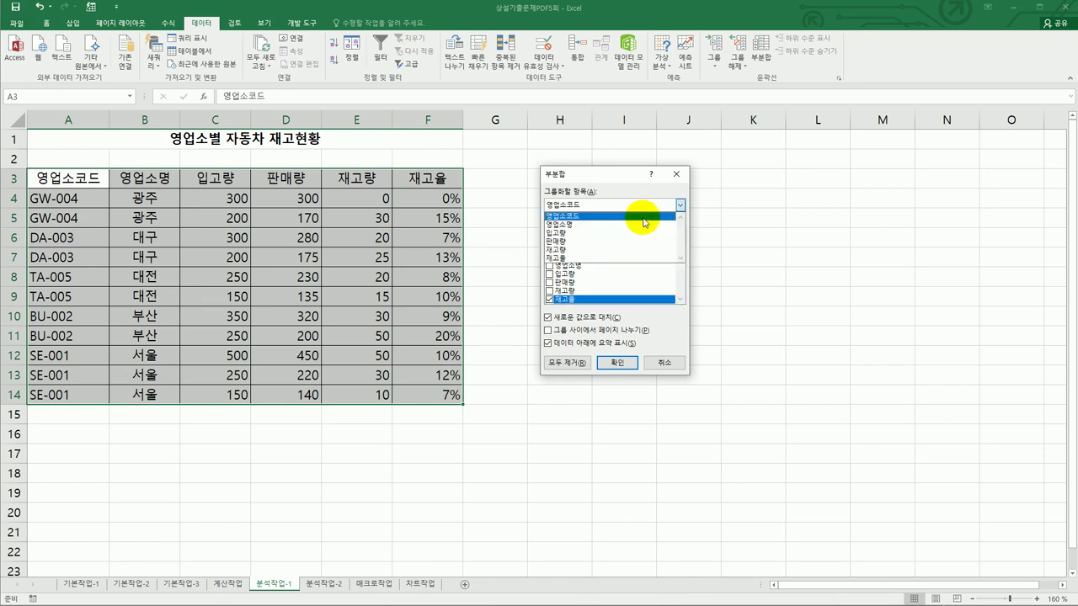
click(638, 224)
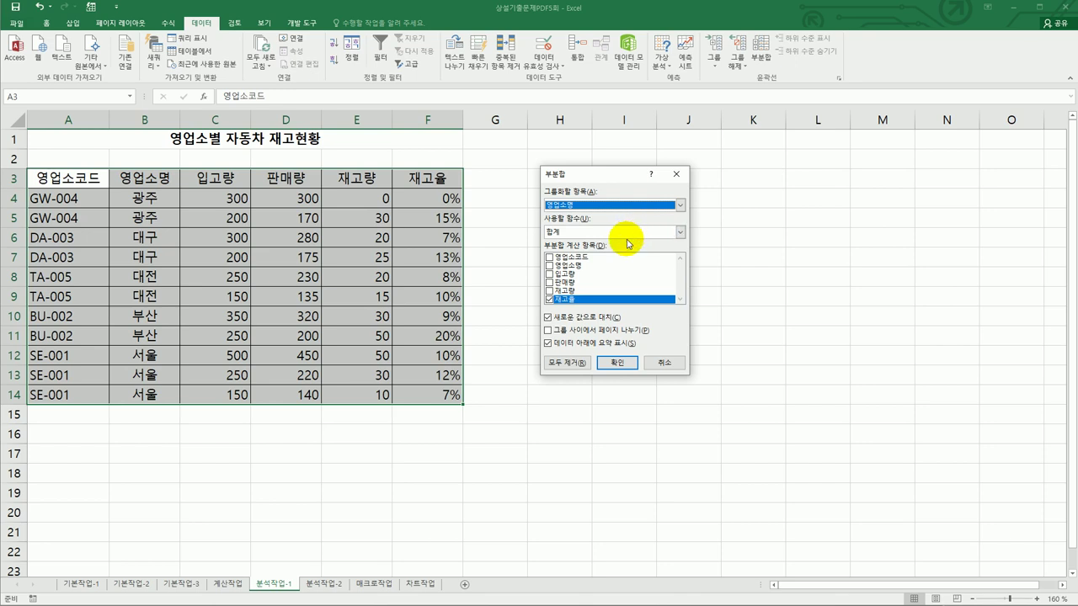
click(549, 299)
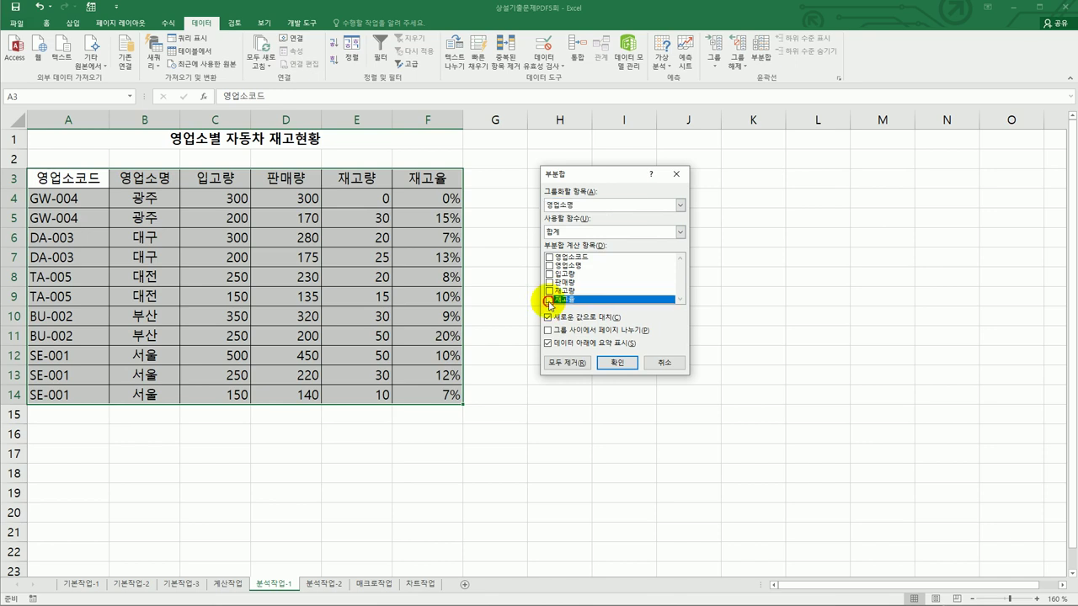
click(549, 275)
click(549, 283)
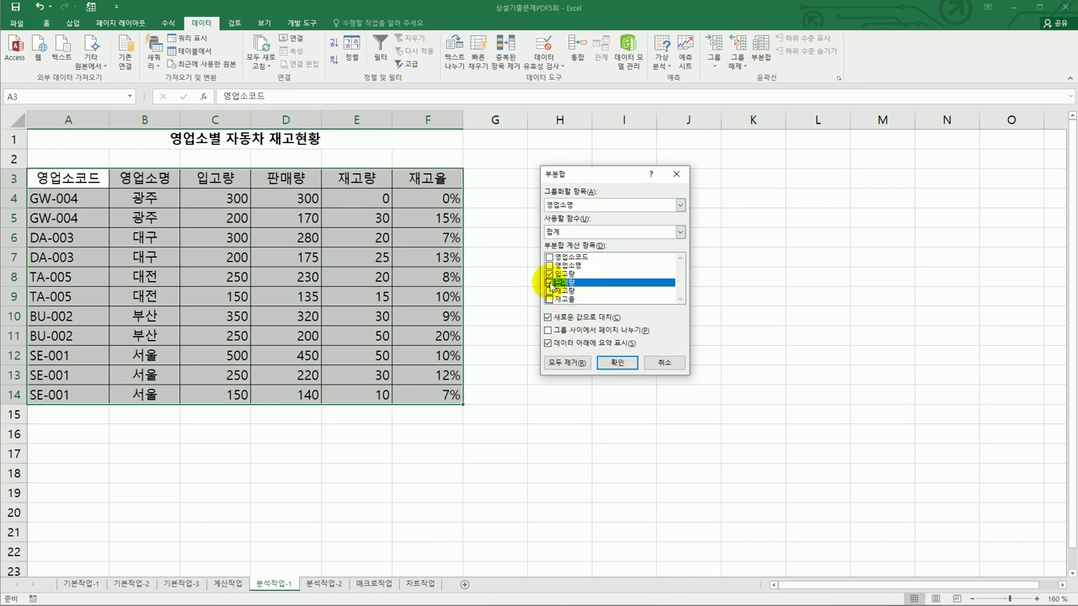
click(620, 363)
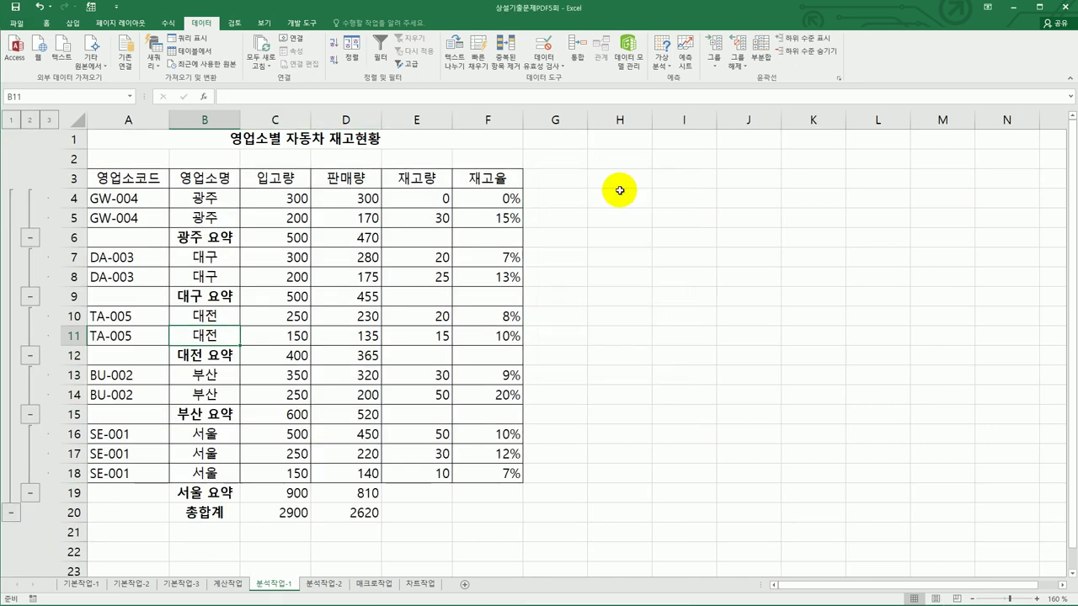
Add a second subtotal per 영업소명 with the 최대값 of 재고량, keeping the existing subtotals, and autofit column B.
click(762, 65)
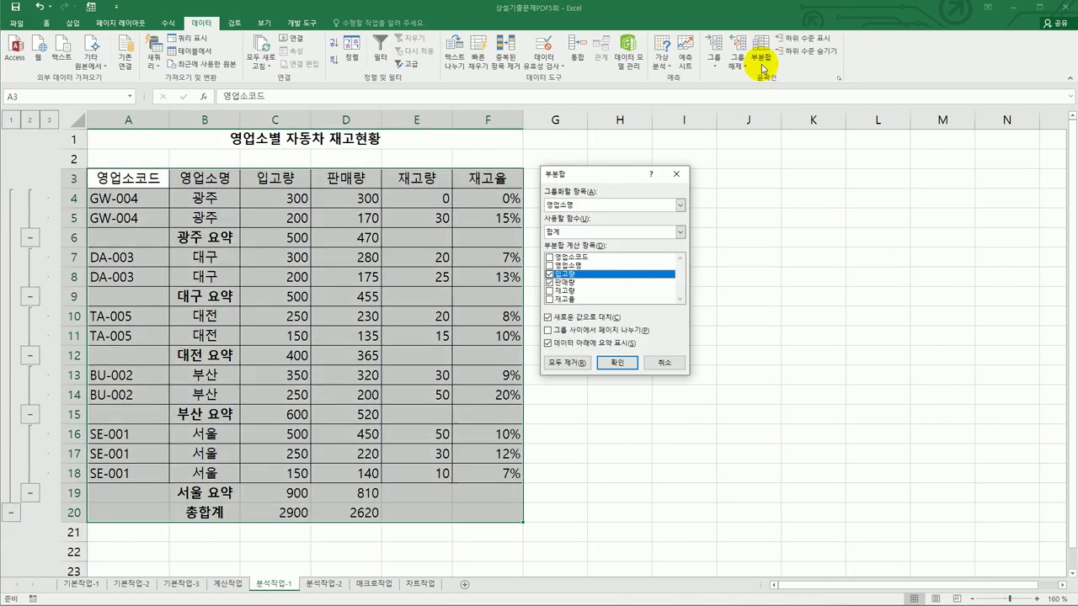
click(615, 237)
click(608, 268)
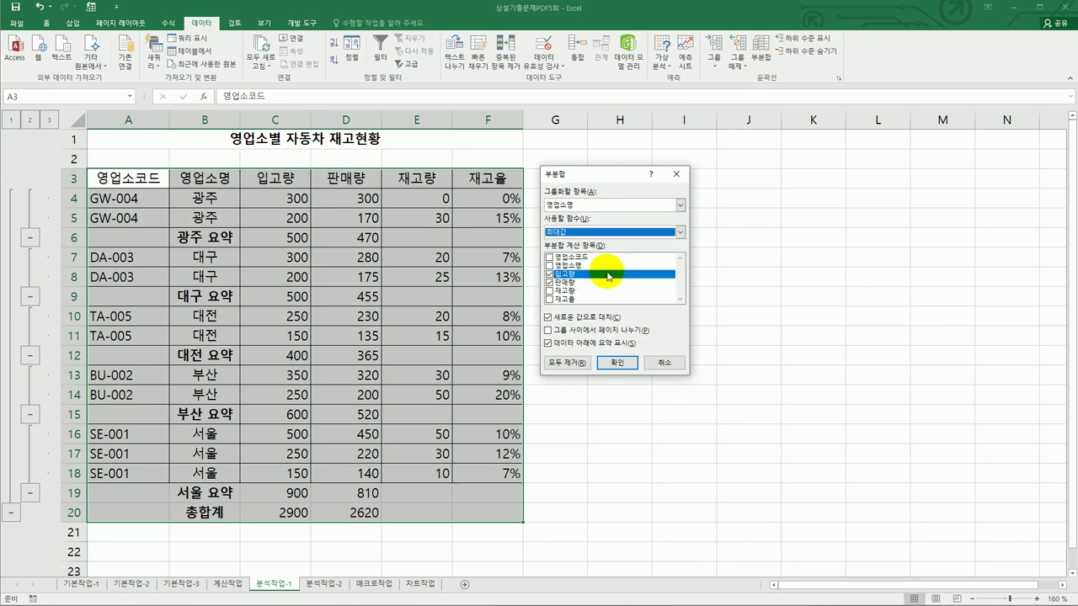
click(549, 273)
click(549, 282)
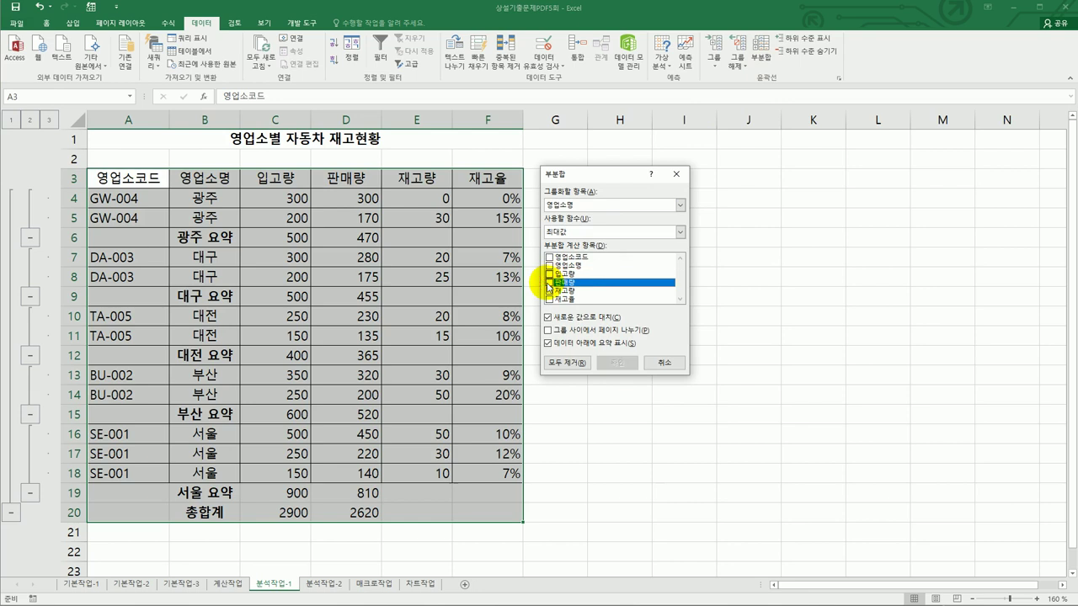
click(549, 292)
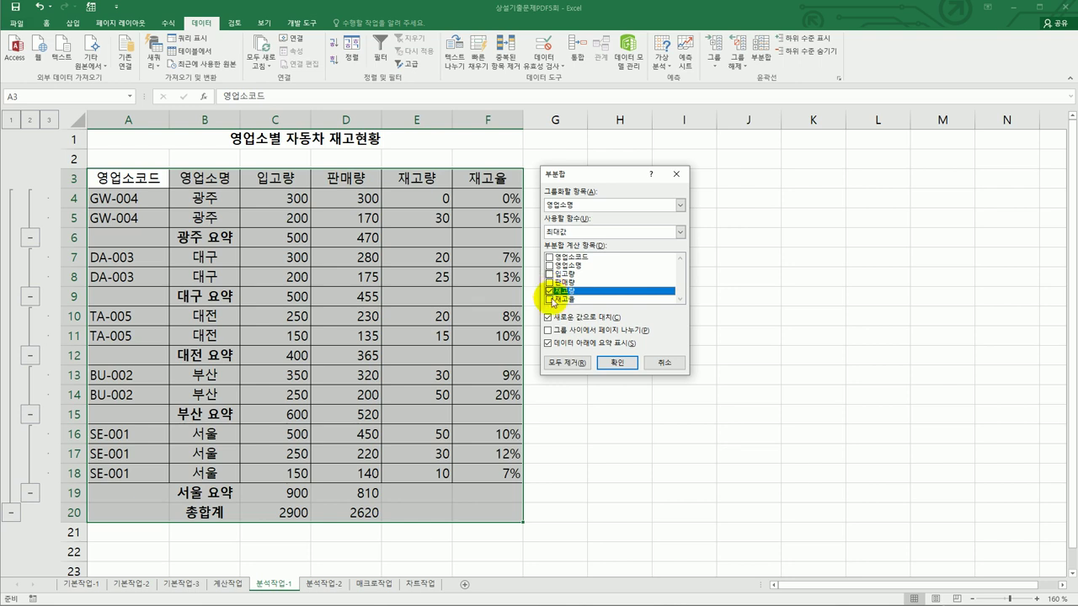
click(556, 318)
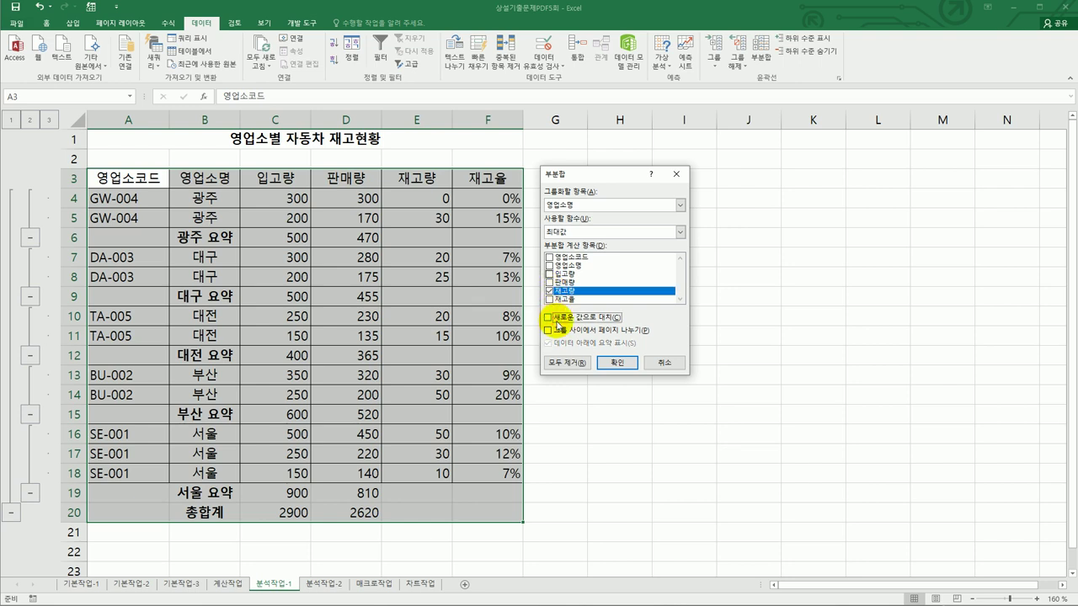
click(605, 366)
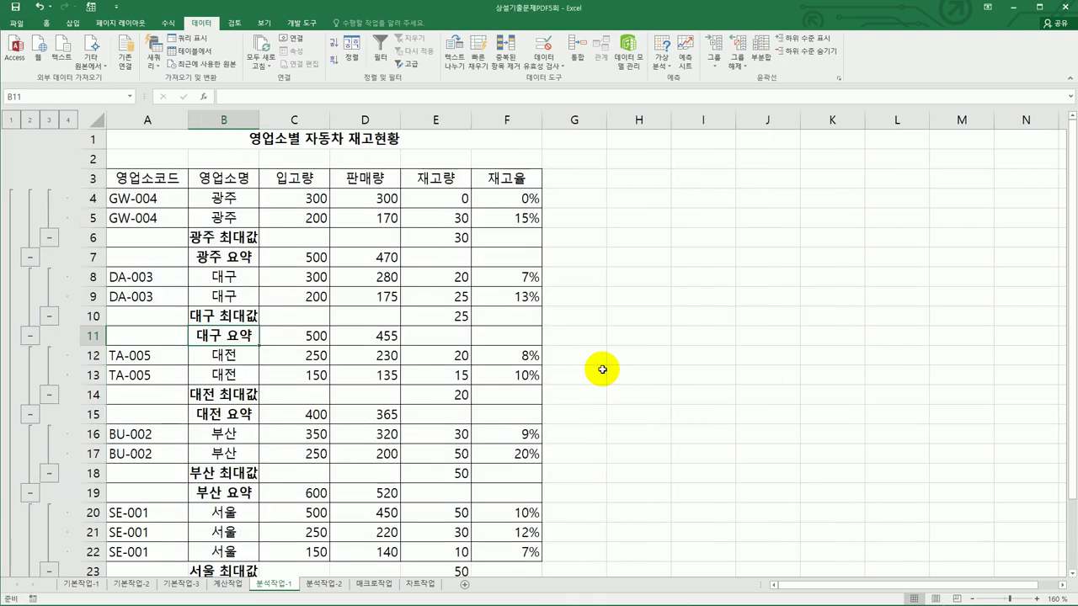
double_click(257, 112)
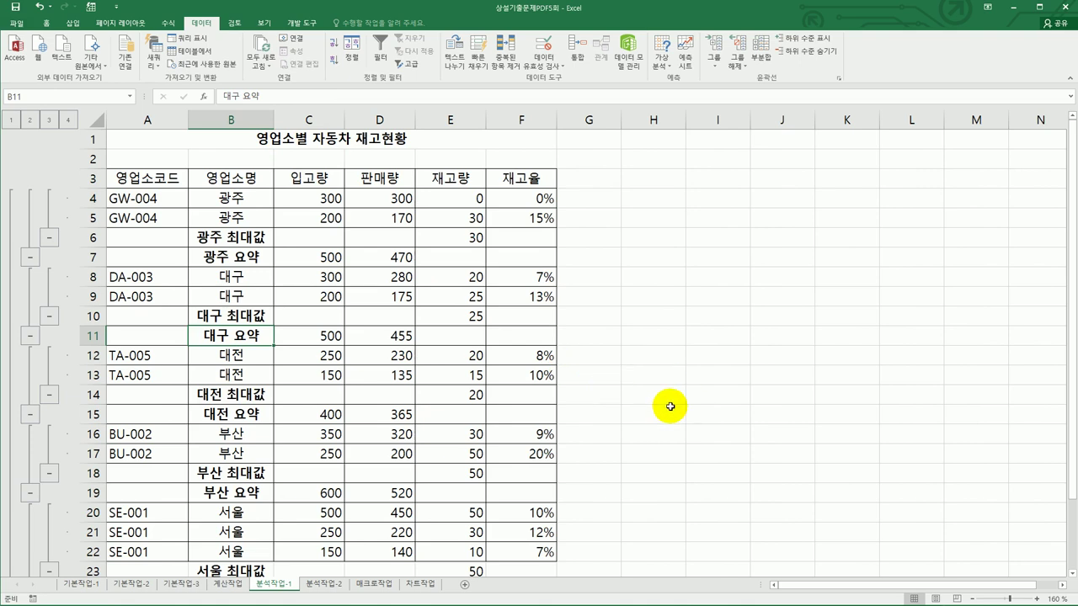
scroll(669, 407, down, 2)
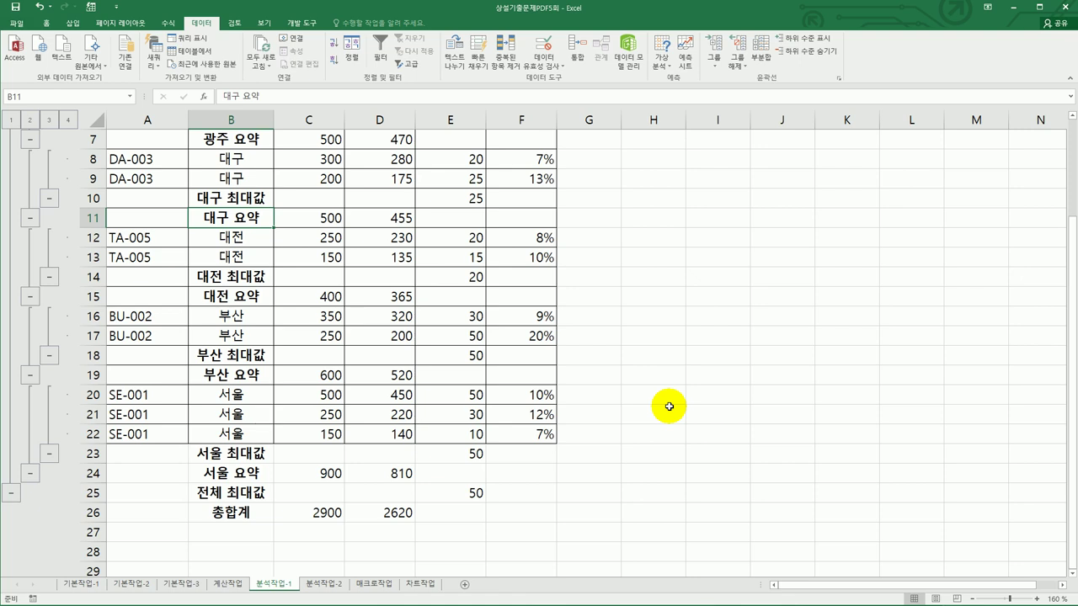
On the 분석작업-2 sheet, start a data consolidation into 표4, using E10:G17 as the destination range.
click(337, 583)
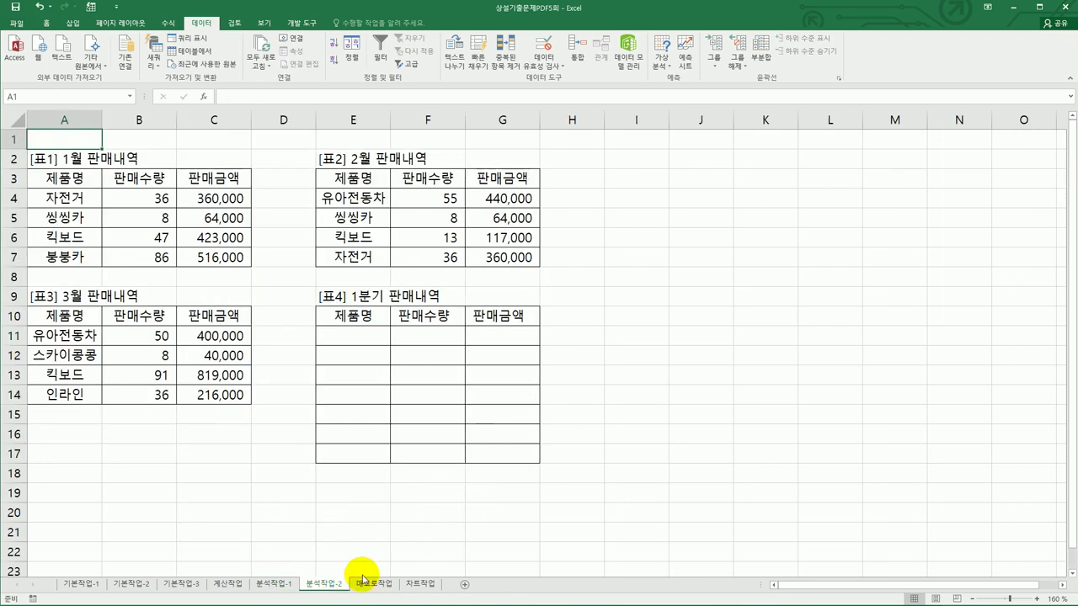
click(642, 497)
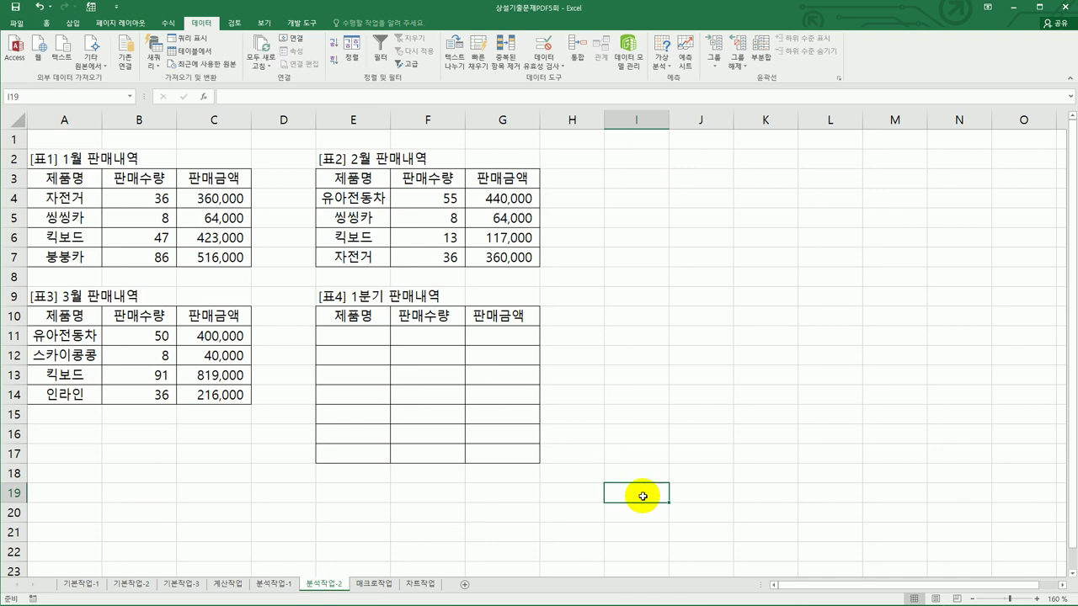
click(71, 175)
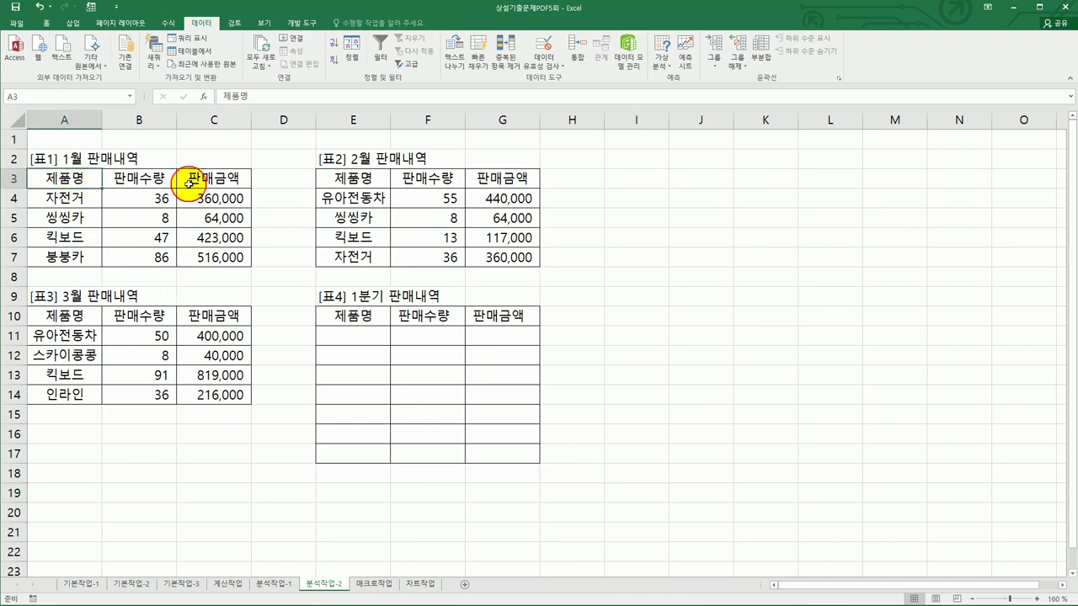
click(335, 179)
click(144, 335)
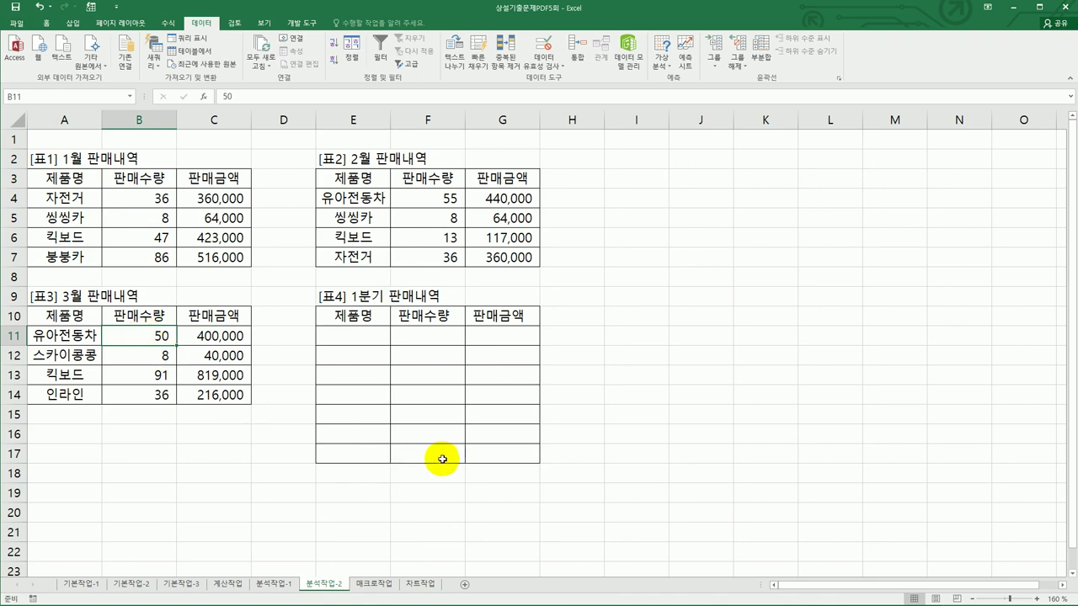
drag(374, 321, 498, 457)
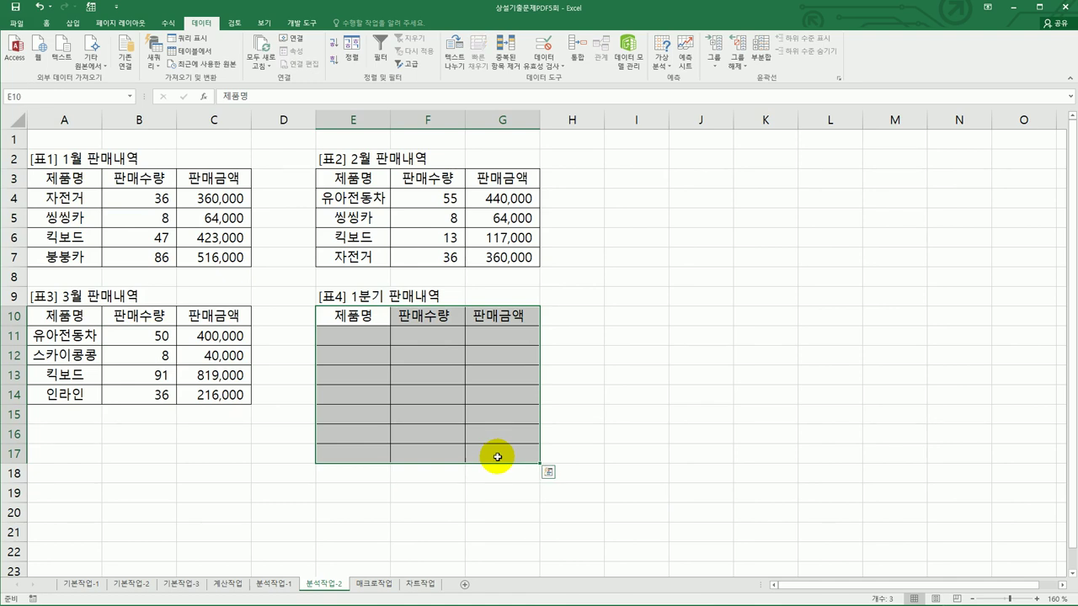
drag(327, 337, 485, 450)
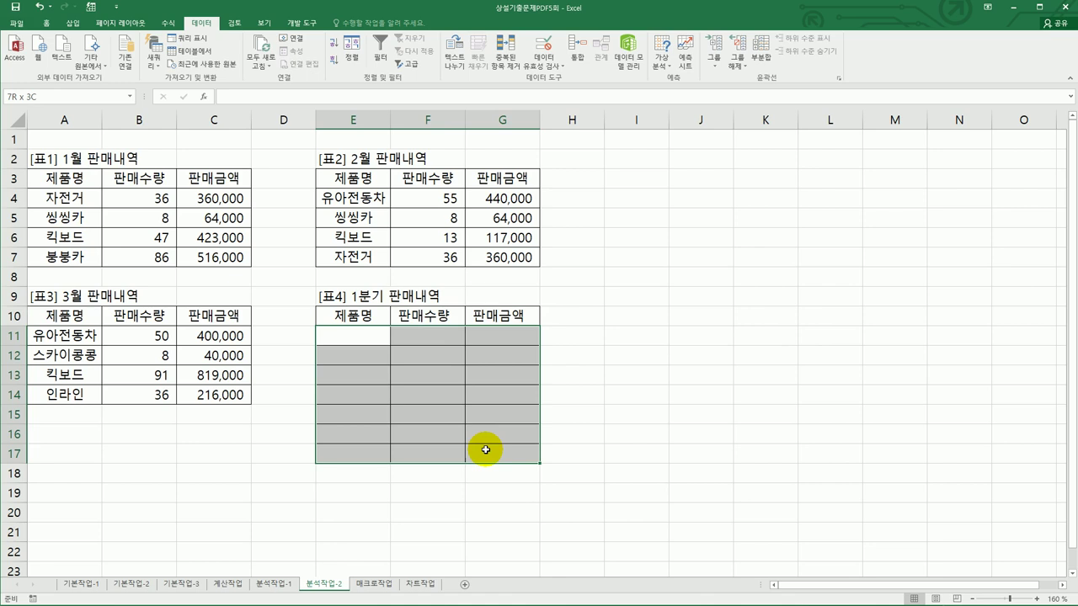
drag(361, 315, 493, 453)
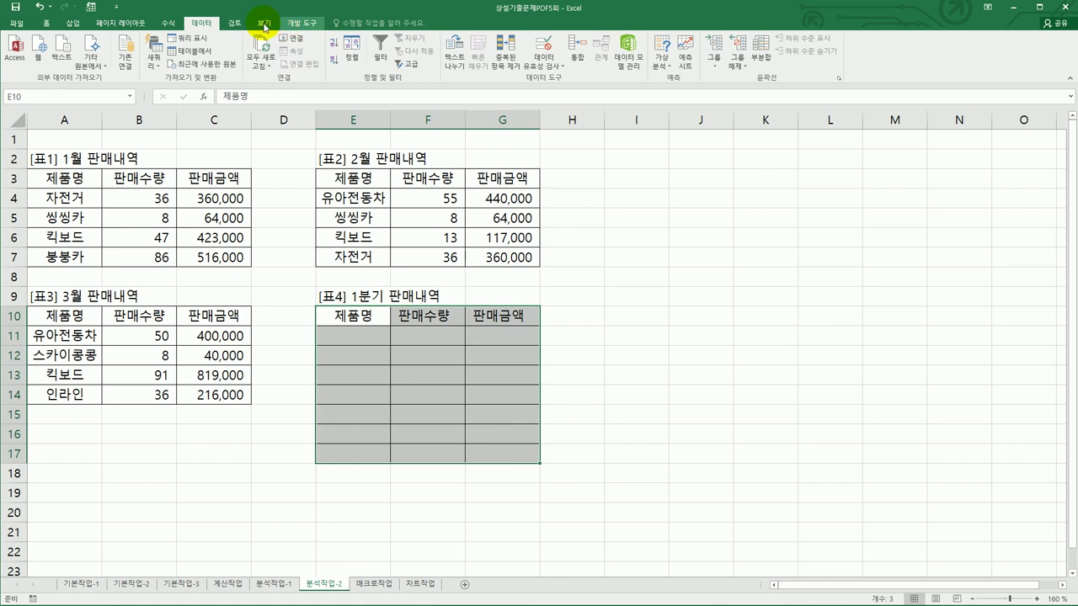
click(580, 54)
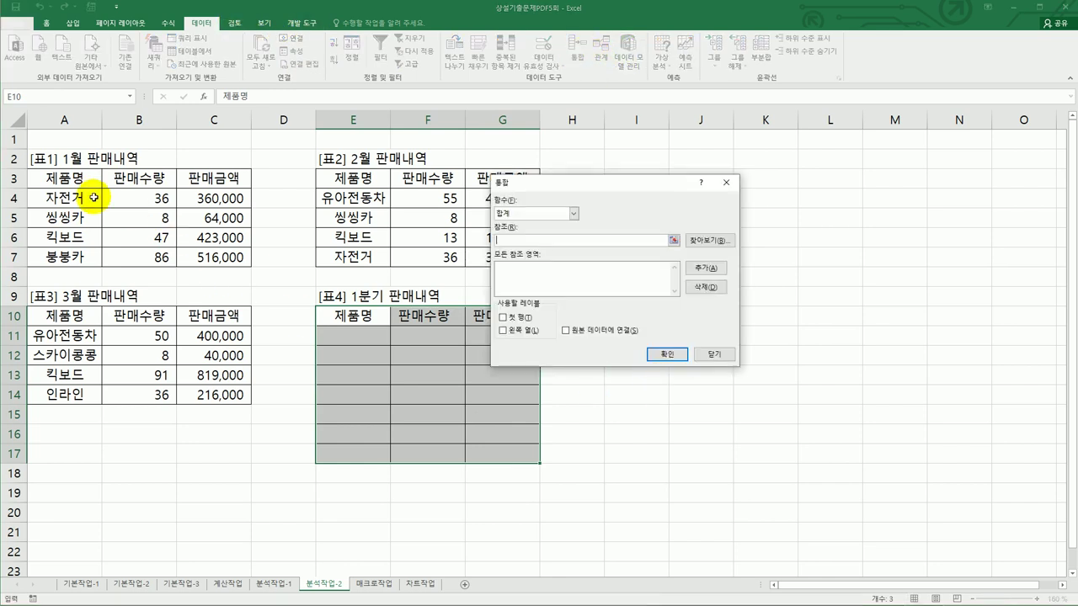
Add the ranges A3:C7, E3:G7 and A10:C14 of 표1, 표2 and 표3 as consolidation references.
drag(72, 179, 212, 257)
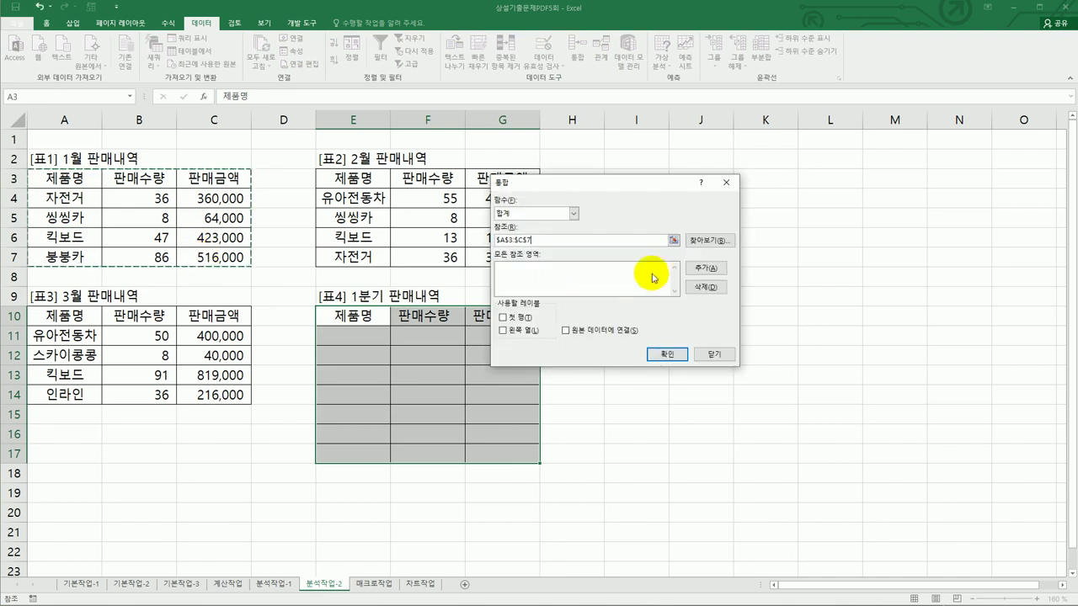
click(707, 269)
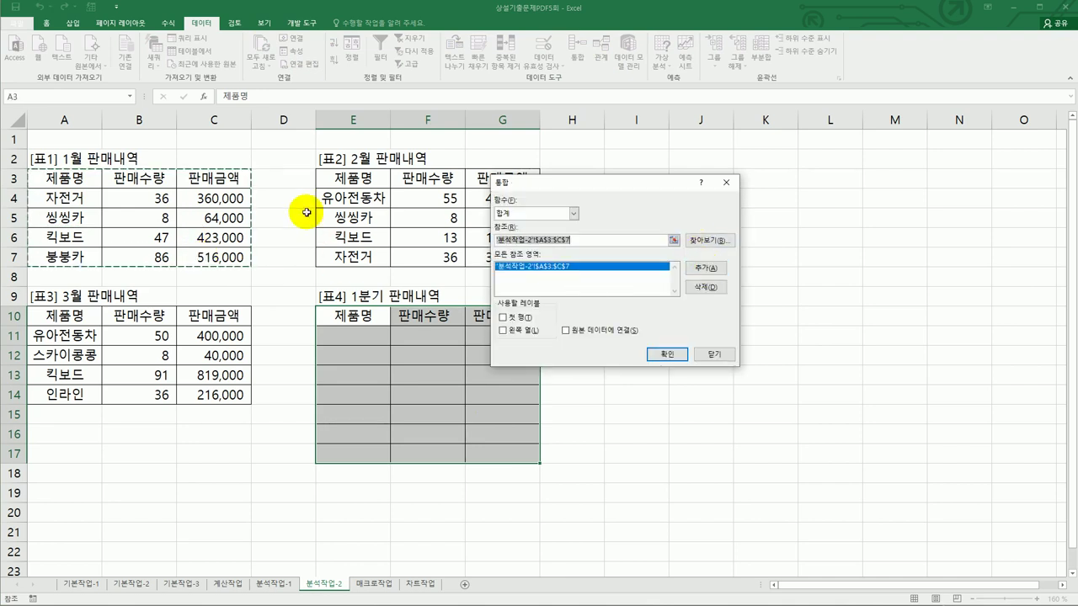
drag(324, 175, 492, 256)
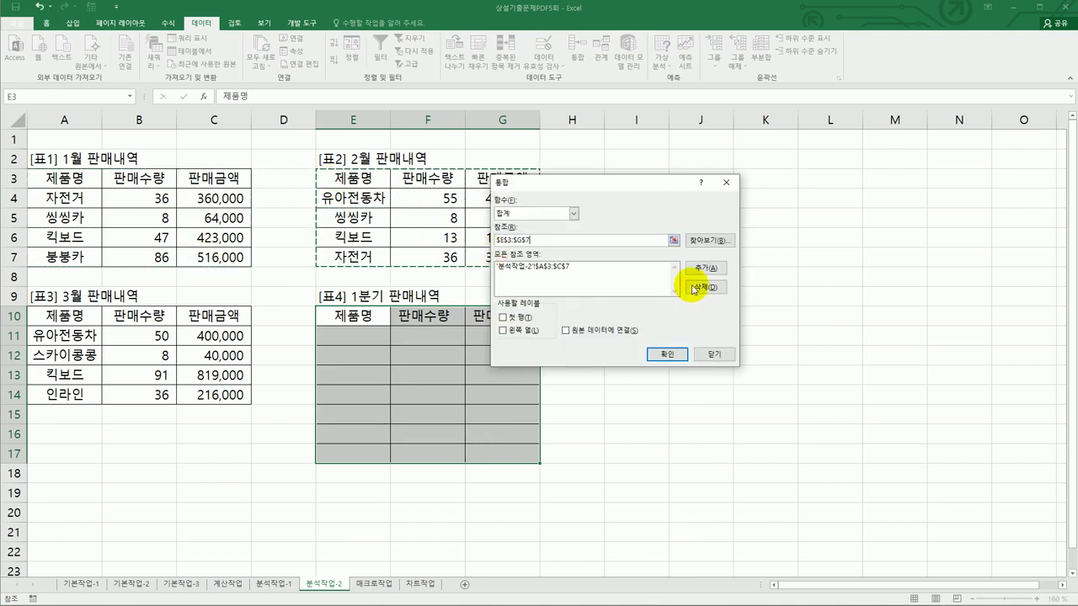
click(708, 268)
drag(77, 316, 253, 401)
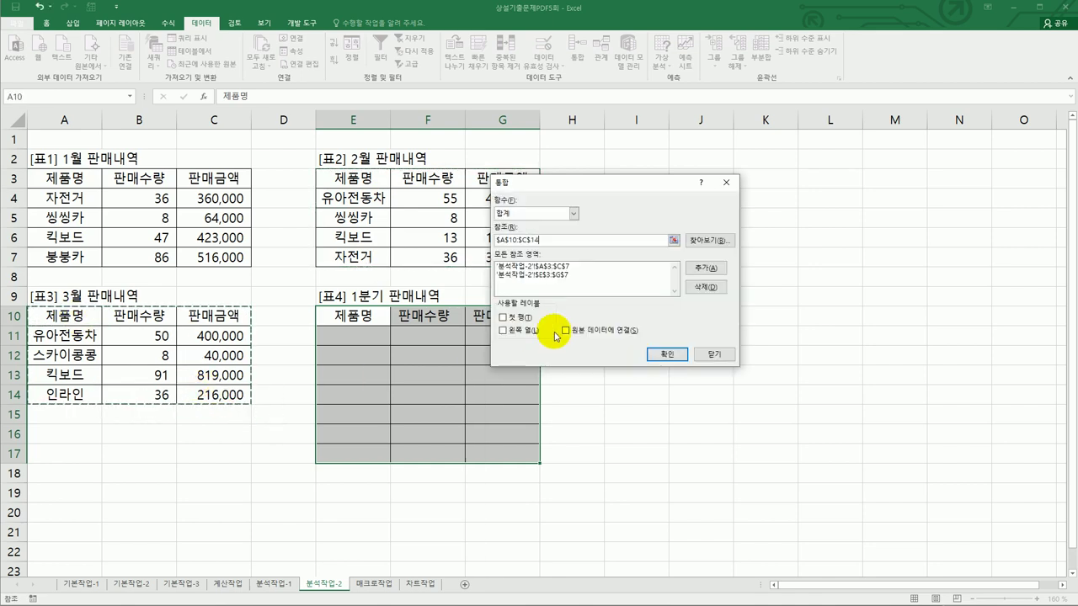
click(705, 269)
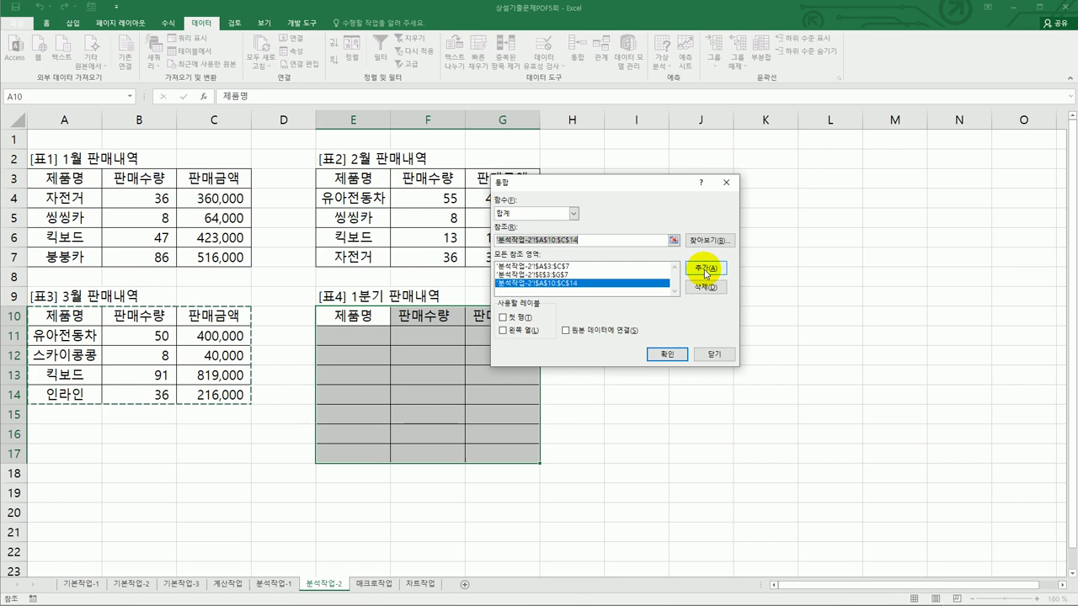
Use the first row and left column as labels, and apply the 합계 consolidation to 표4.
click(510, 317)
click(512, 331)
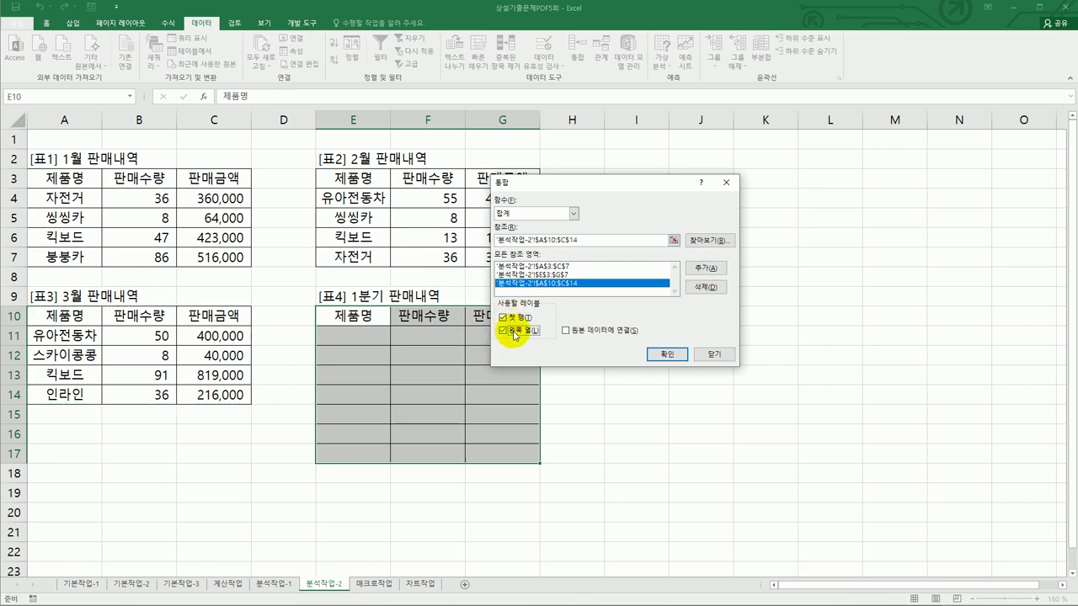
click(668, 355)
click(669, 355)
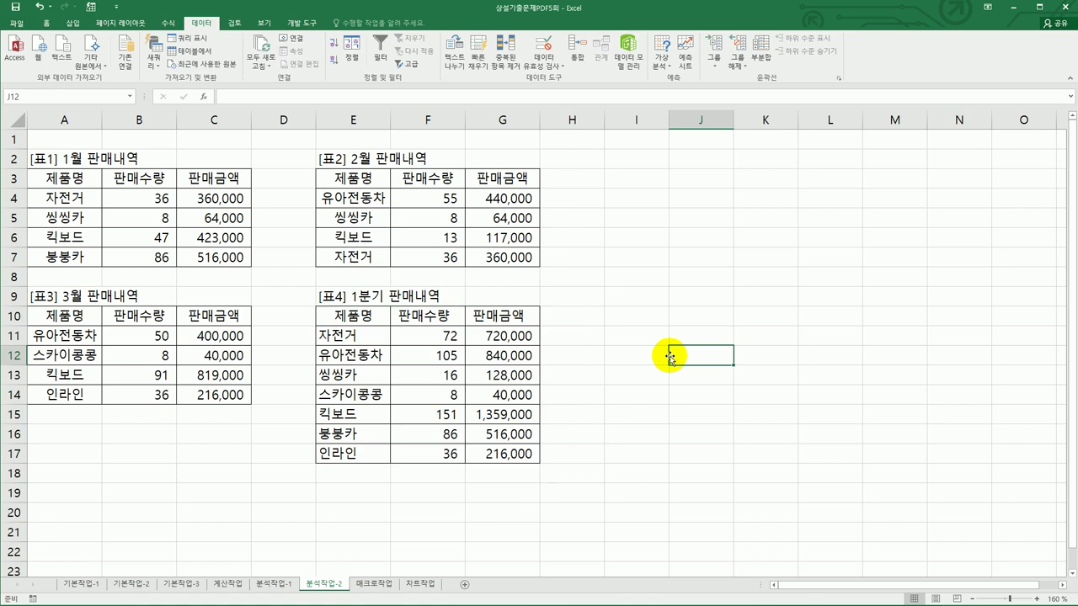
On the 매크로작업 sheet, draw a form-control button covering cells B14:C15.
click(374, 583)
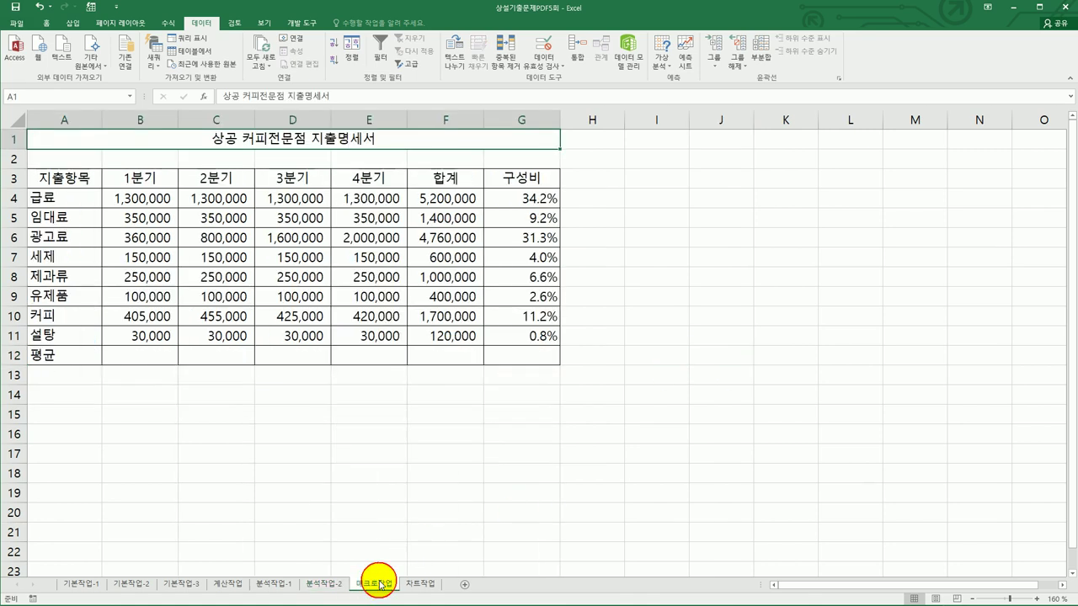
click(650, 442)
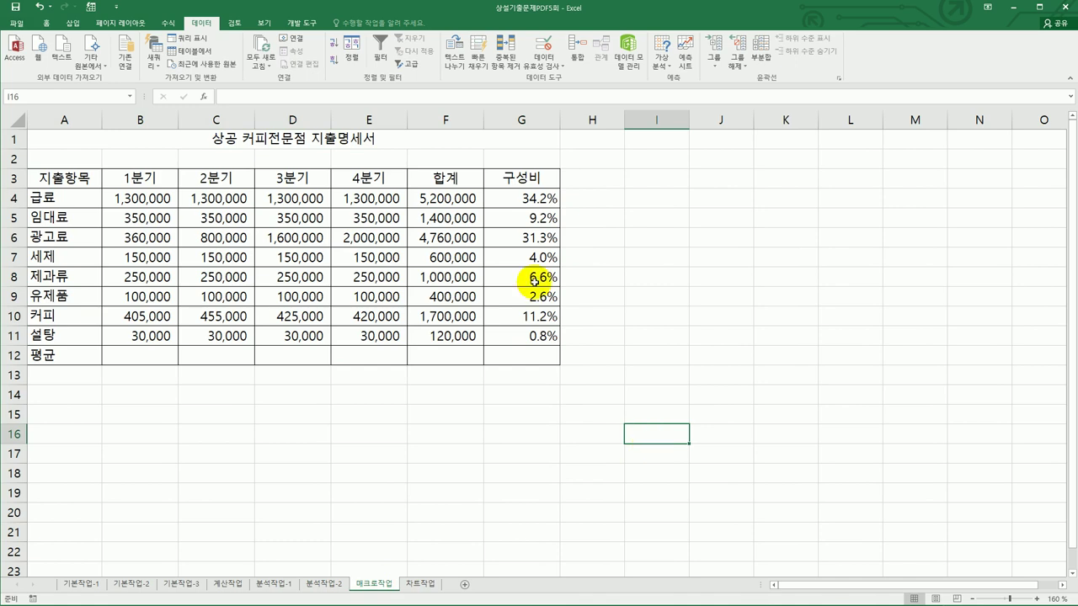
click(302, 25)
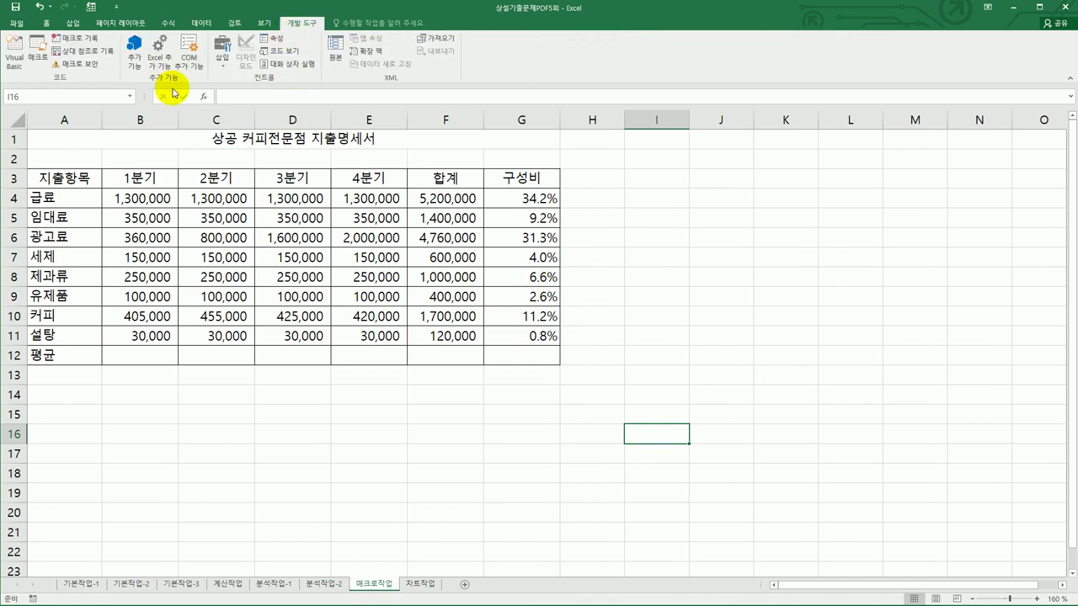
click(220, 60)
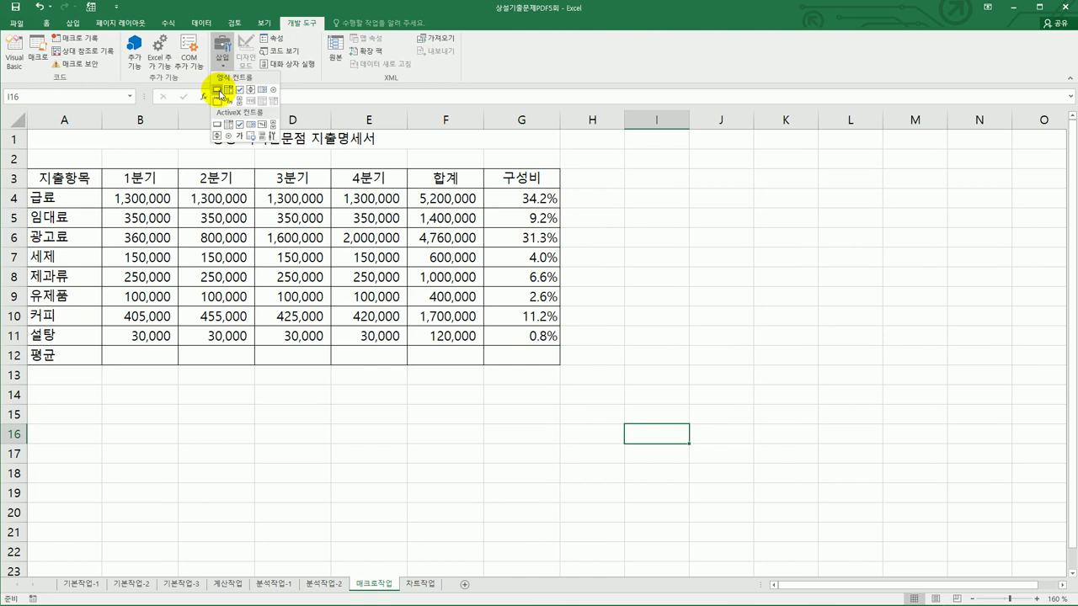
click(218, 90)
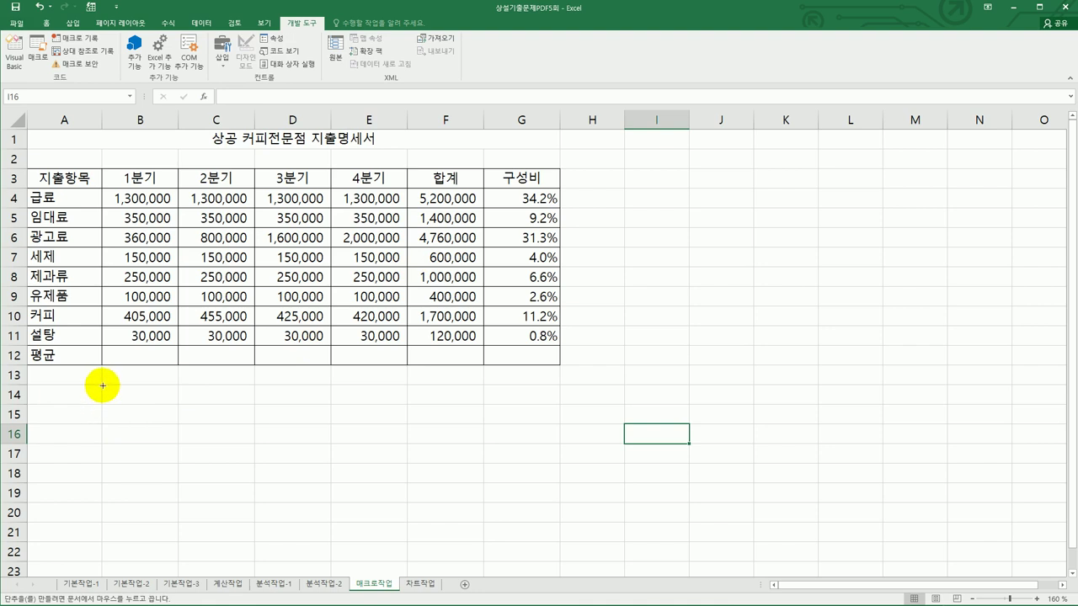
mouse_move(101, 386)
mouse_down()
mouse_move(180, 397)
mouse_move(221, 413)
mouse_move(222, 424)
mouse_up()
Name the button's macro 평균 and start recording it, stored in 현재 통합 문서.
drag(646, 174, 755, 210)
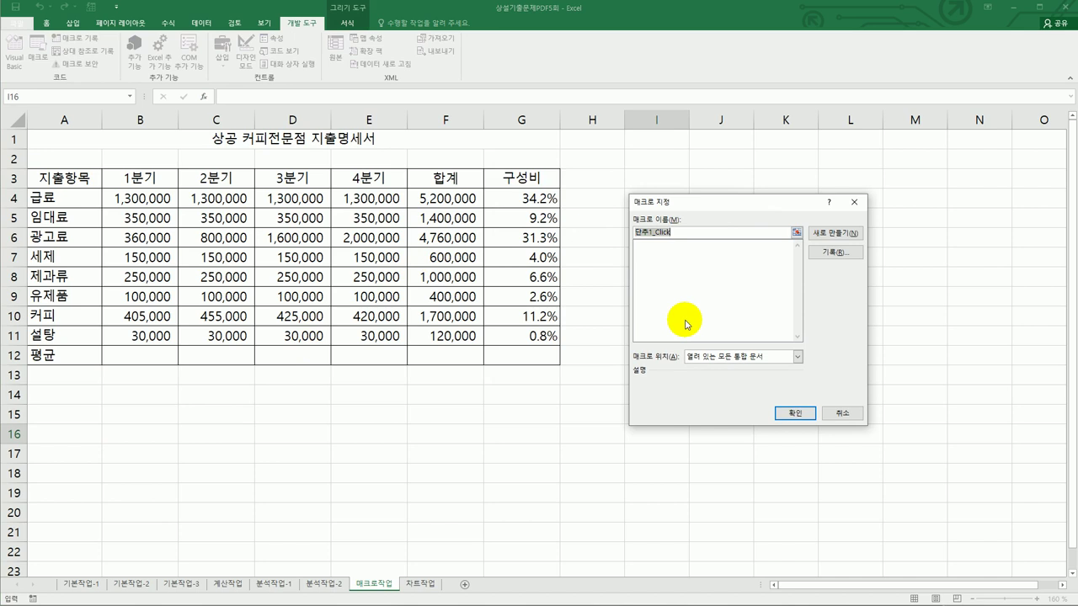
text(평균)
key(BackSpace)
key(BackSpace)
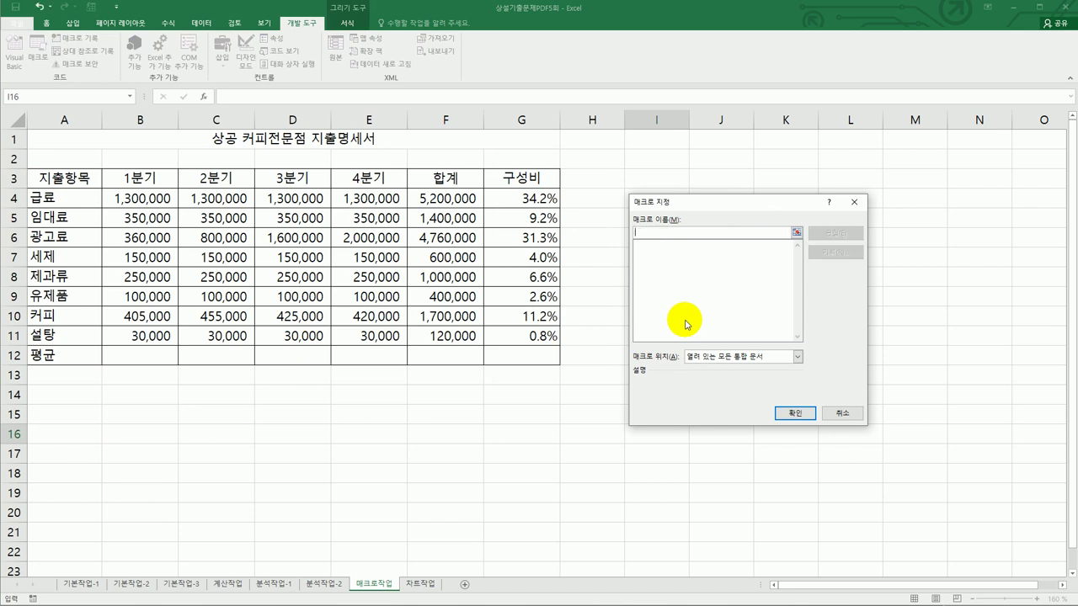
text(평균)
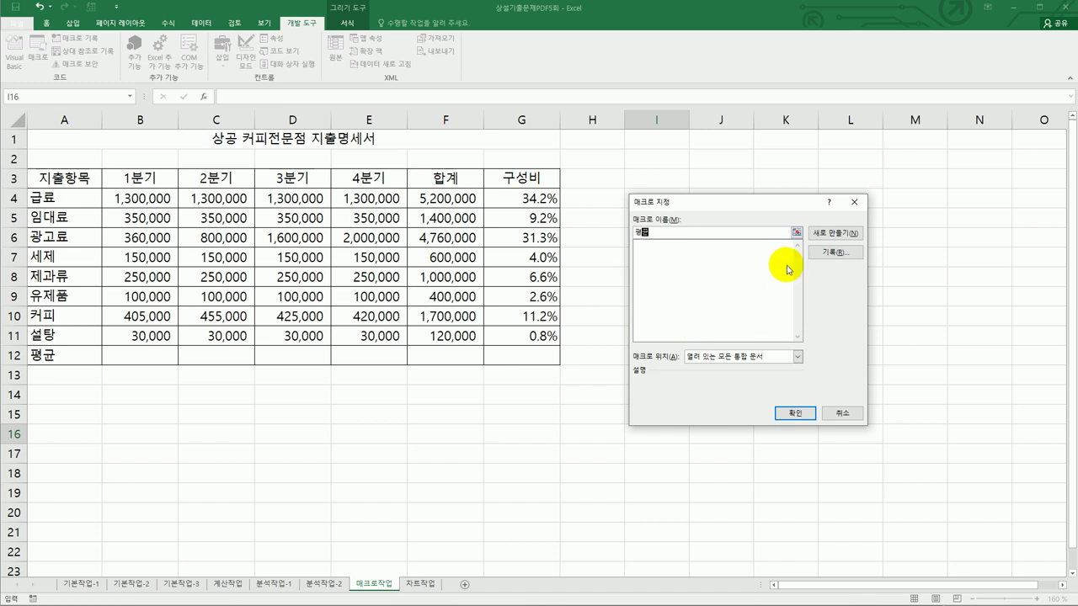
click(833, 252)
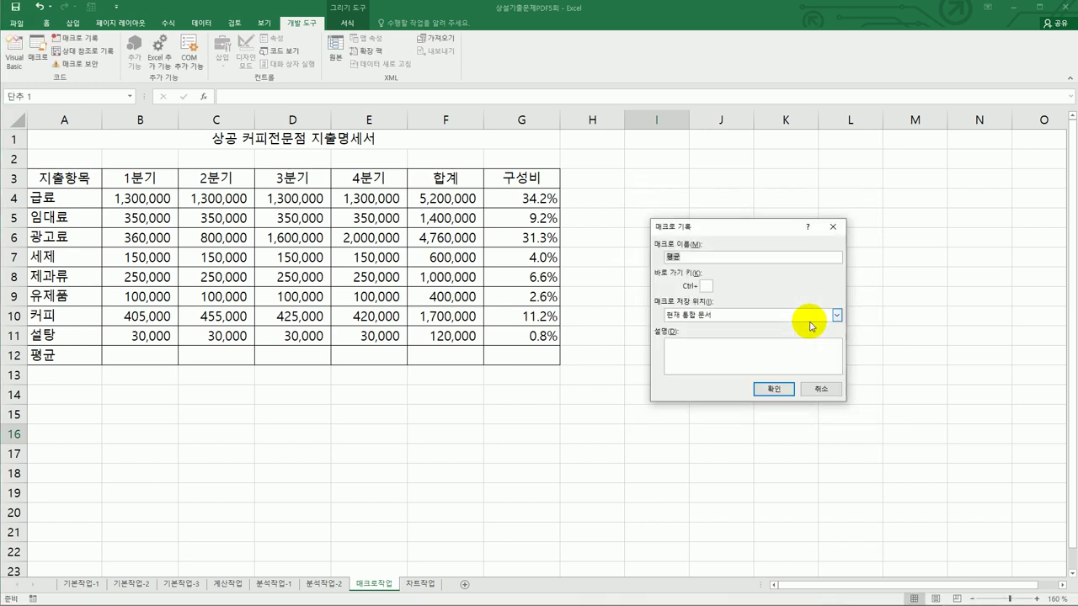
click(773, 389)
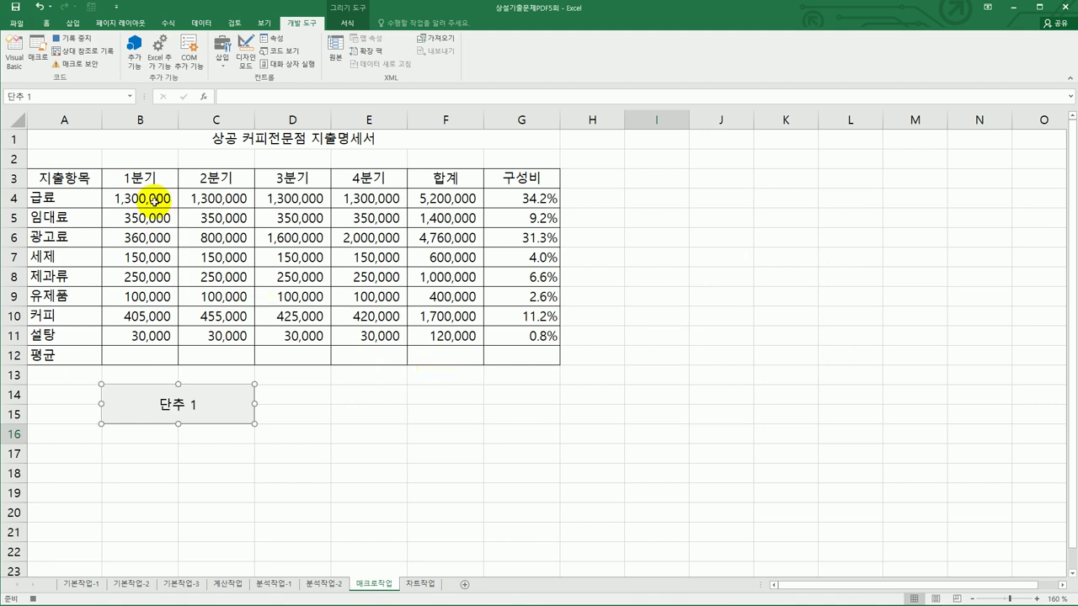
Record the column averages of B4:F11 into B12:F12, and stop the macro recording.
drag(151, 198, 431, 351)
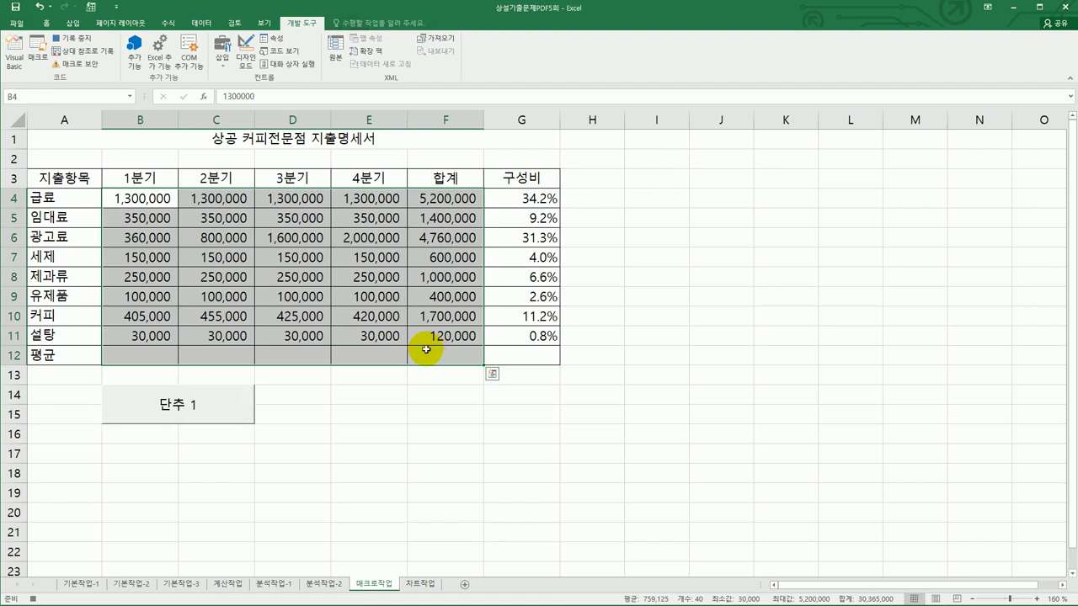
click(159, 25)
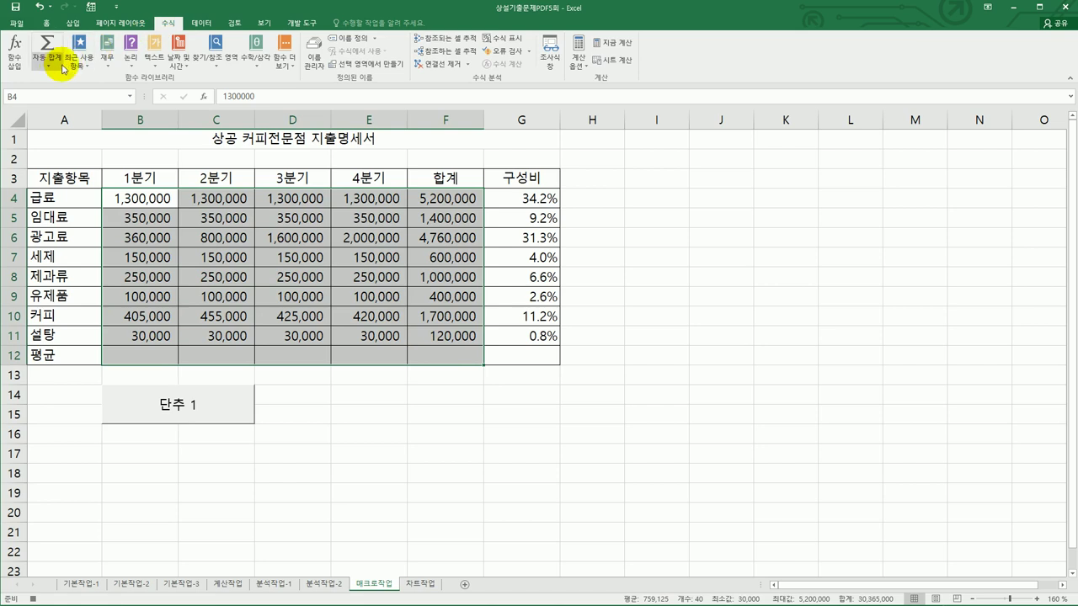
click(47, 62)
click(62, 92)
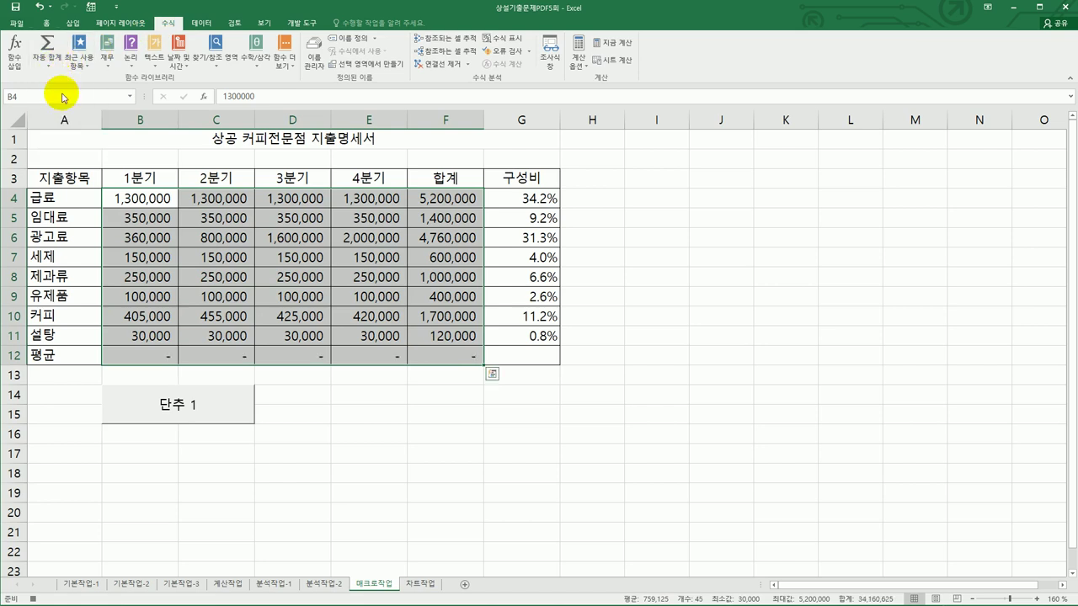
click(148, 355)
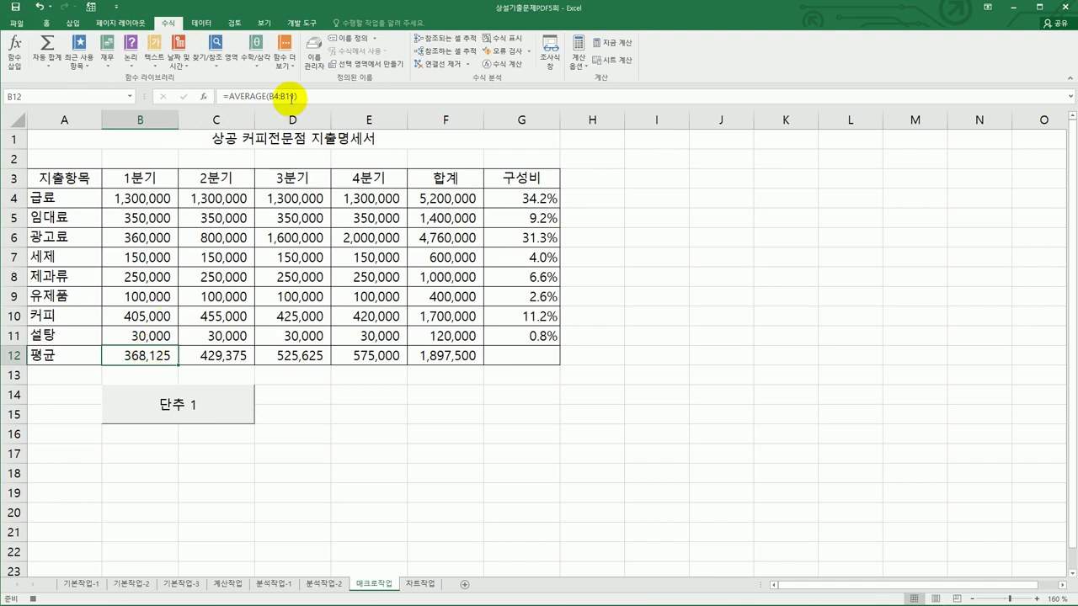
click(305, 24)
click(72, 38)
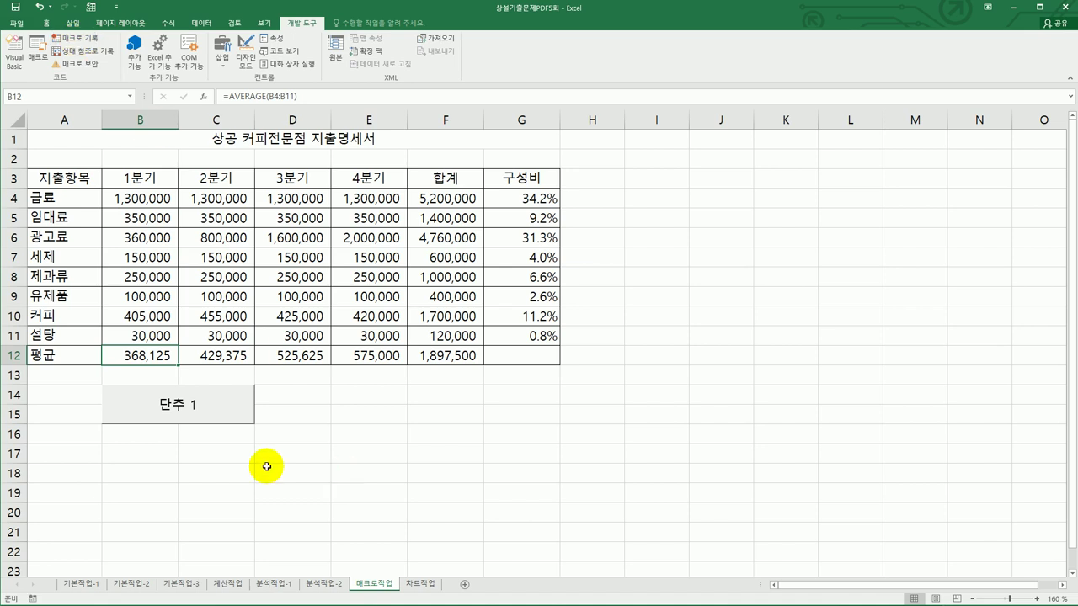
Change the form button's label to 평균.
right_click(196, 407)
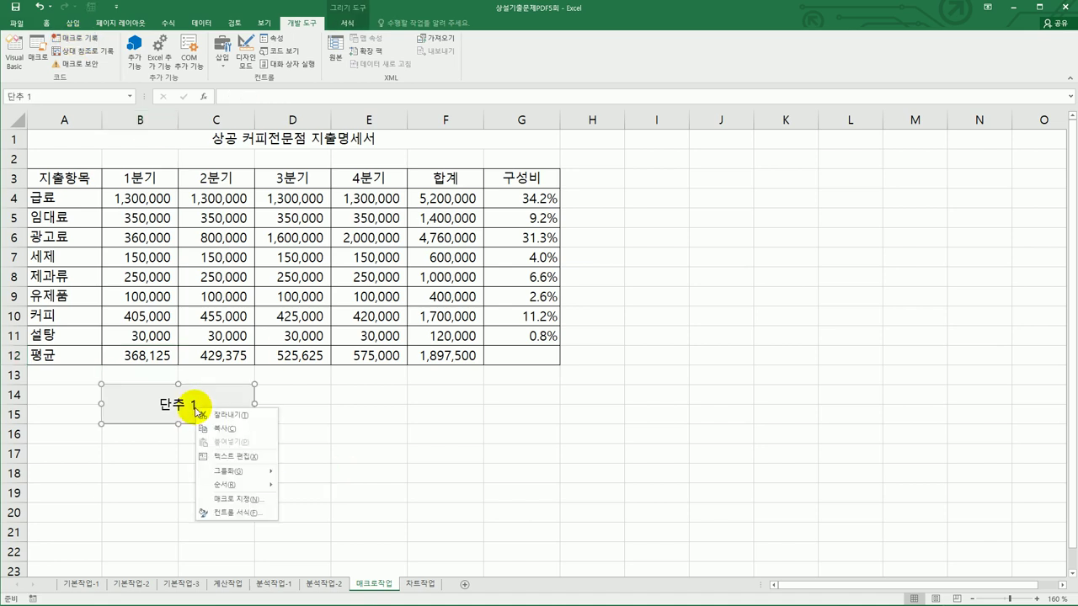
click(247, 457)
key(ctrl+a)
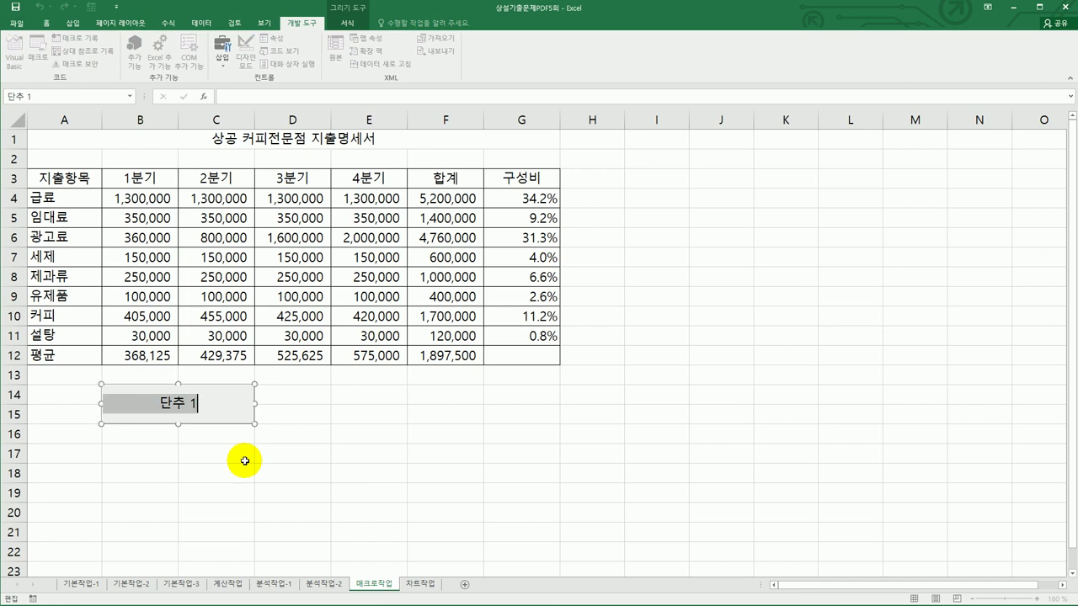
text(평균)
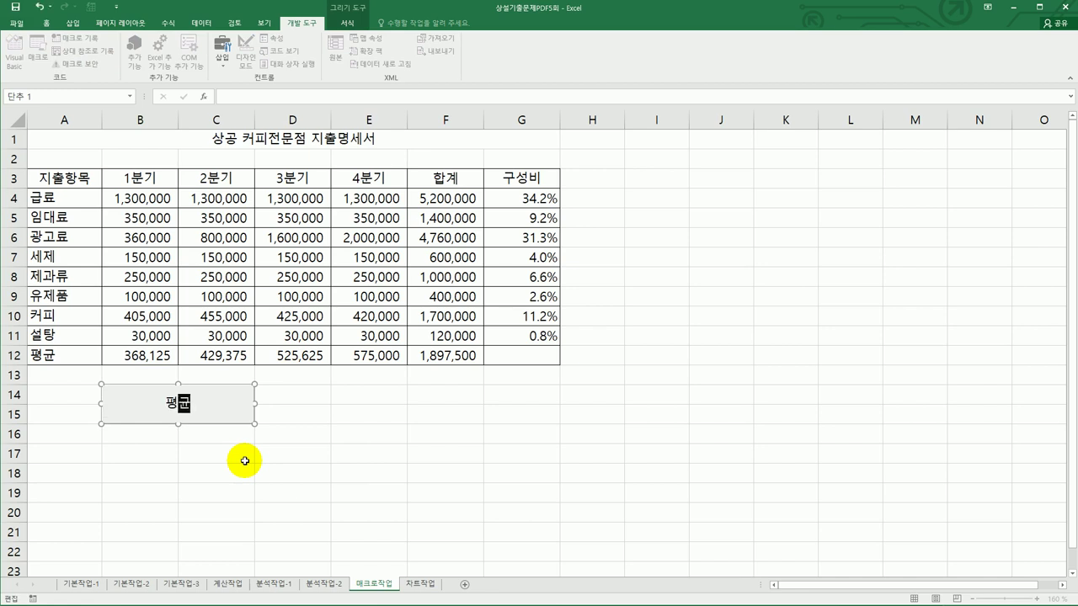
click(353, 455)
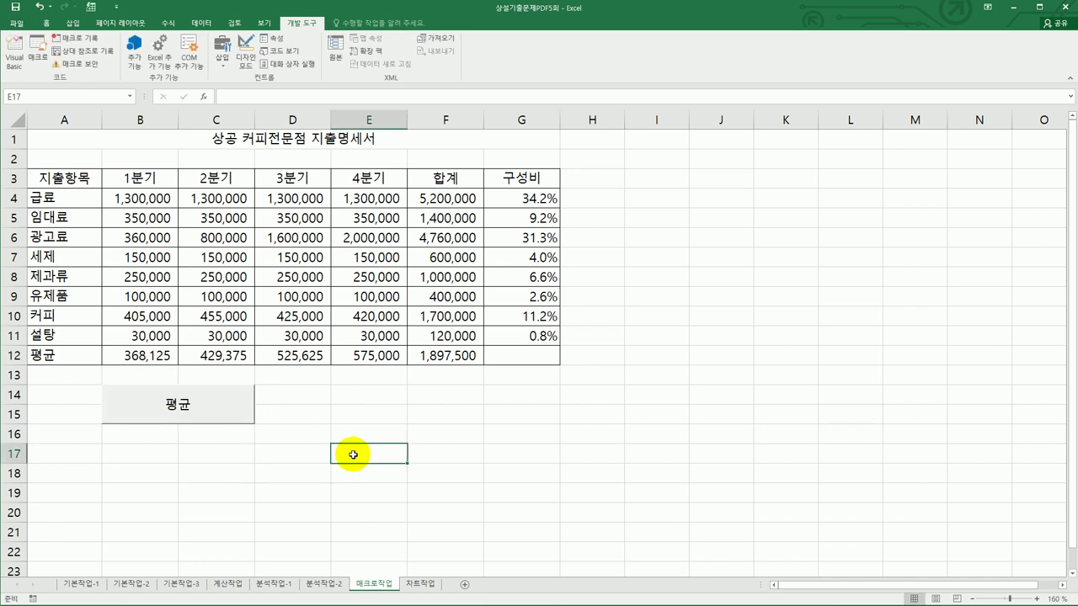
Draw a rounded rectangle (모서리가 둥근 직사각형) covering E14:F15 and enter the text 서식 in it.
click(72, 23)
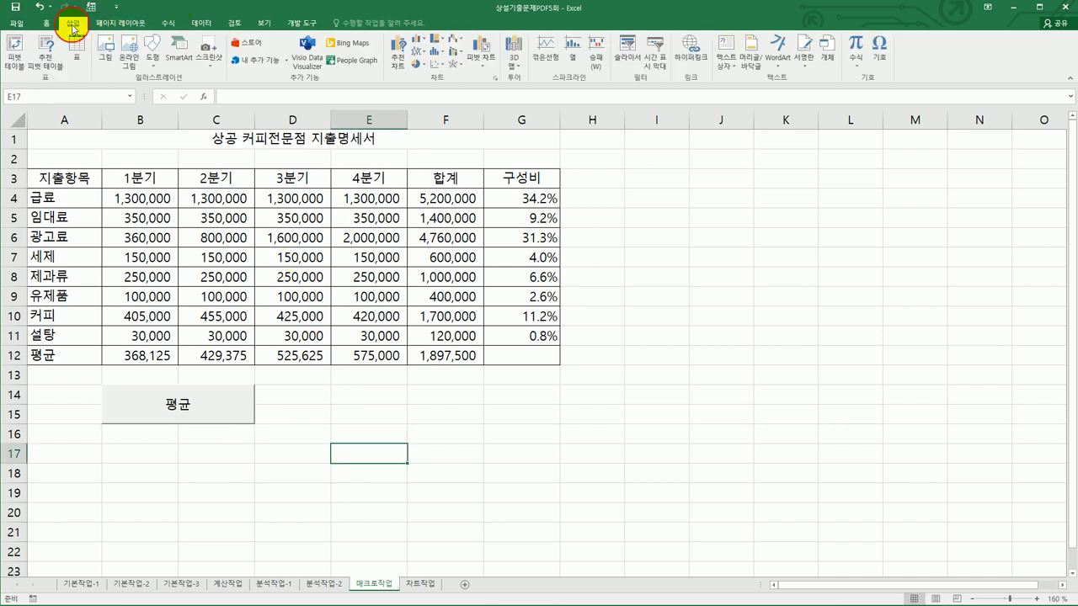
click(157, 62)
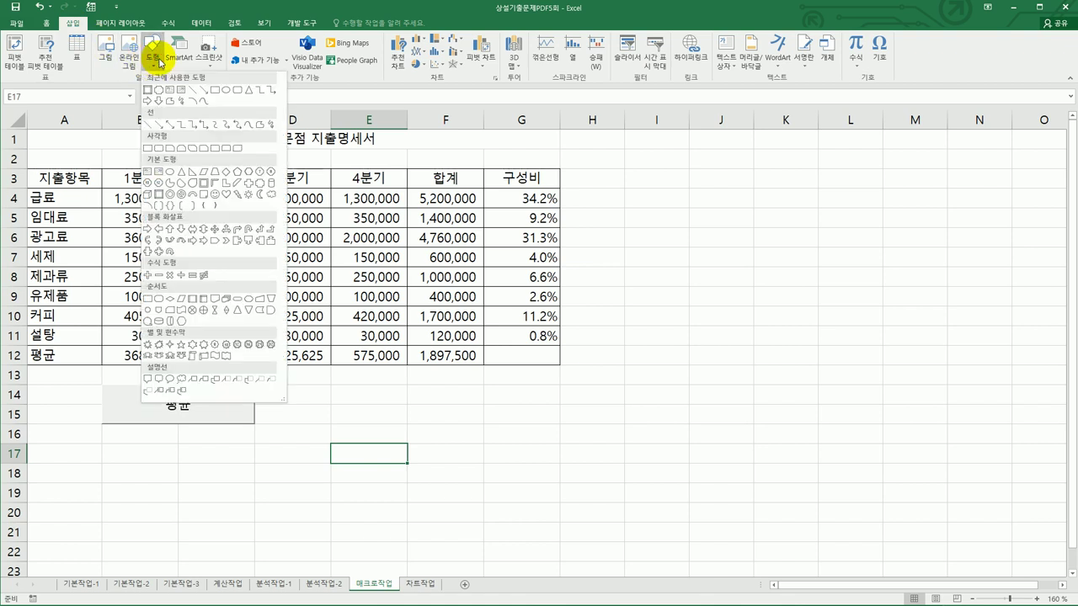
click(160, 152)
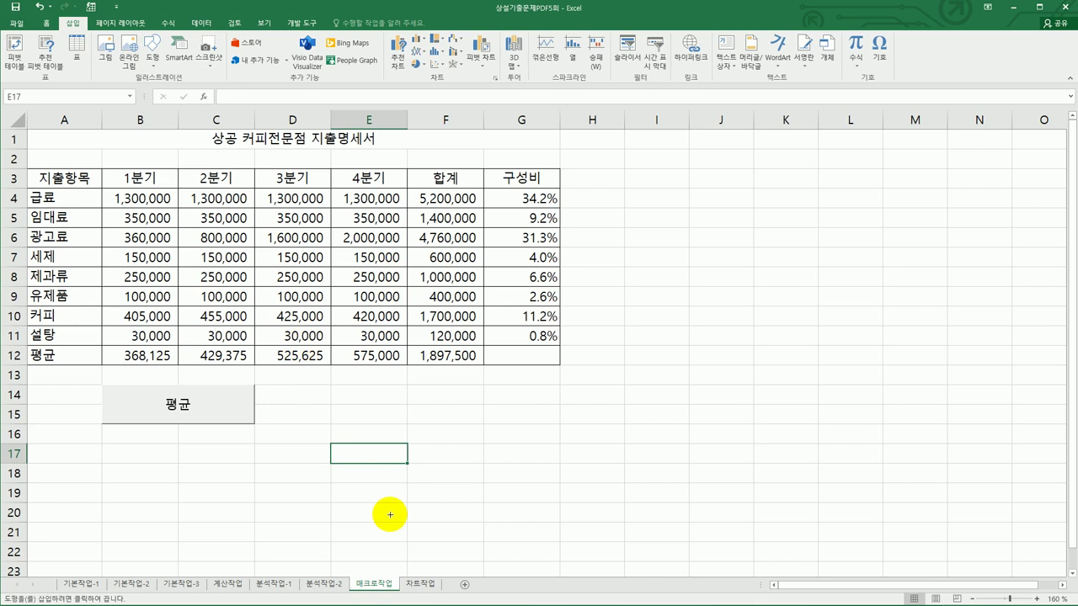
drag(331, 385, 468, 432)
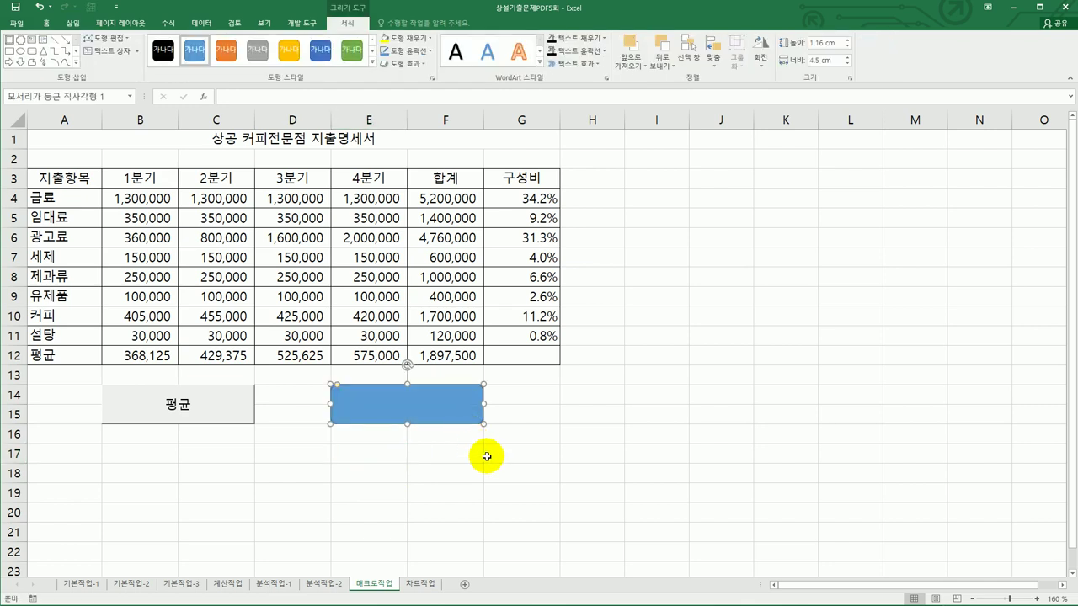
text(서식)
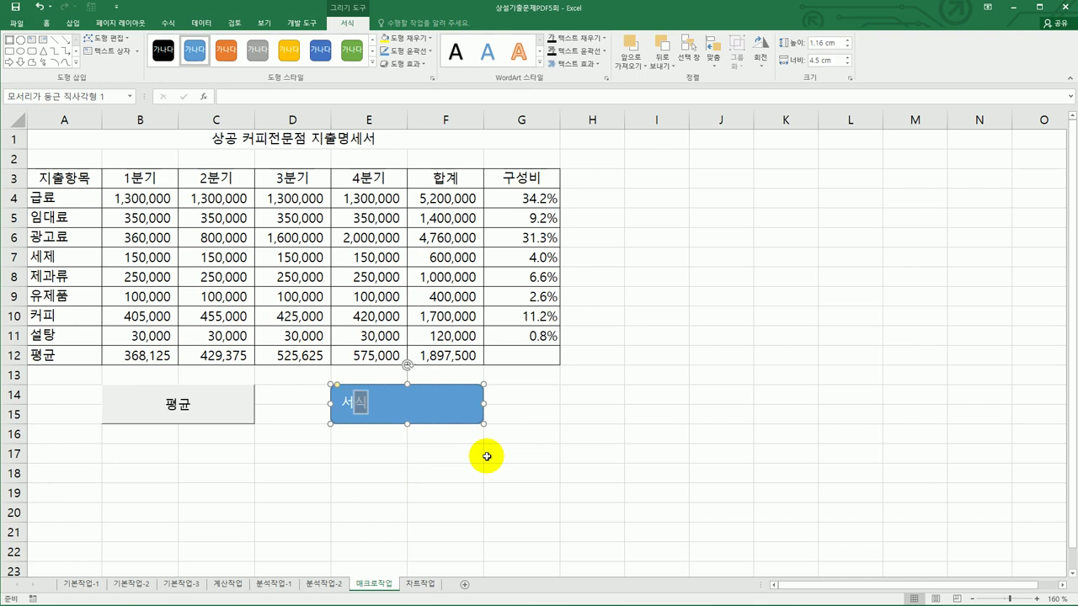
Assign a new macro named 서식 to the rounded rectangle and start recording it in 현재 통합 문서.
right_click(455, 404)
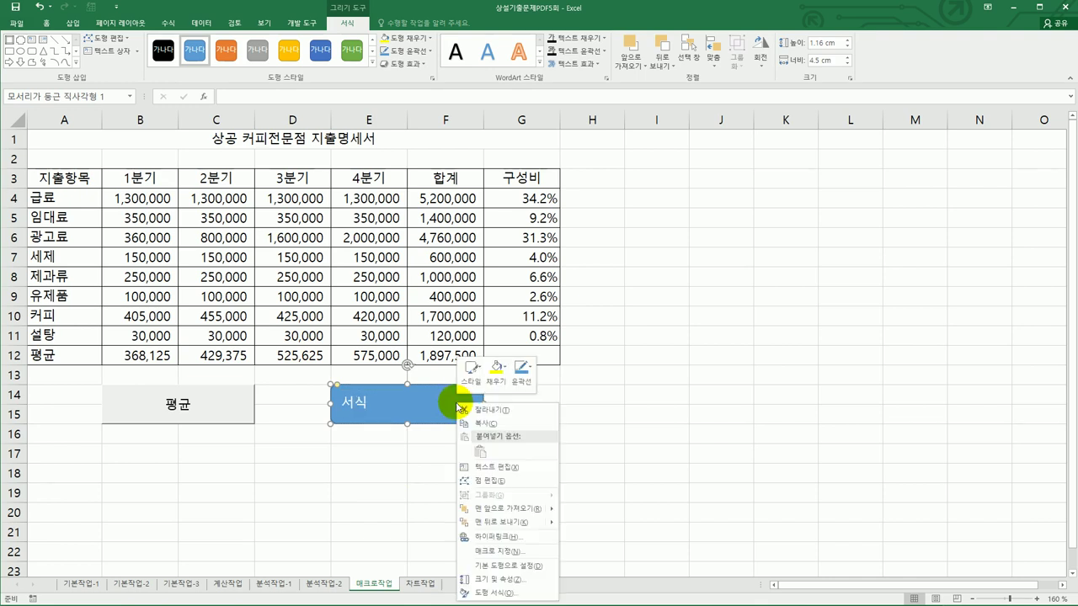
click(533, 550)
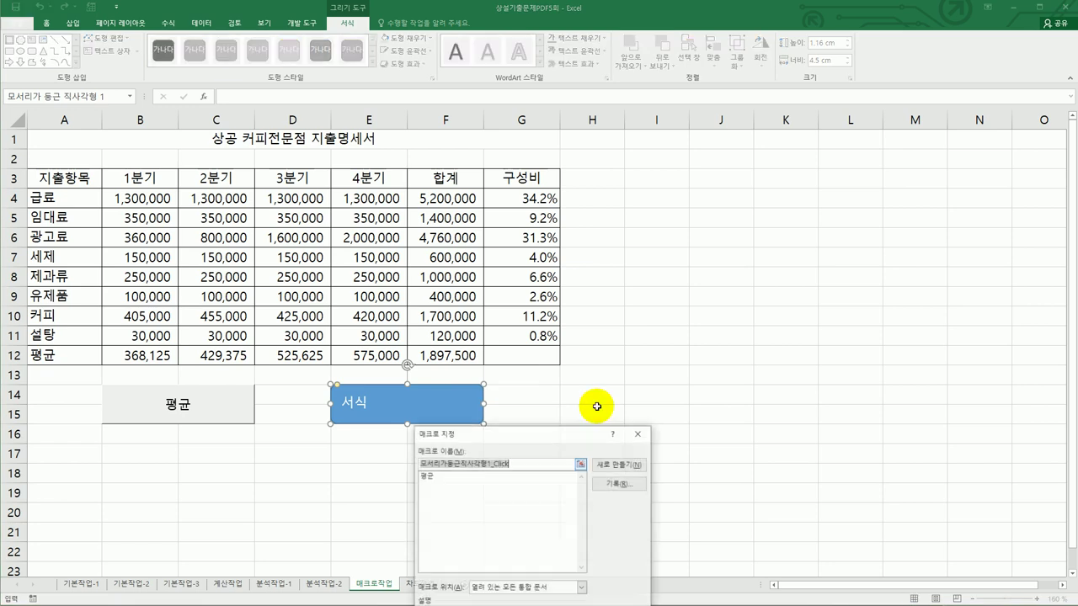
drag(573, 432, 769, 228)
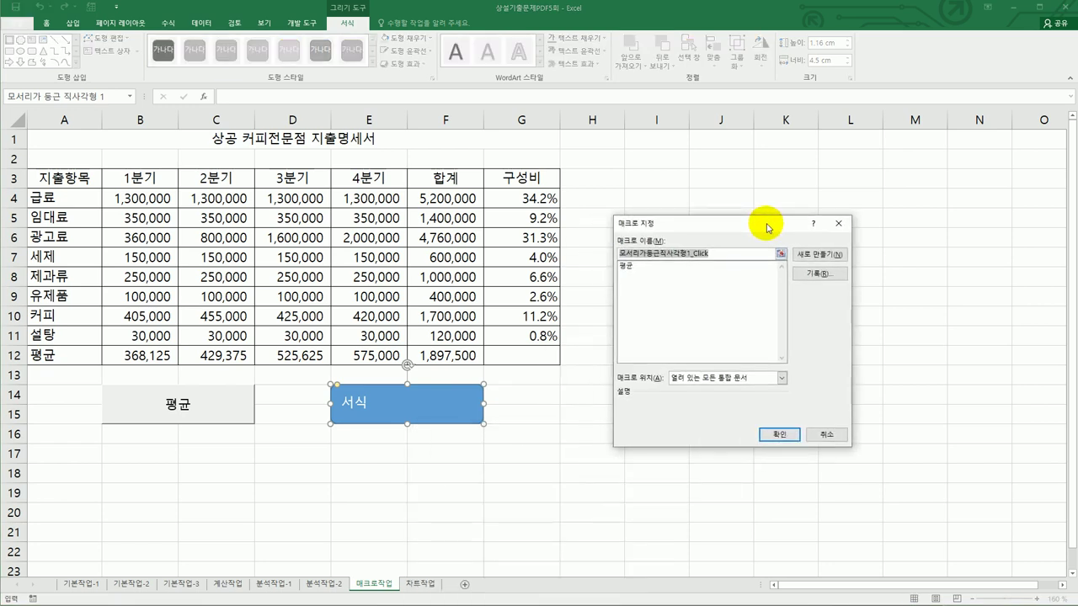
text(서식)
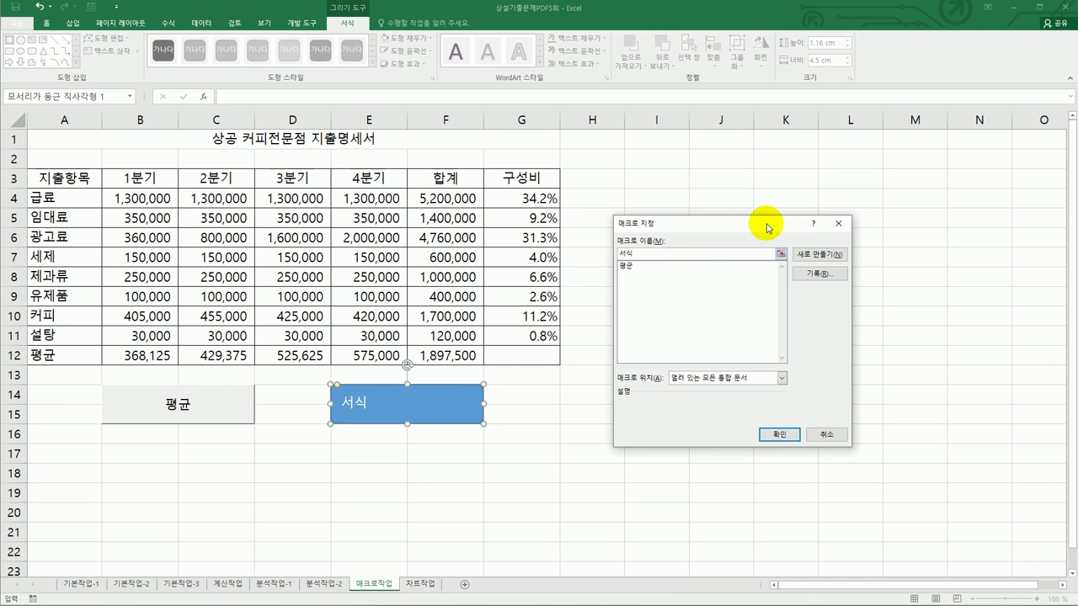
click(804, 275)
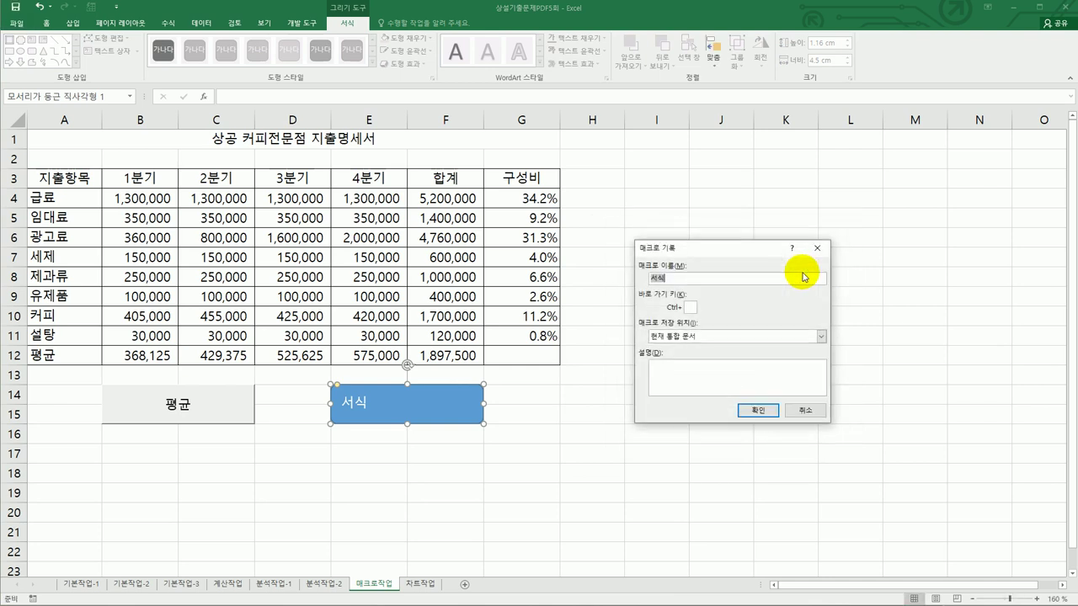
click(761, 412)
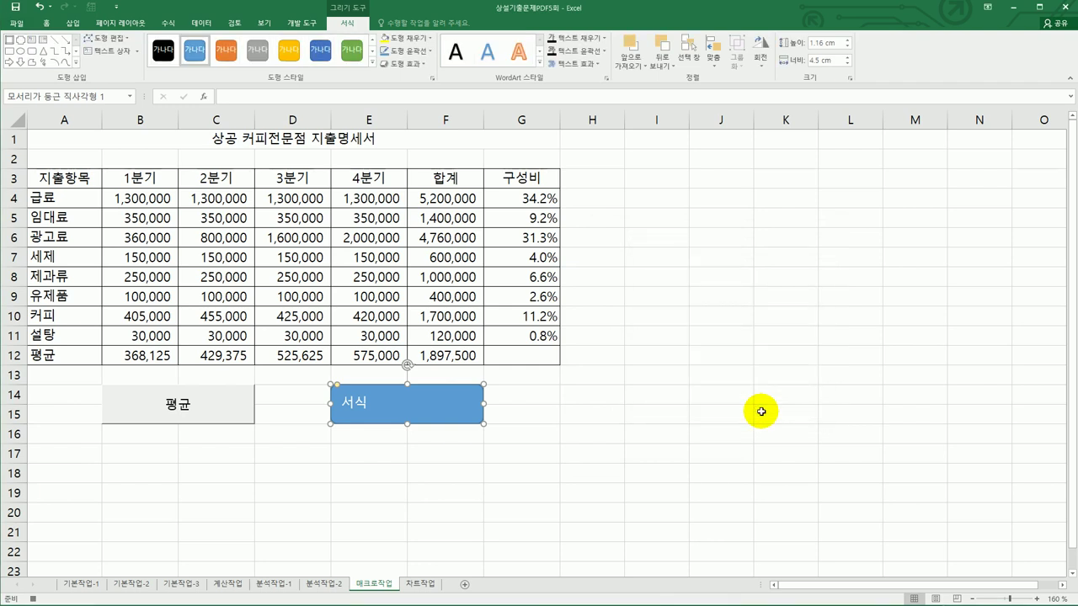
Apply the 20% - 강조색4 cell style to the 1분기 and 3분기 columns, B3:B12 and D3:D12.
drag(143, 183, 154, 355)
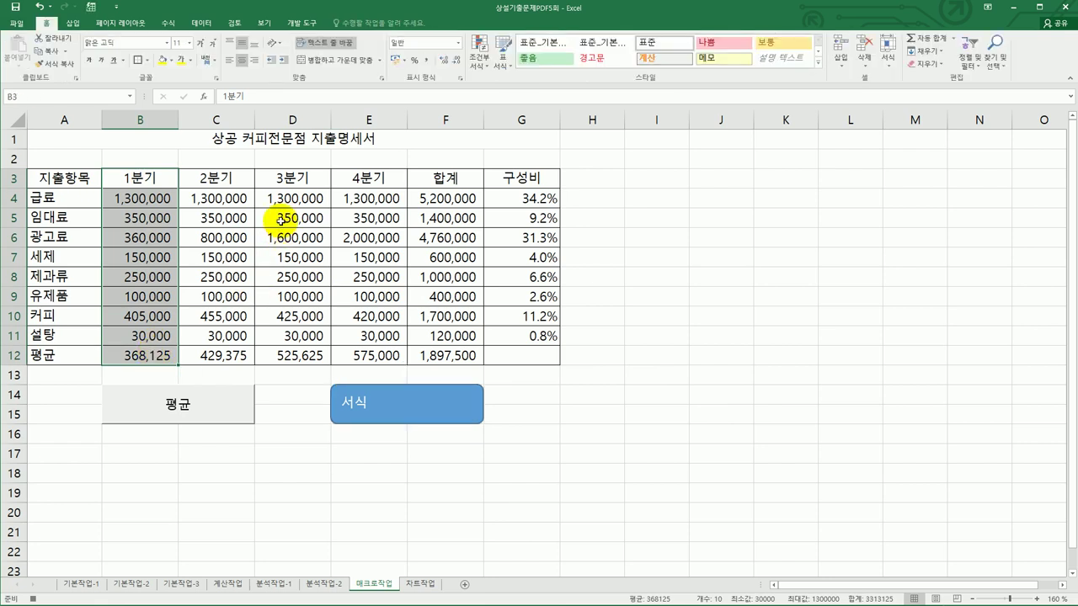
ctrl+click(280, 179)
drag(281, 179, 284, 353)
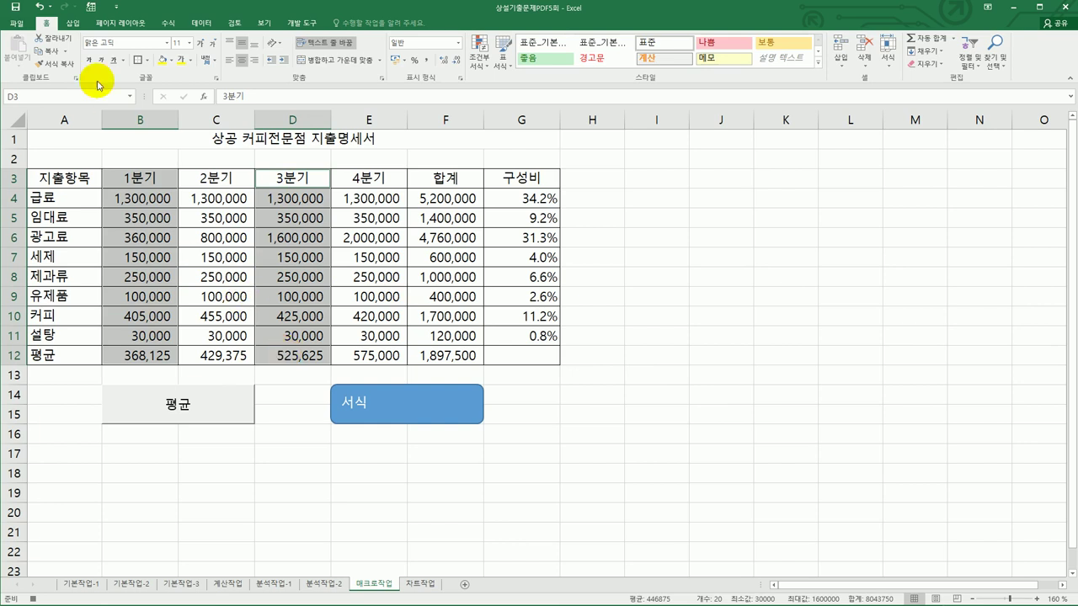
click(816, 63)
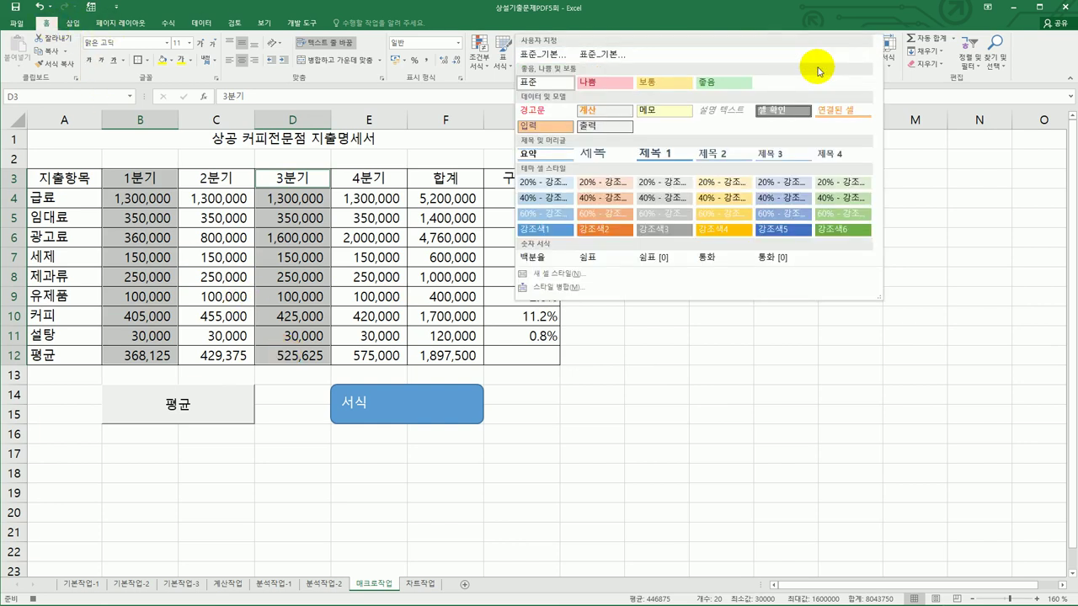
click(727, 192)
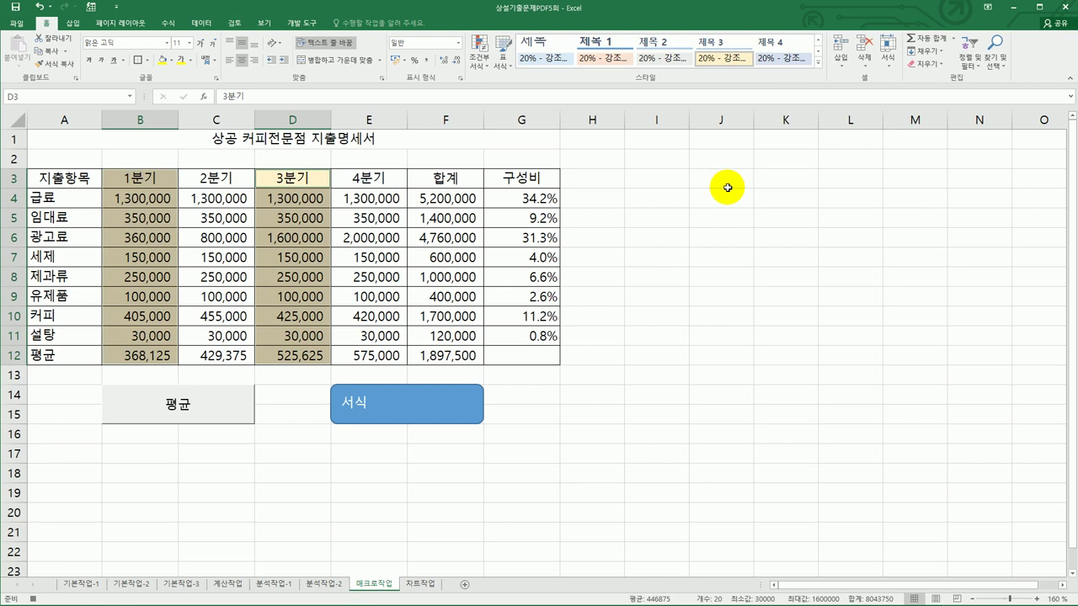
click(302, 354)
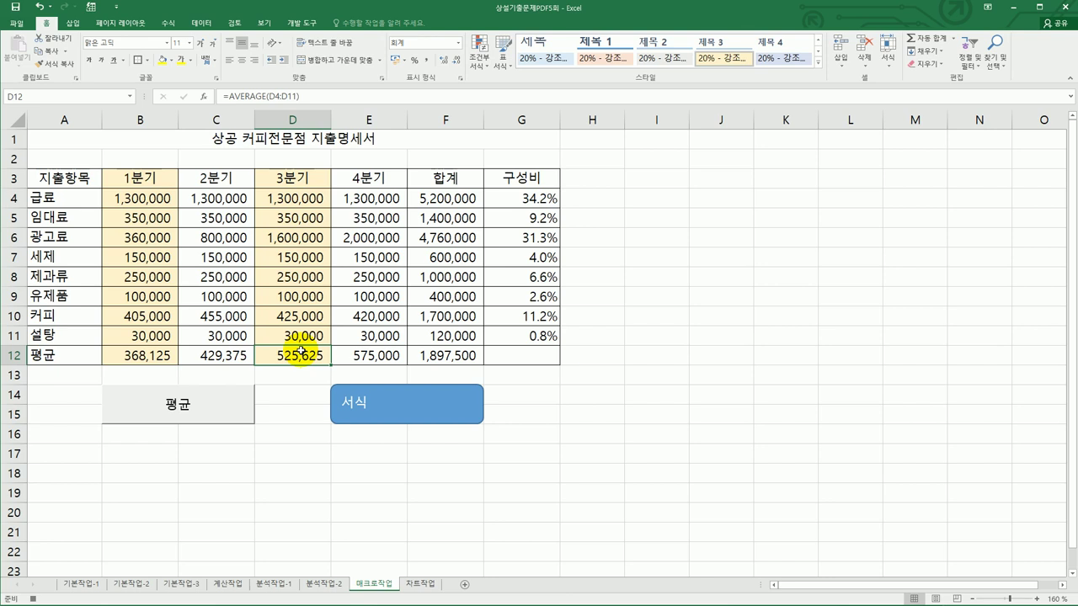
Stop recording the 서식 macro and run it from the 서식 rounded rectangle.
click(306, 26)
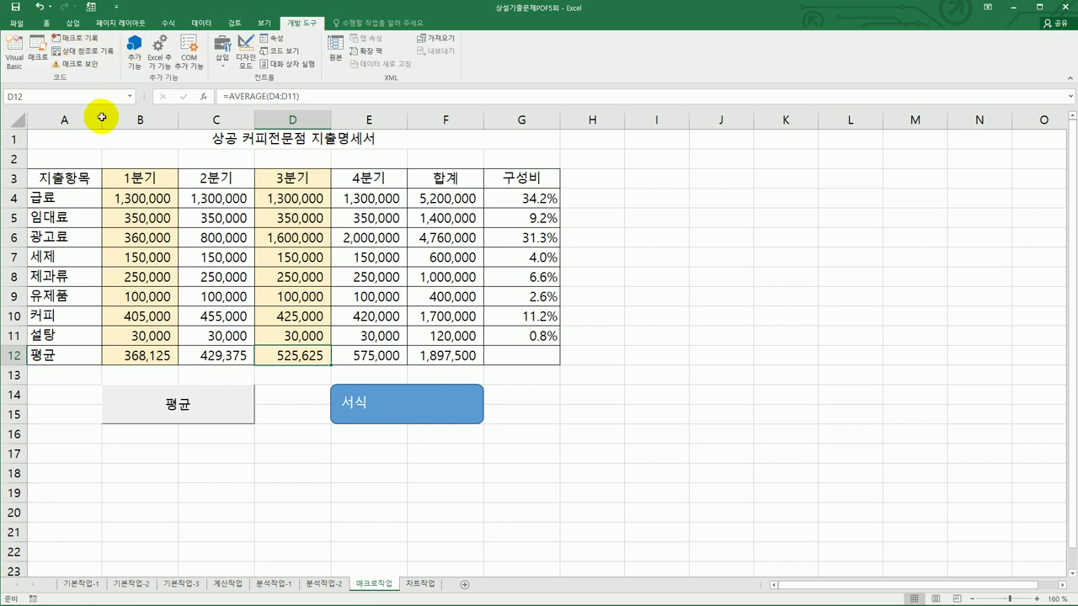
click(362, 407)
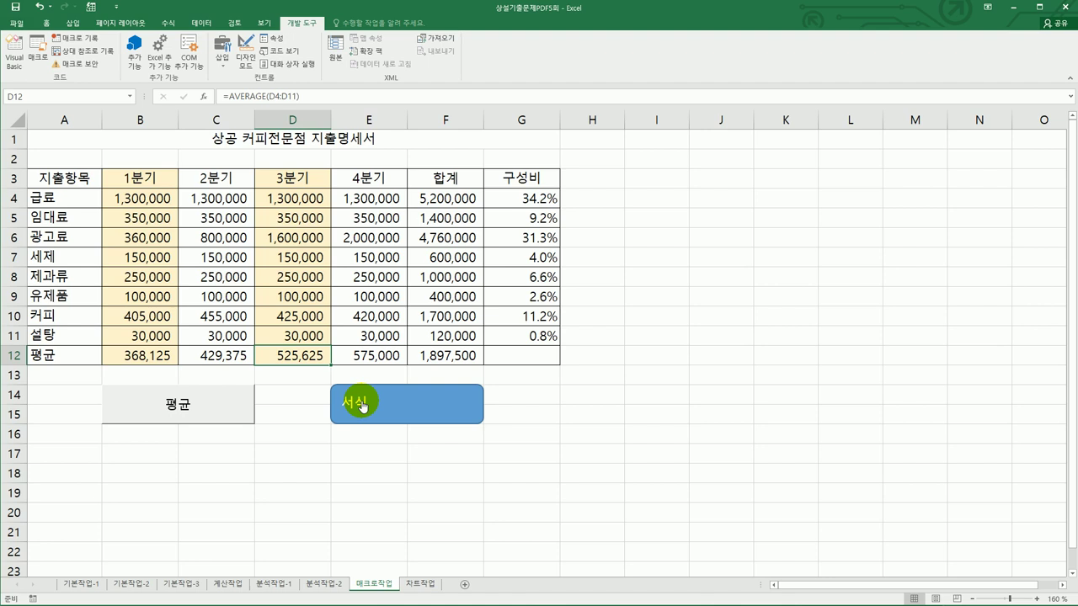
click(543, 427)
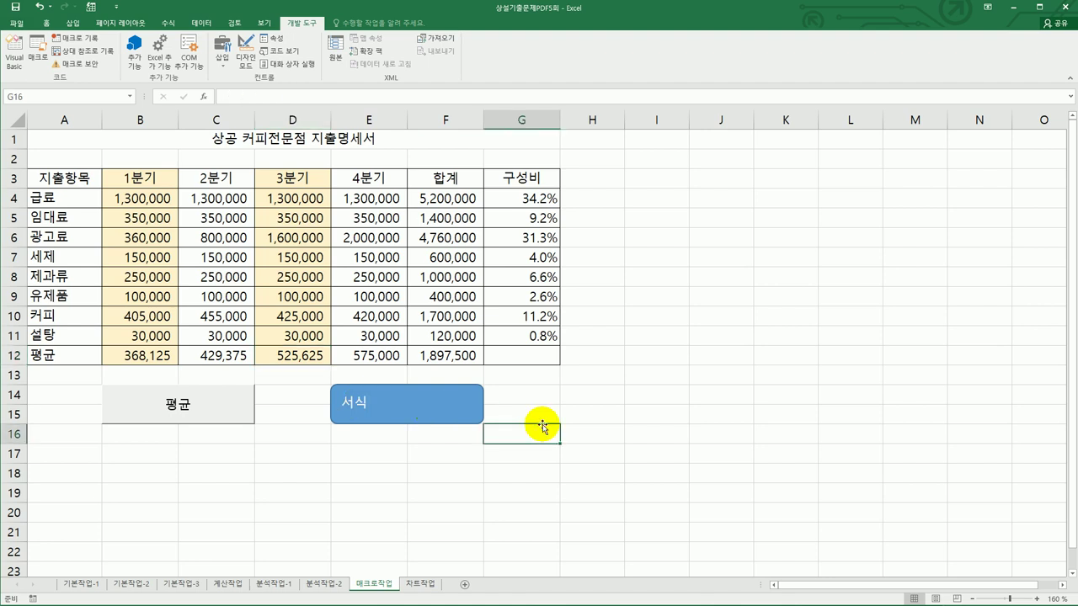
On the 차트작업 sheet, delete the 동경 data series from the chart.
click(420, 583)
click(761, 465)
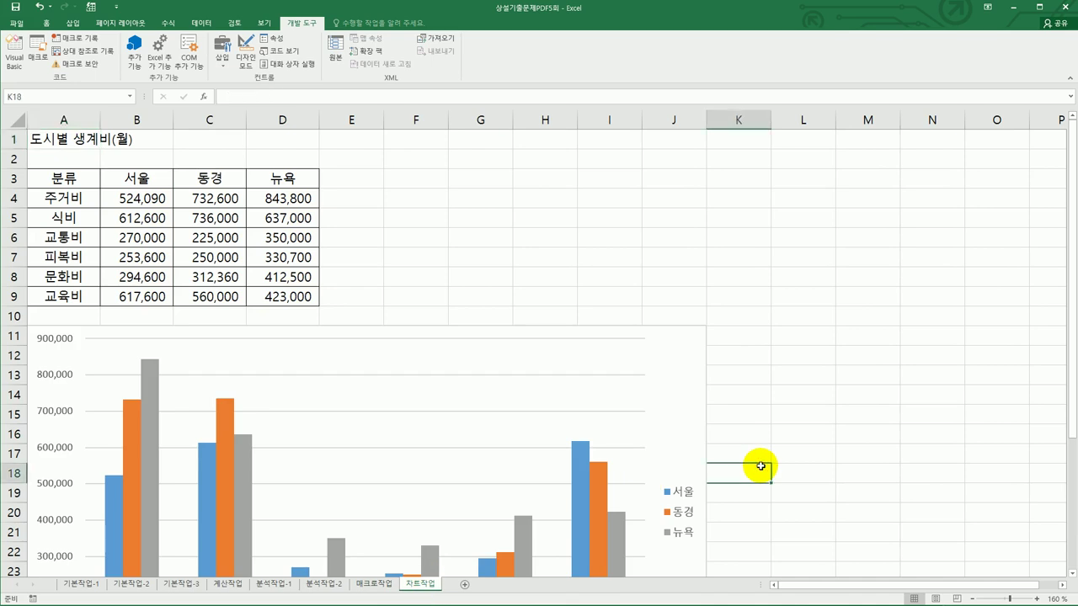
scroll(761, 466, down, 2)
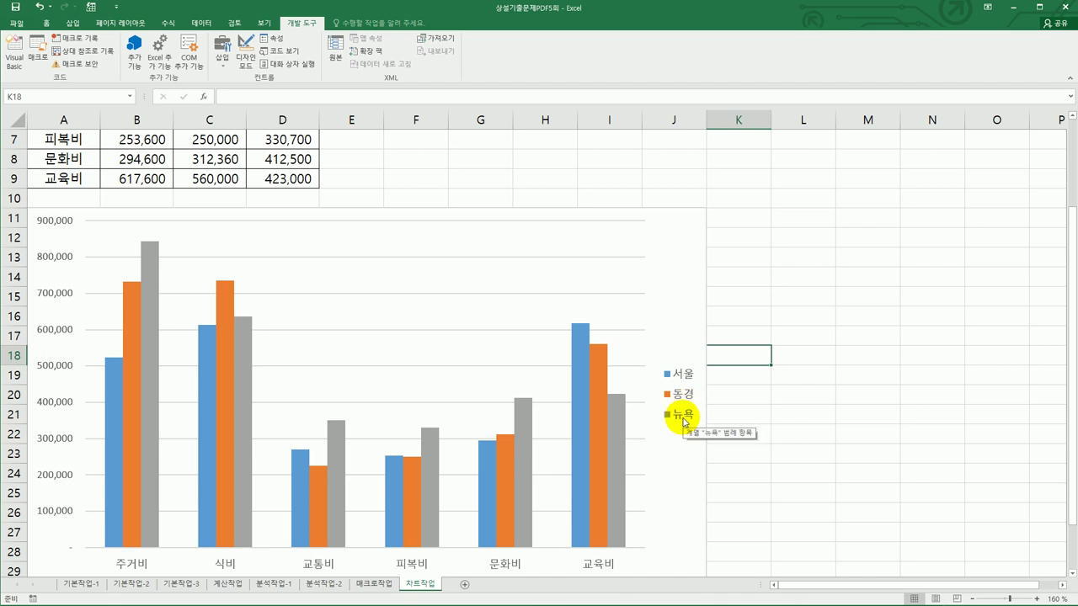
click(226, 332)
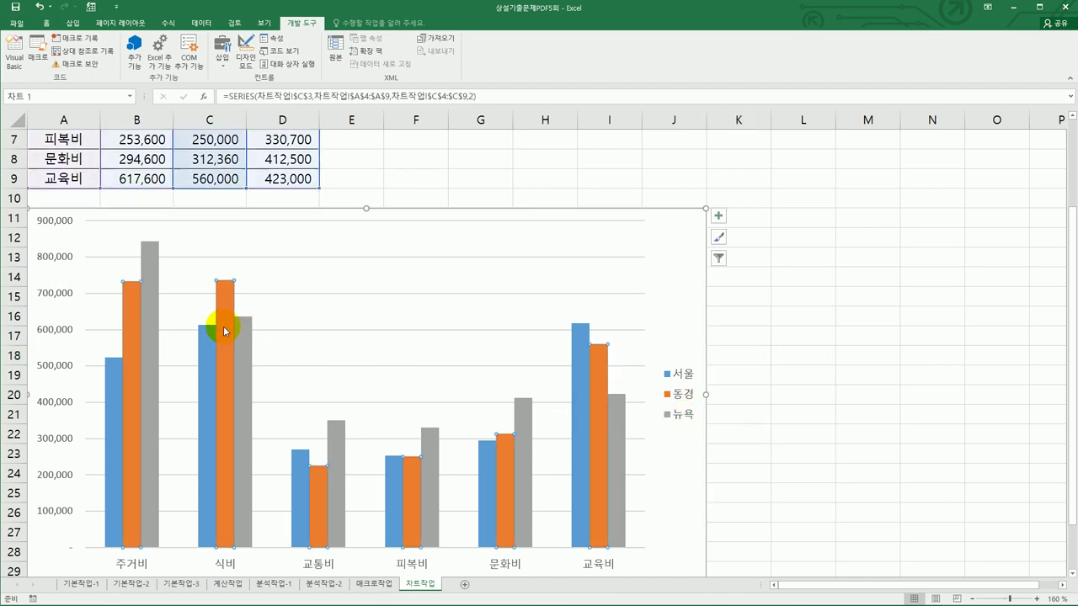
right_click(223, 328)
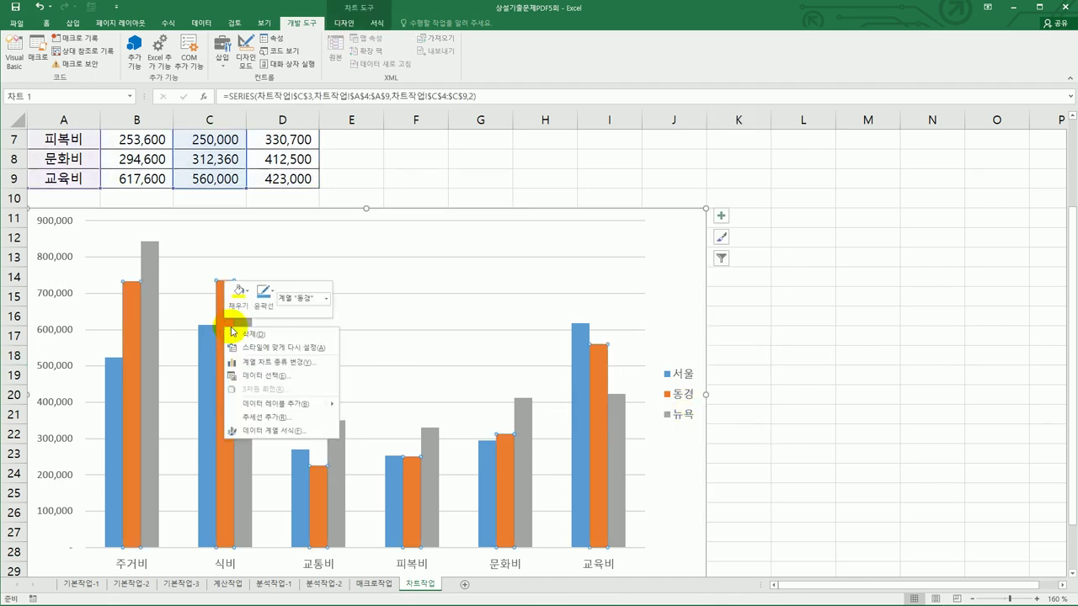
click(244, 331)
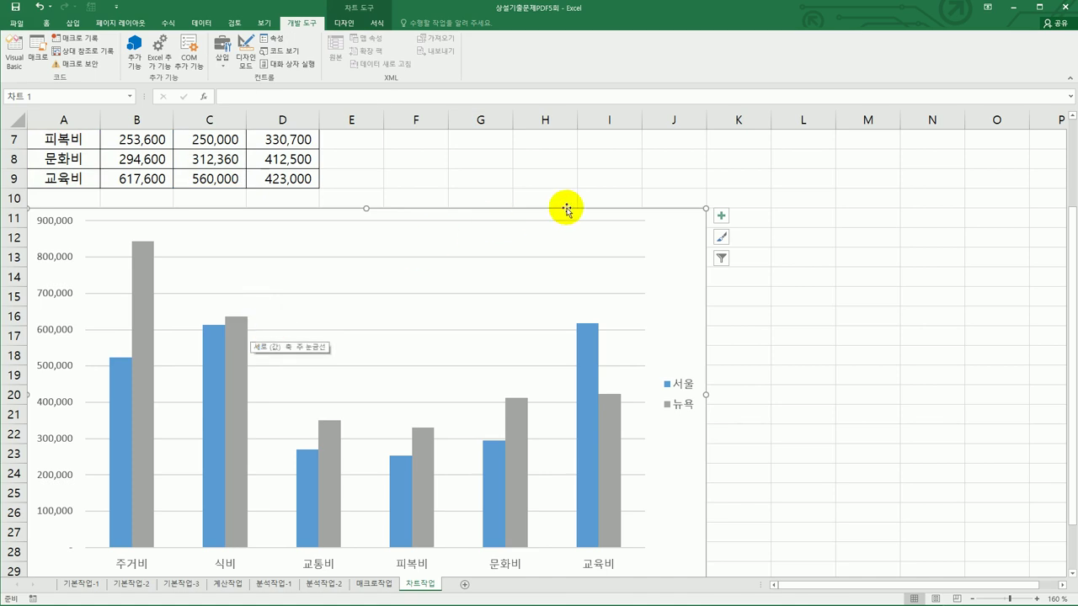
Add a chart title reading 서울, 뉴욕 생계비(월).
click(720, 217)
click(757, 250)
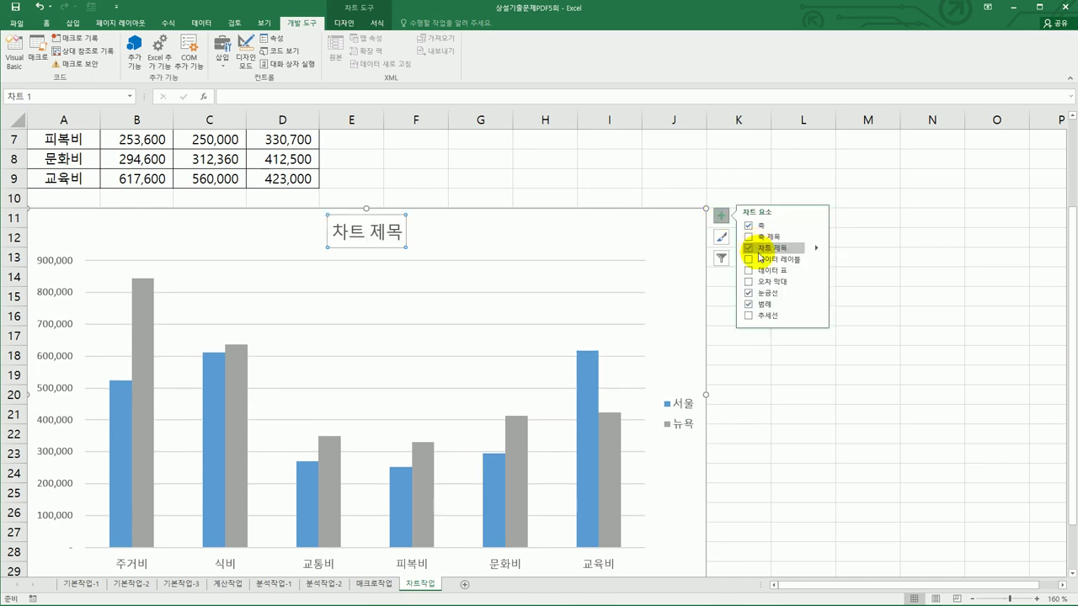
drag(328, 230, 404, 232)
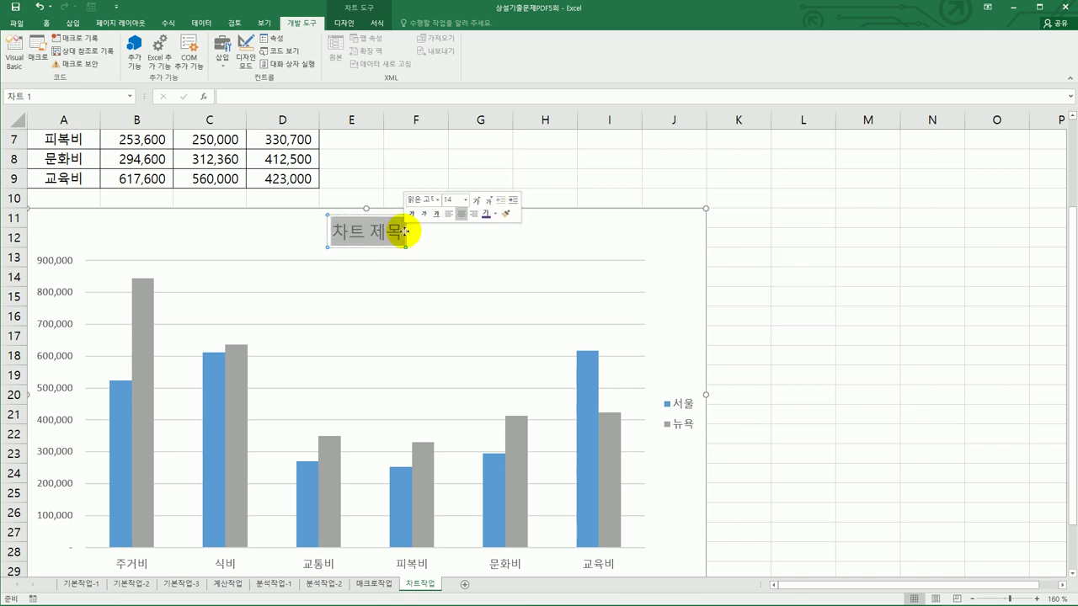
text(서울, )
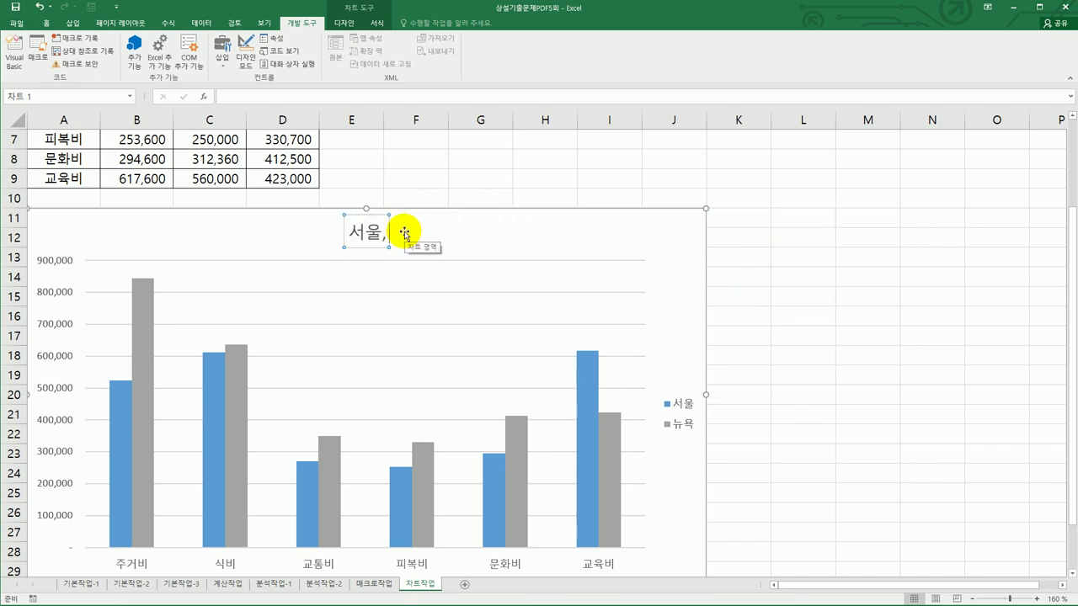
text(뉴욕)
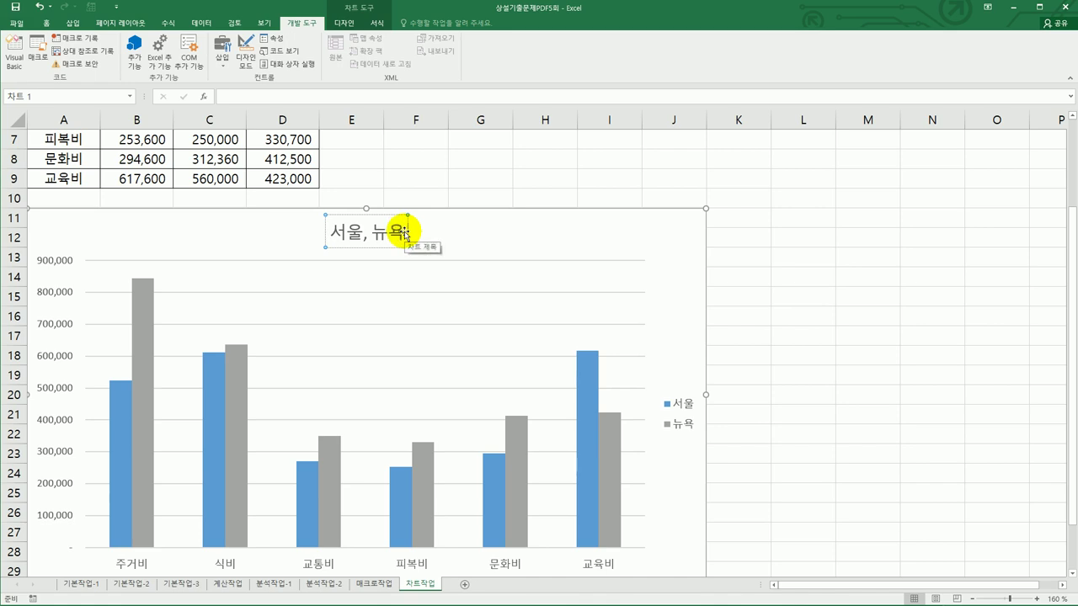
text( 시)
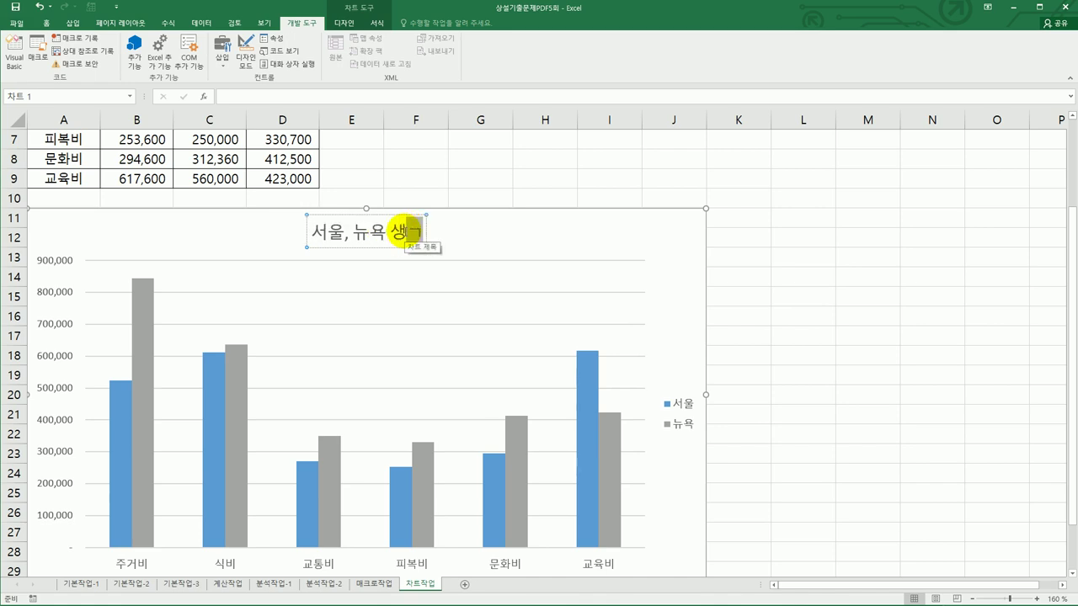
text(계비(월))
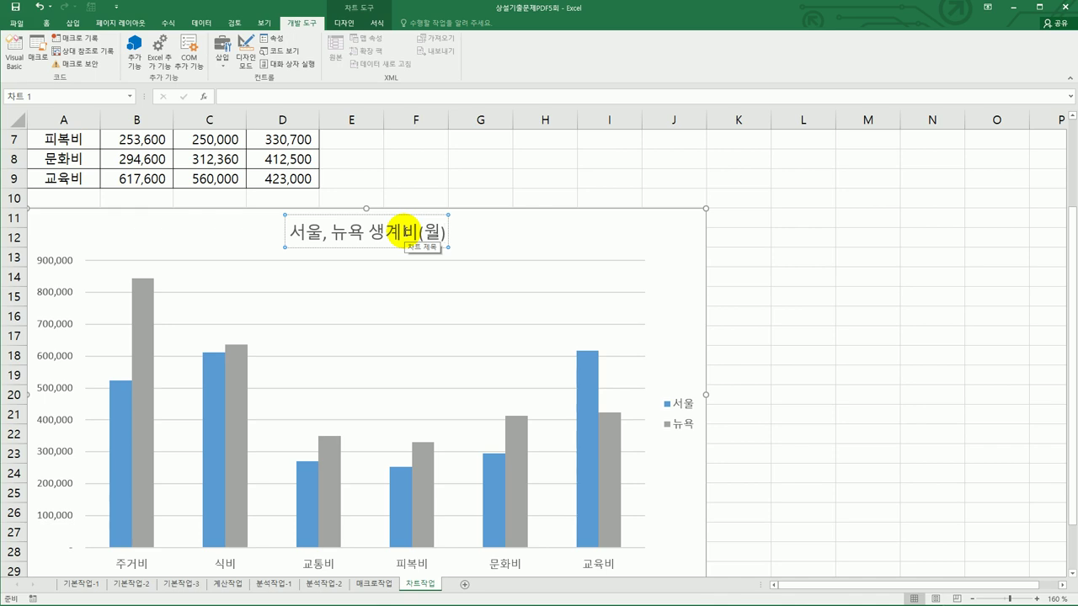
click(695, 235)
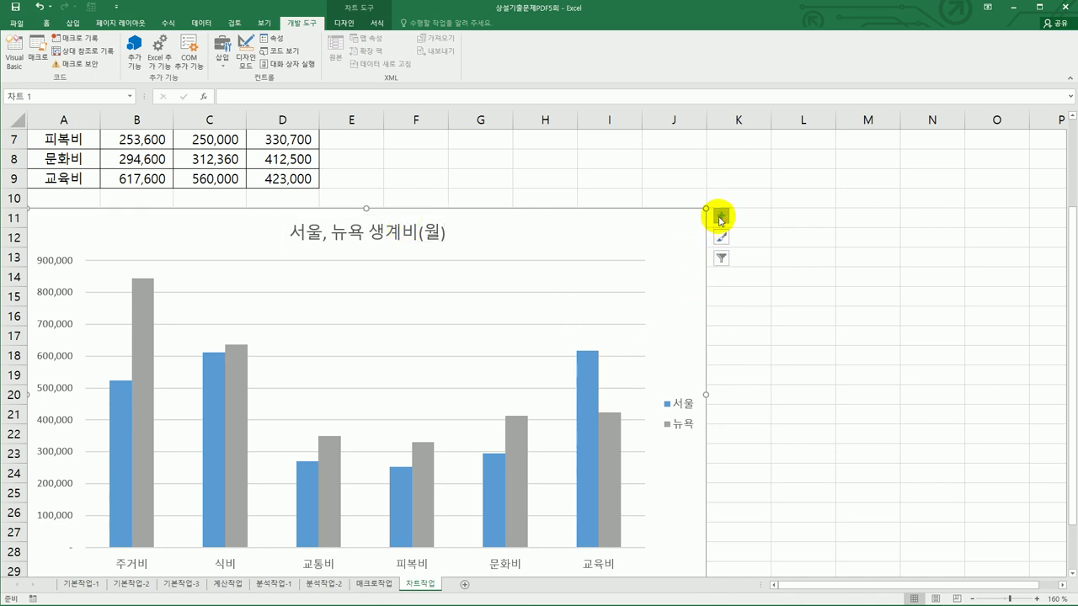
Add a primary vertical axis title (기본 세로) with the text 금액.
click(721, 215)
click(816, 237)
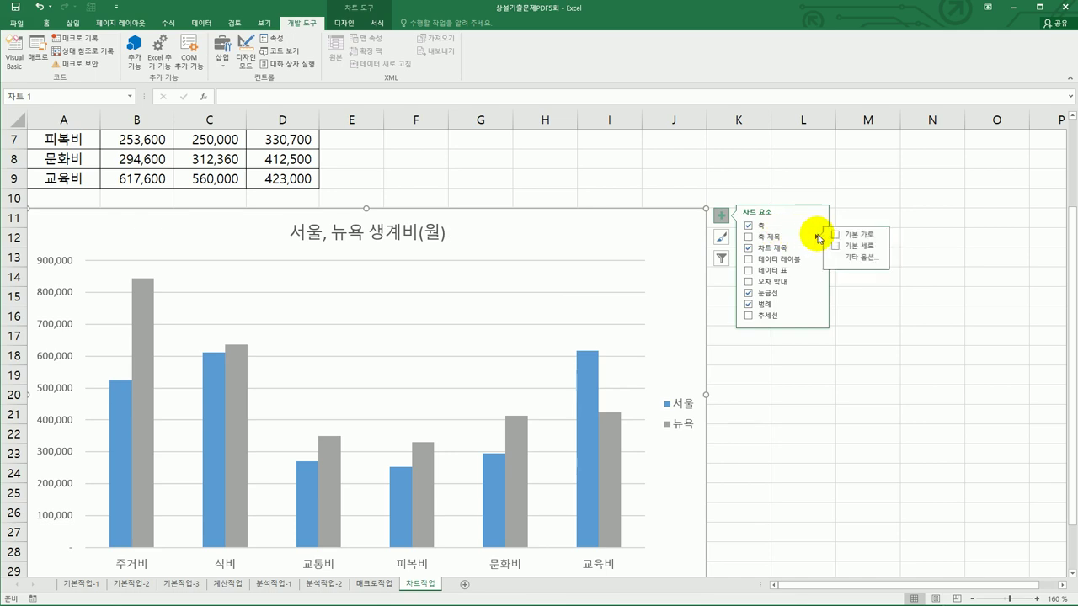
click(857, 245)
click(50, 392)
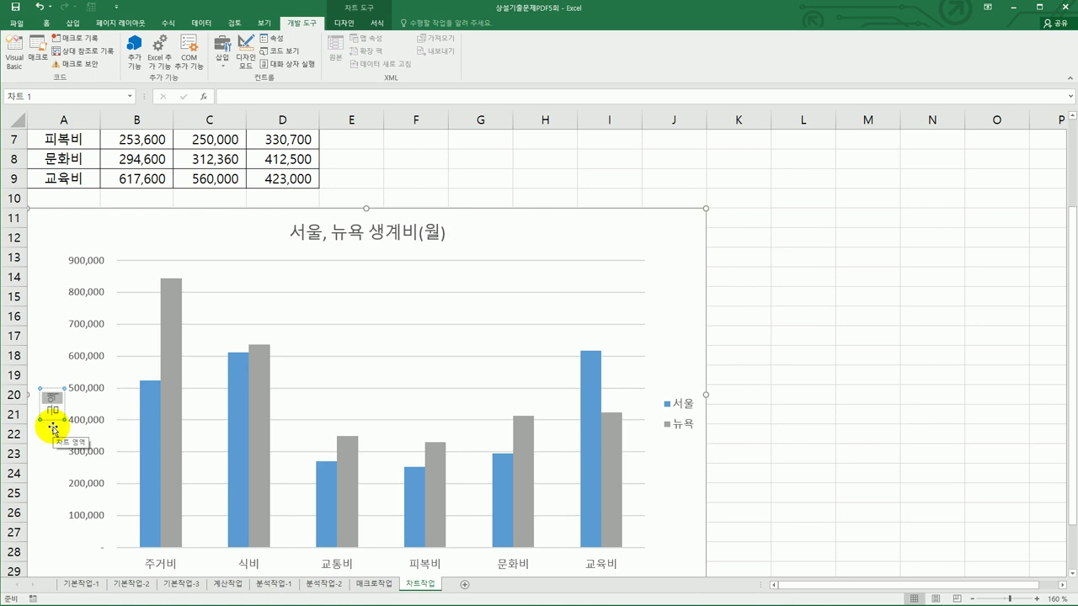
Set the text direction of the vertical axis title 금액 to 스택형.
click(52, 413)
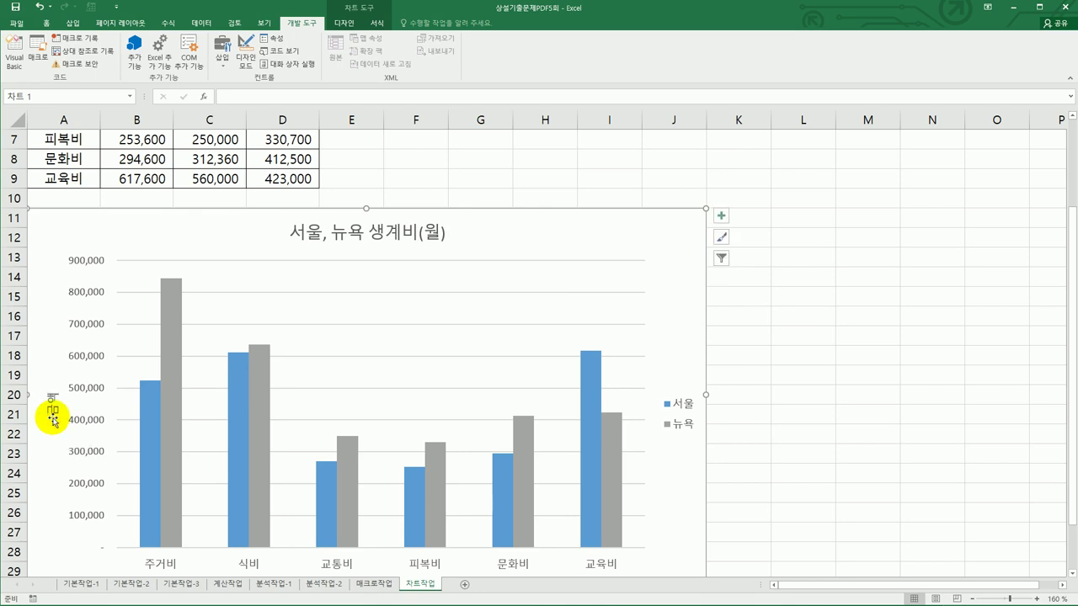
right_click(53, 413)
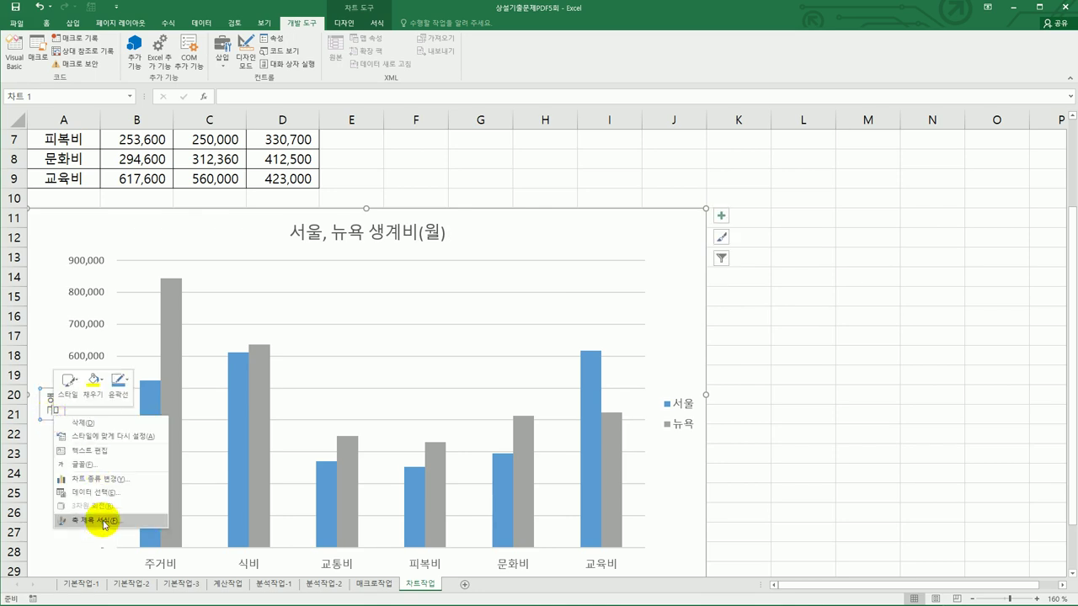
click(104, 522)
click(877, 160)
click(1054, 213)
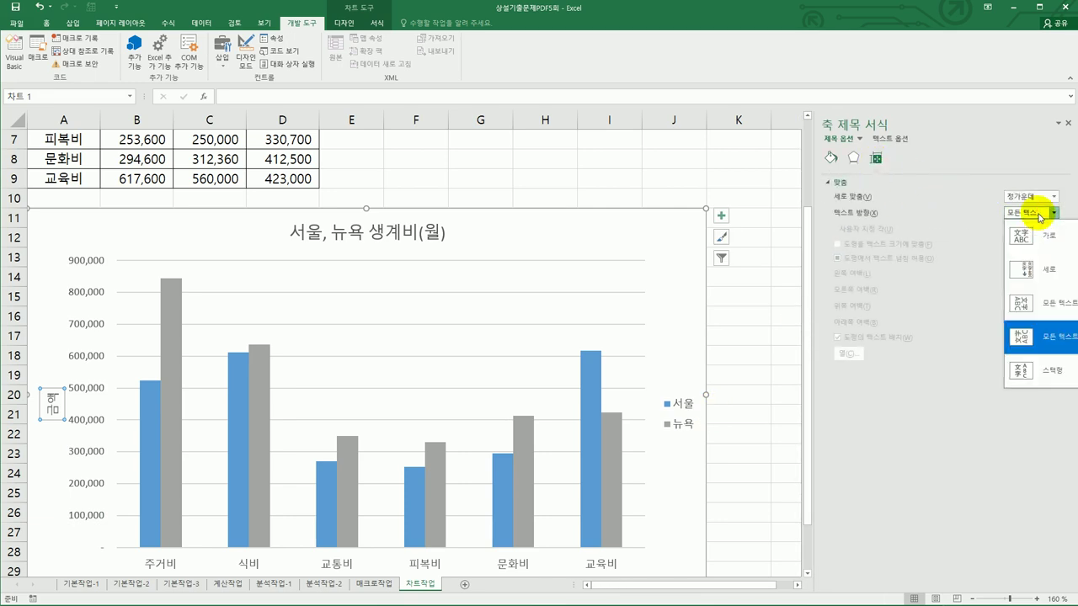
click(1029, 369)
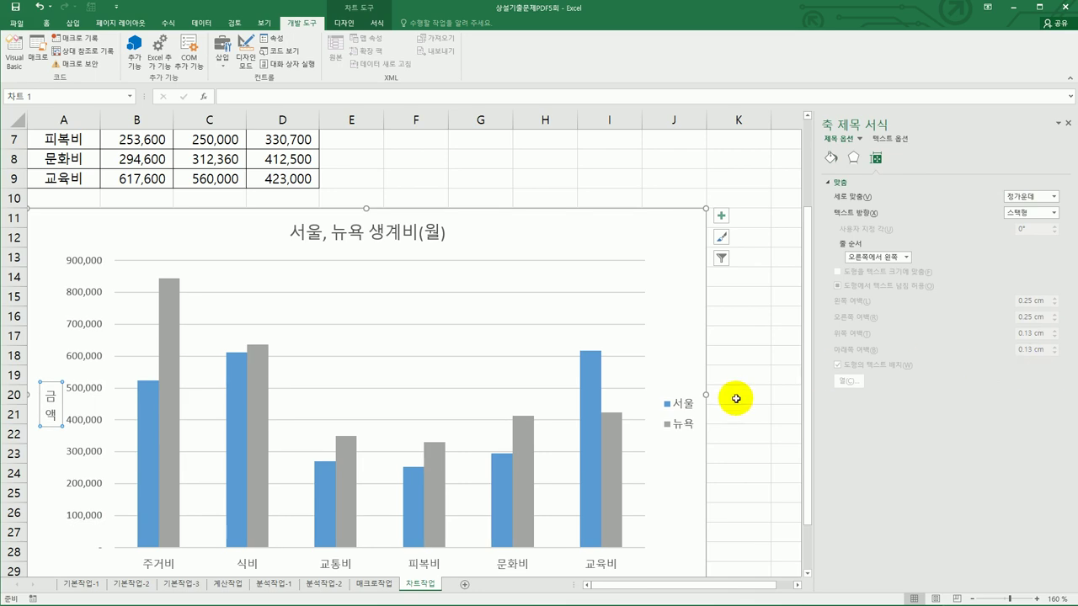
Add a primary horizontal axis title (기본 가로) with the text 분류.
click(722, 218)
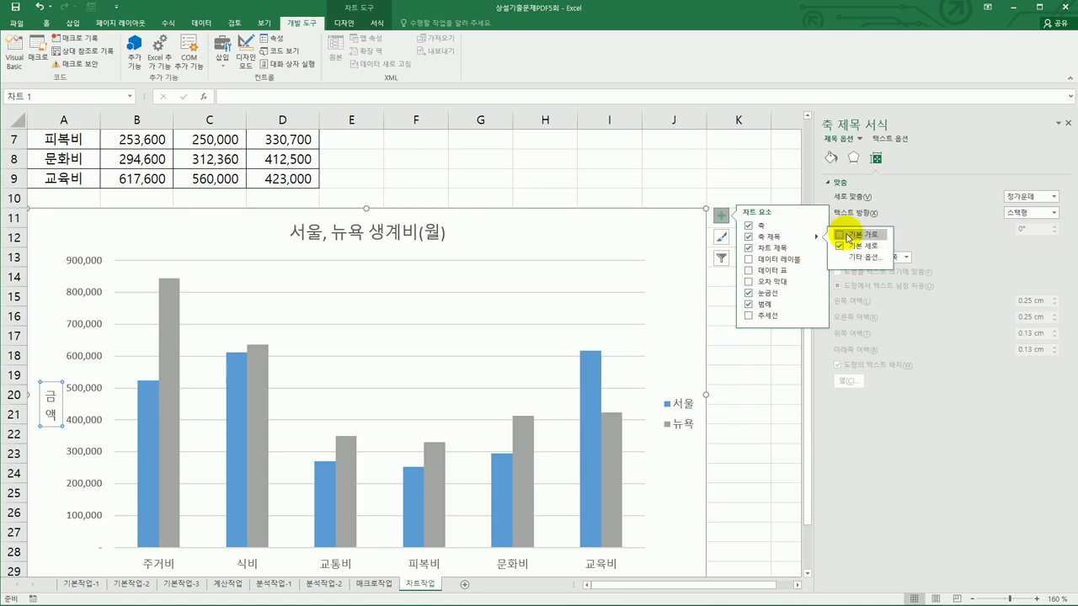
click(838, 234)
drag(362, 552, 401, 563)
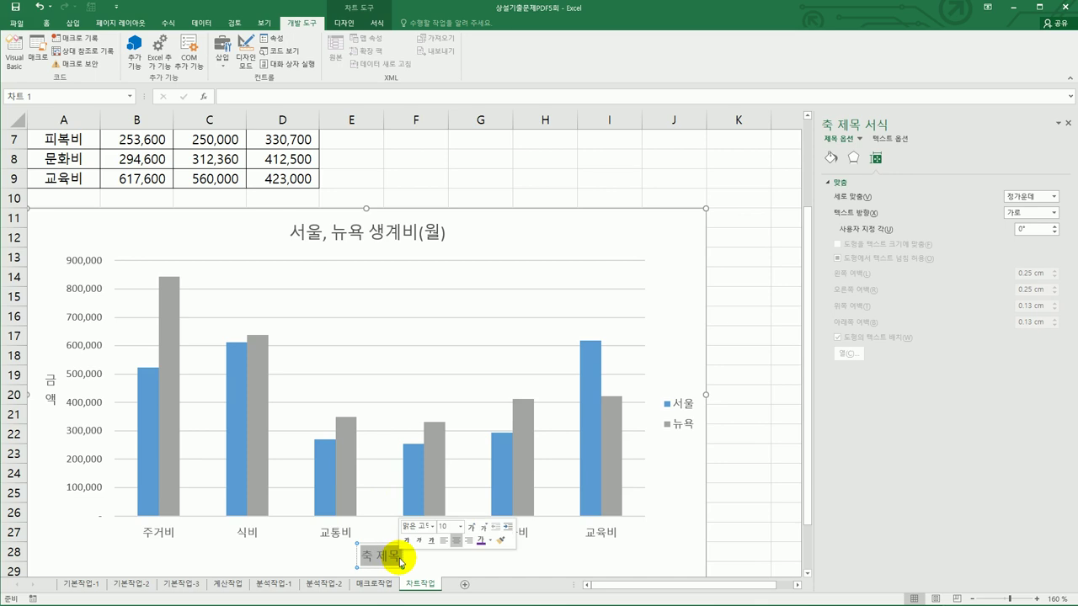
text(ㅂㄴ류)
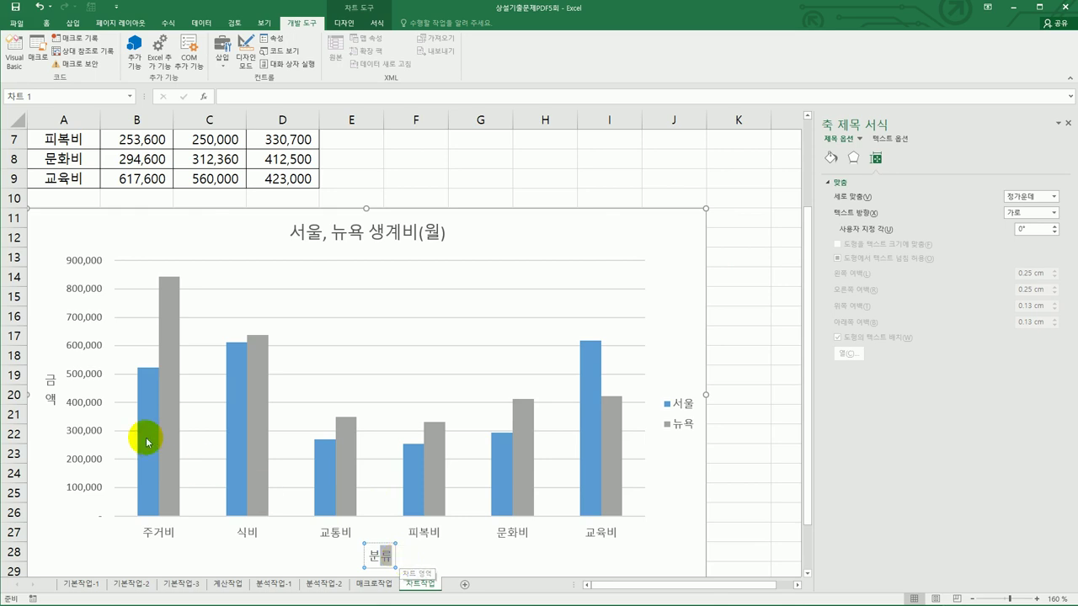
Set the vertical value axis maximum to 1000000 and its major unit to 200000.
click(82, 289)
right_click(82, 290)
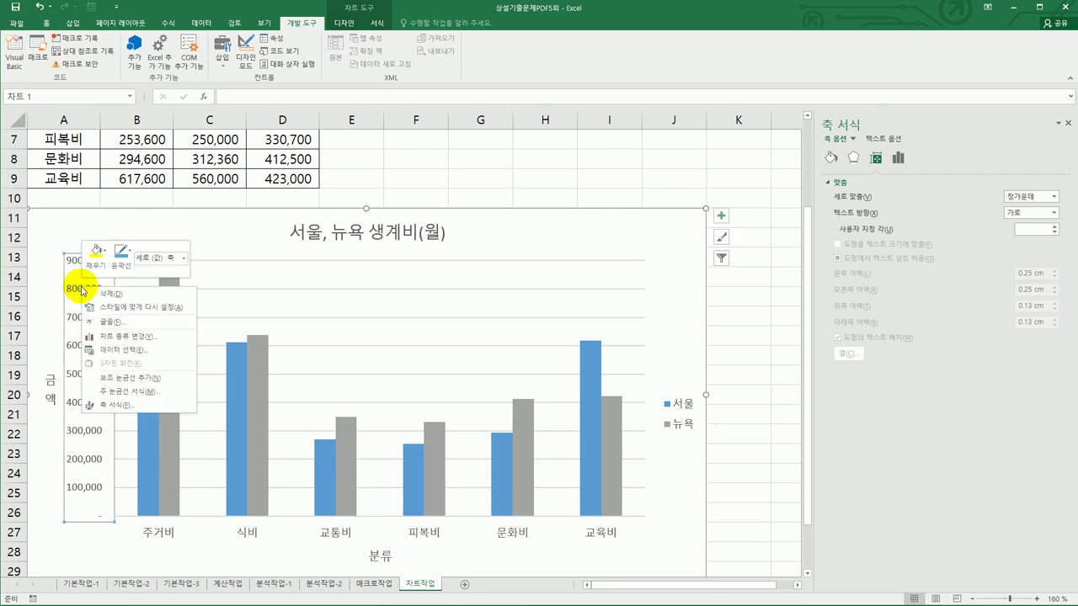
key(Escape)
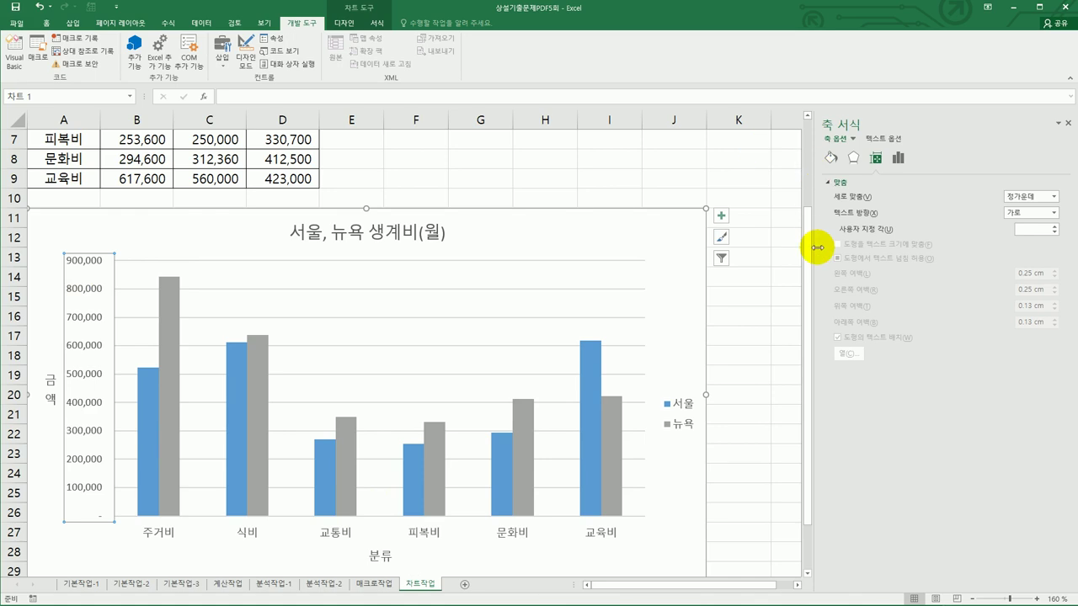
click(897, 158)
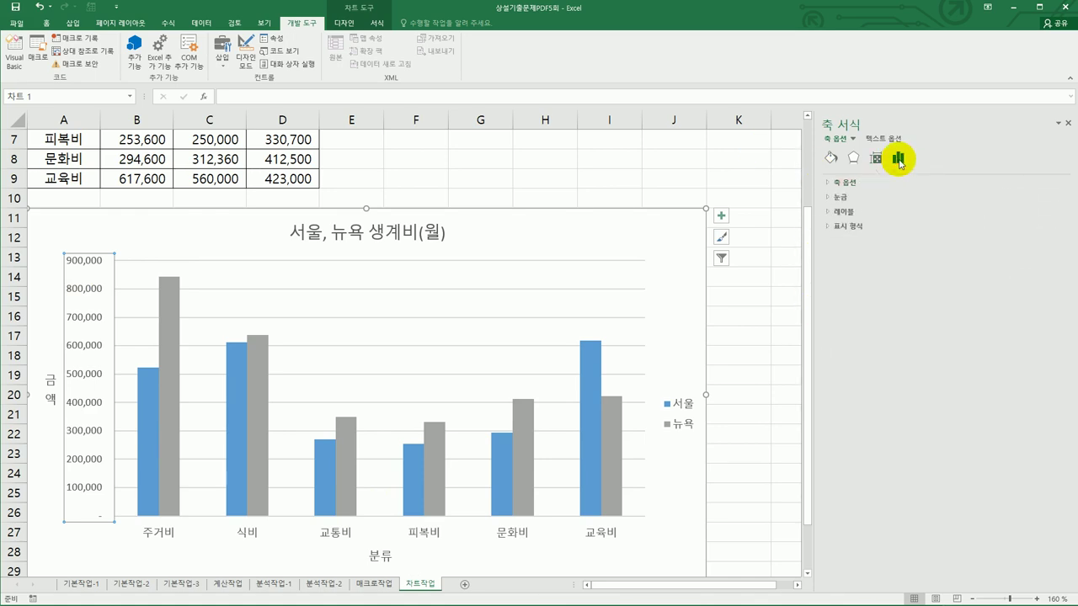
click(844, 182)
double_click(986, 225)
text(10000)
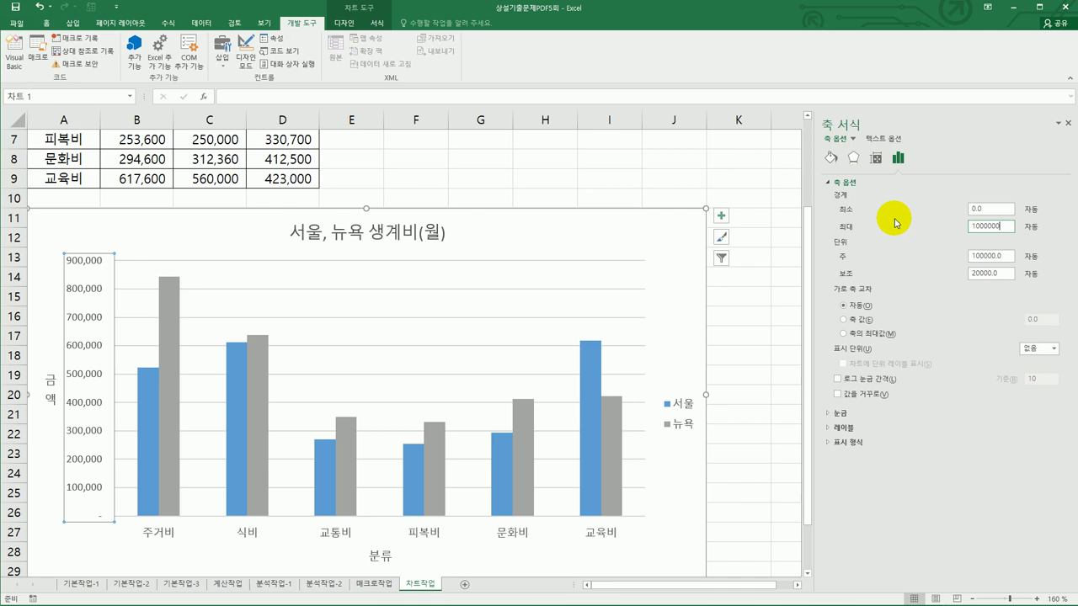
text(00)
double_click(1004, 256)
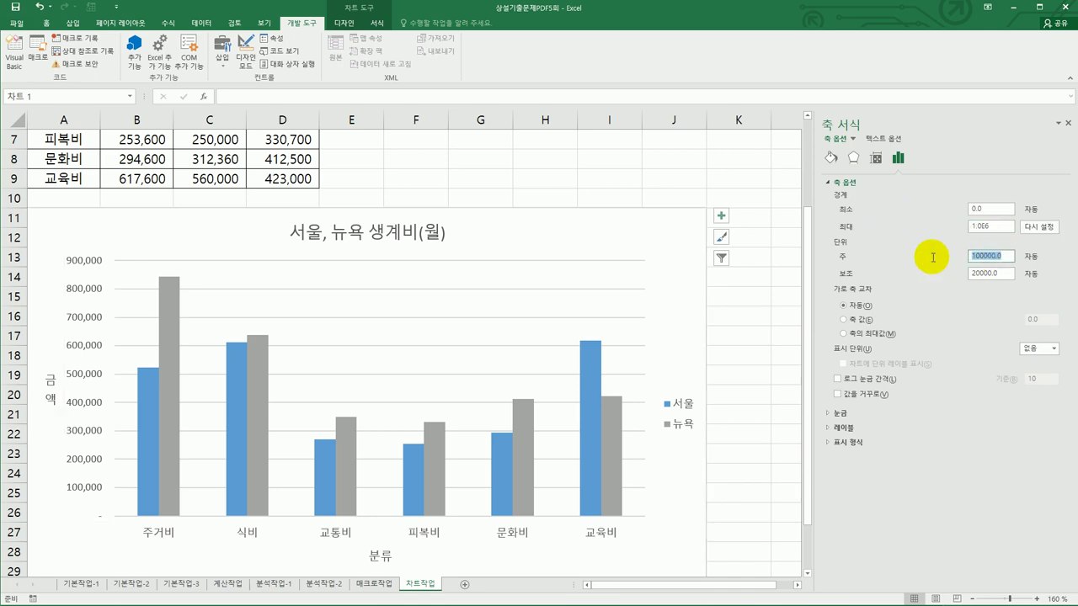
text(20)
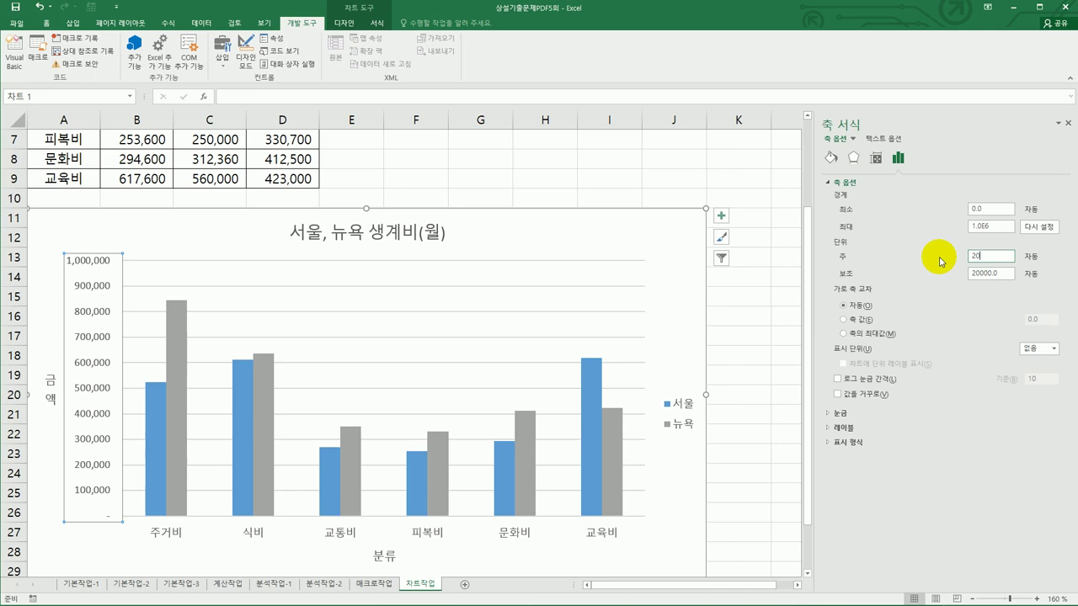
text(0000)
Set the gap width (간격 너비) of the chart's data series to 100%.
click(179, 337)
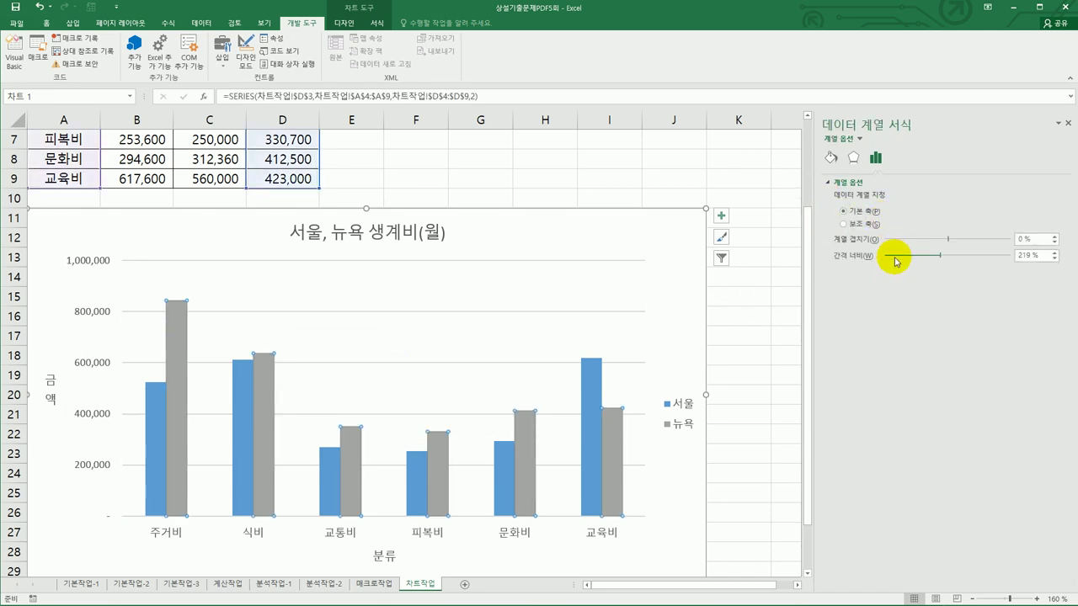
drag(1048, 252, 1010, 257)
text(1)
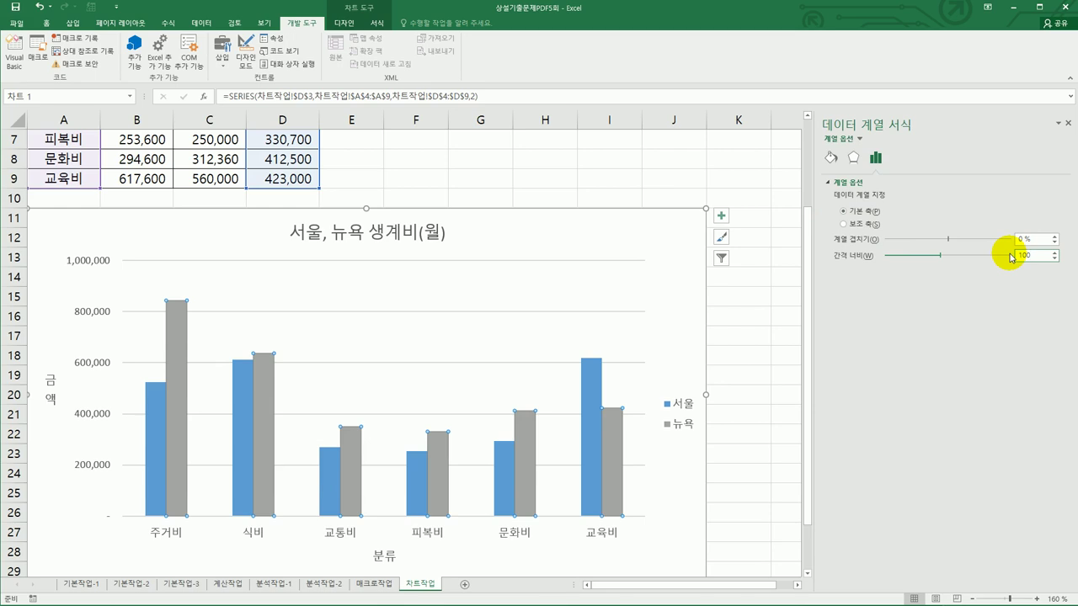
text(00)
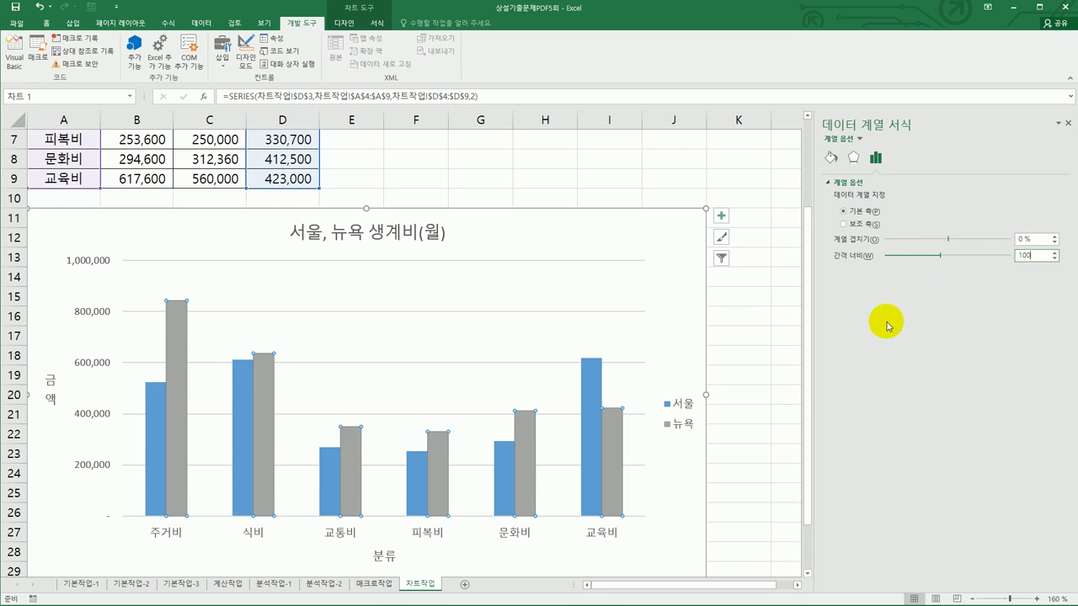
Apply the blue-outlined theme shape style to the chart legend and close the formatting pane.
click(672, 435)
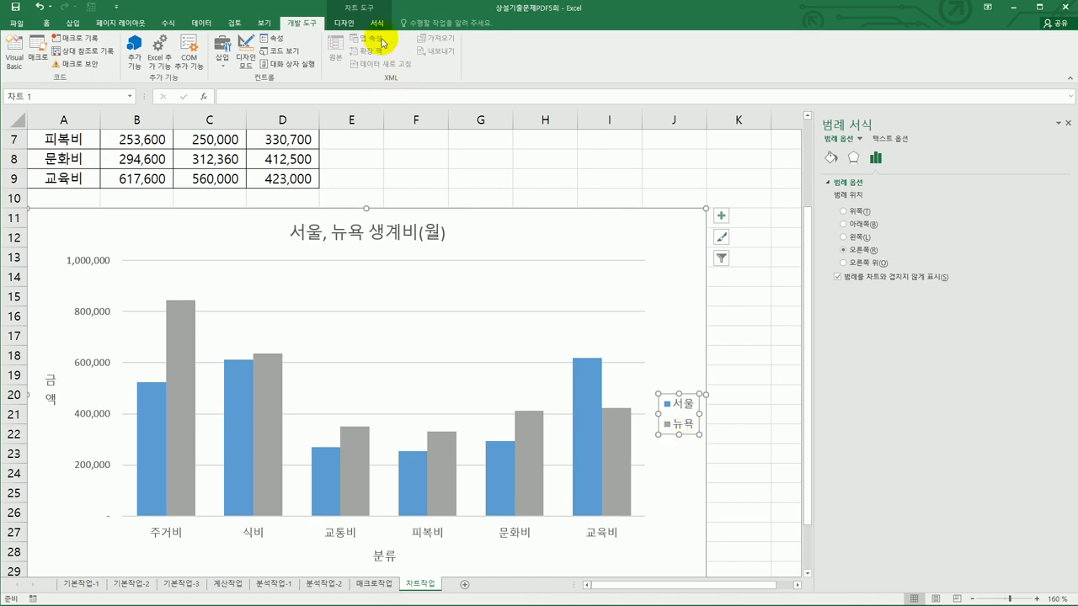
click(379, 25)
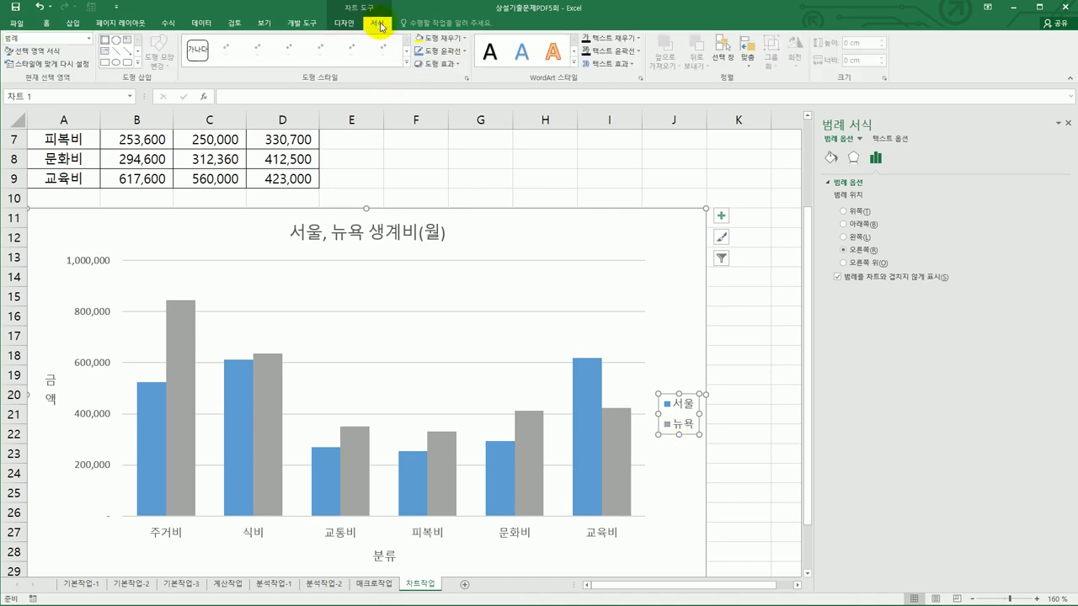
click(406, 64)
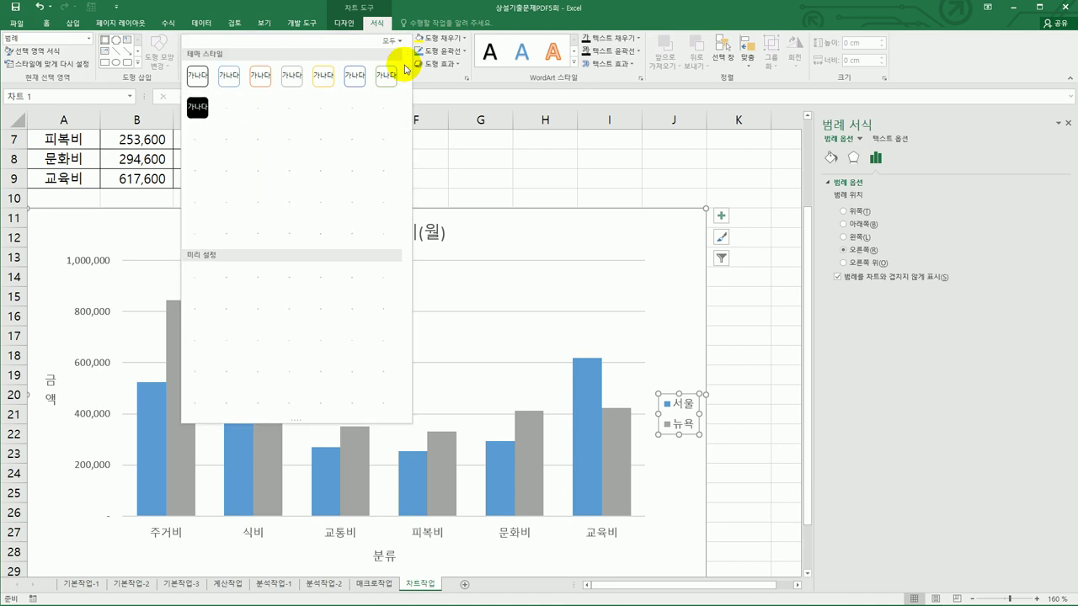
click(233, 93)
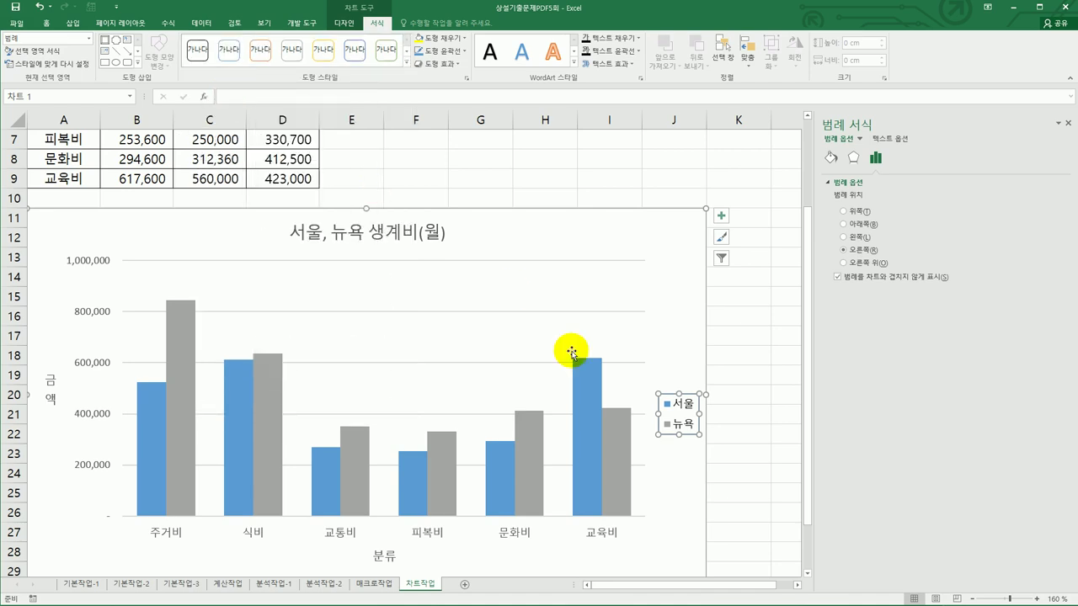
click(736, 450)
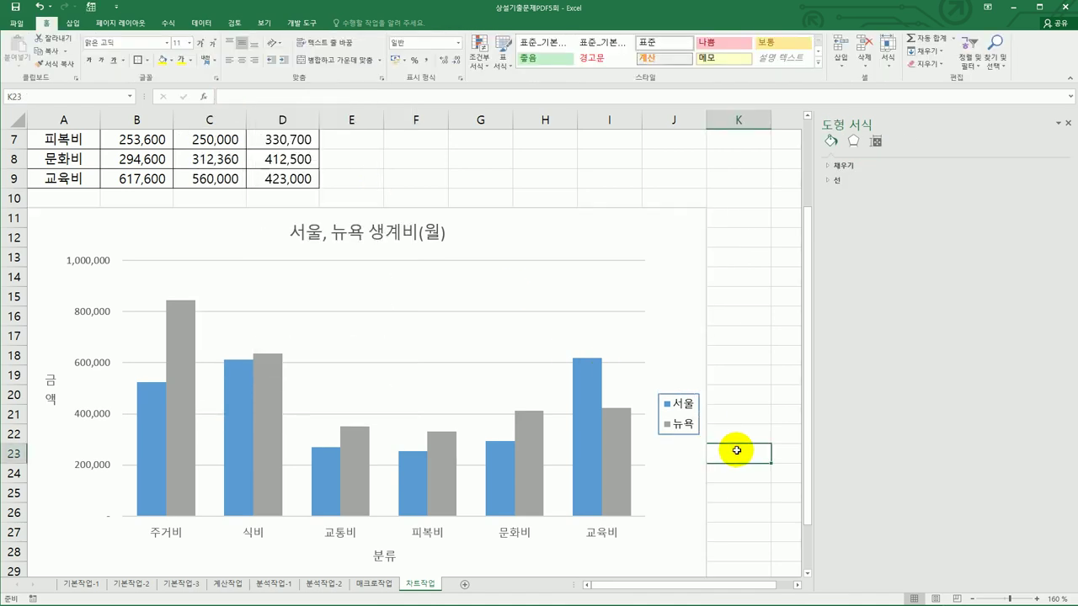
click(1063, 123)
click(773, 410)
scroll(773, 411, down, 1)
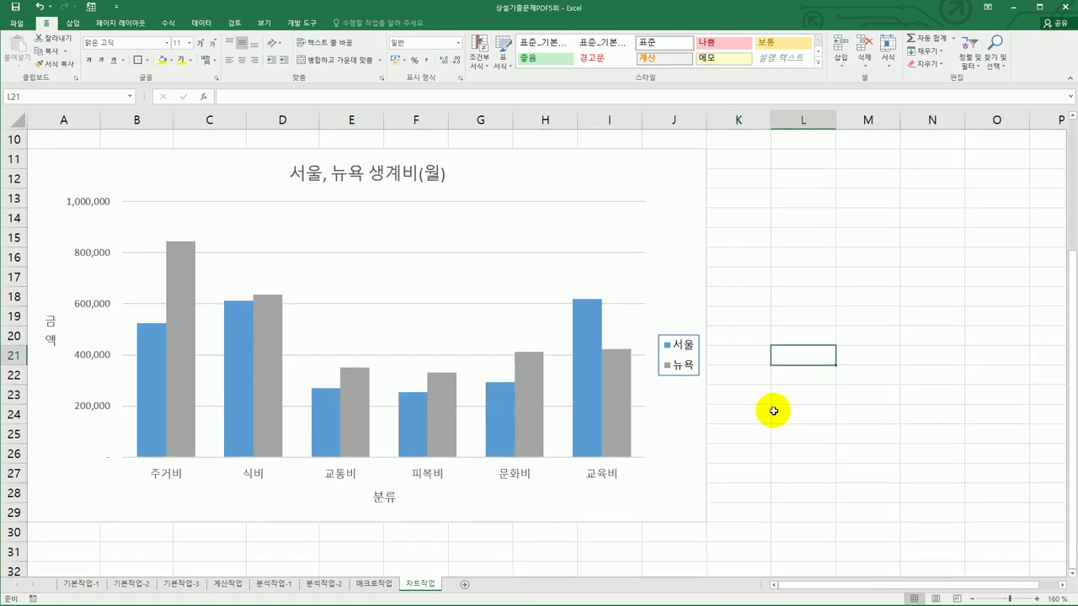